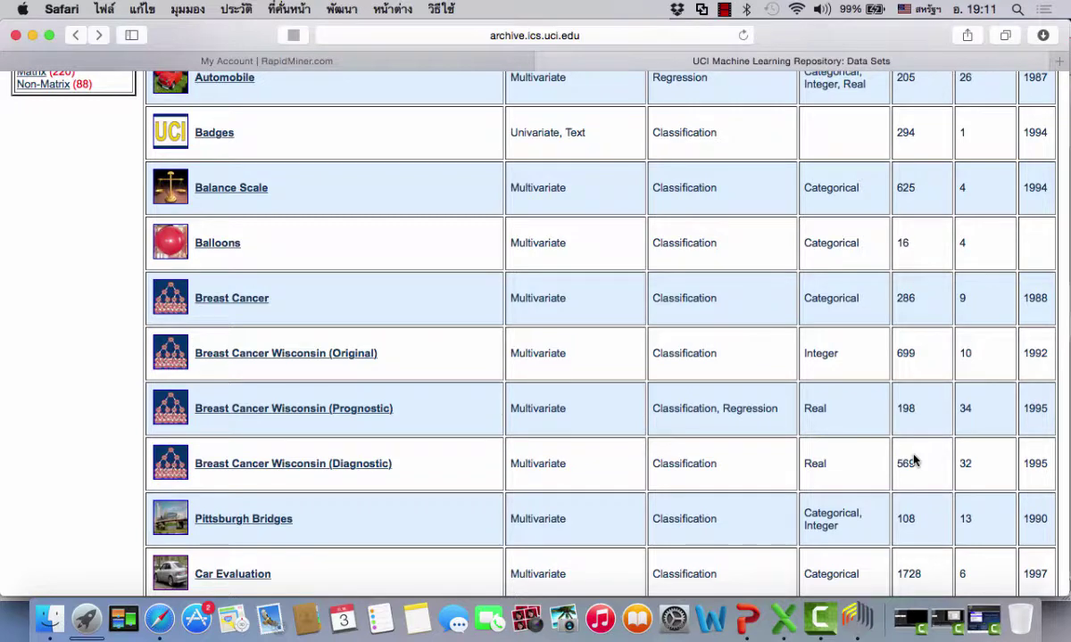
# Step: Open the wdbc.data file from the Breast Cancer Wisconsin data folder and copy its entire contents
pyautogui.scroll(-2, 899, 459)
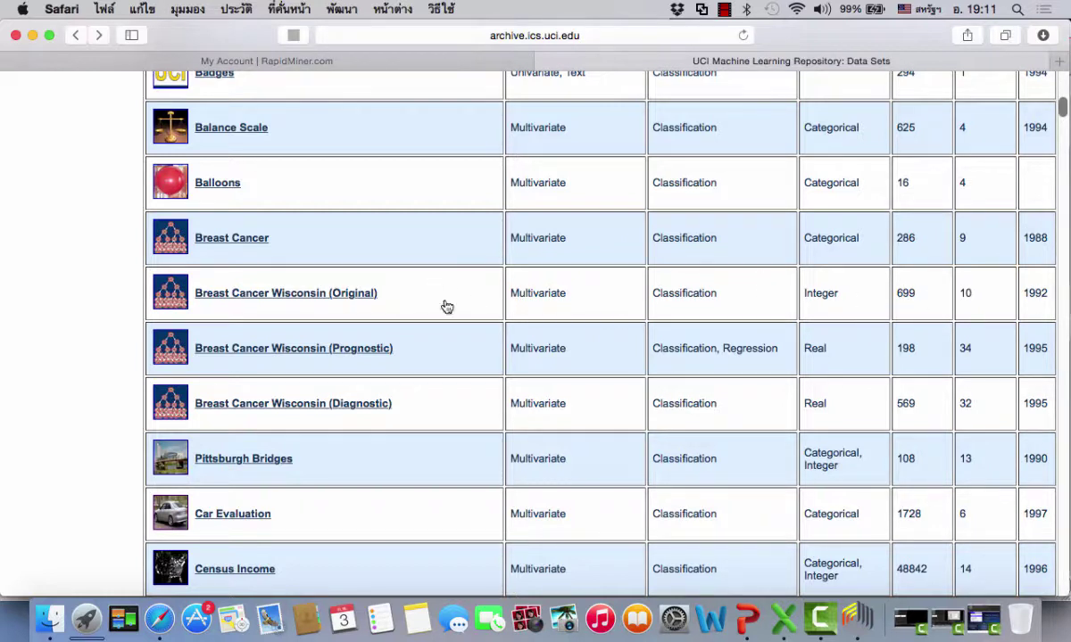
pyautogui.click(314, 294)
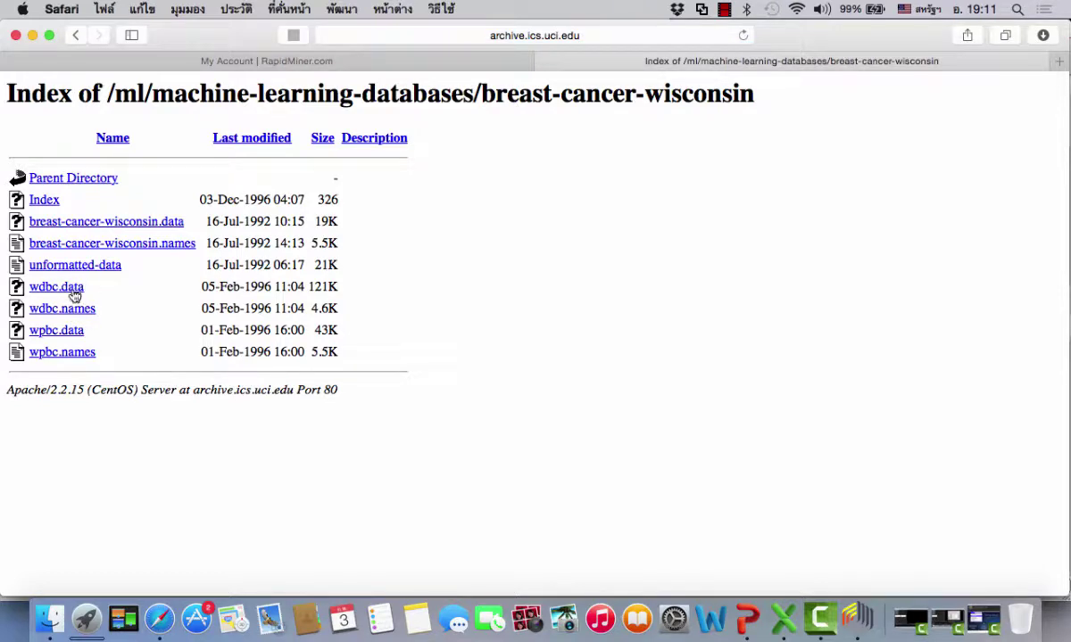
pyautogui.click(74, 292)
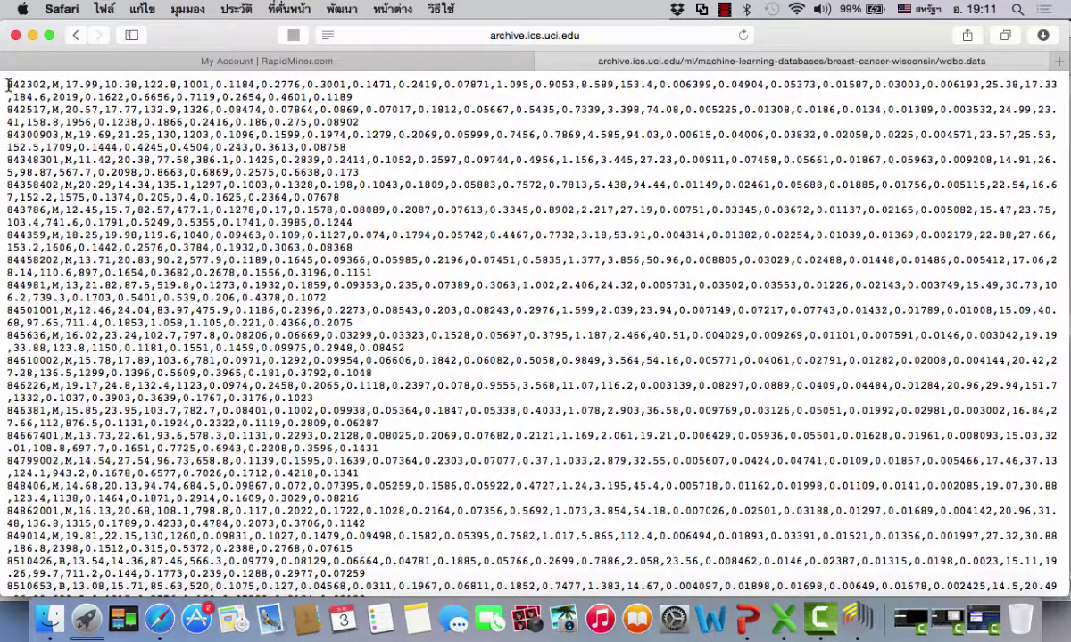
pyautogui.press('super+a')
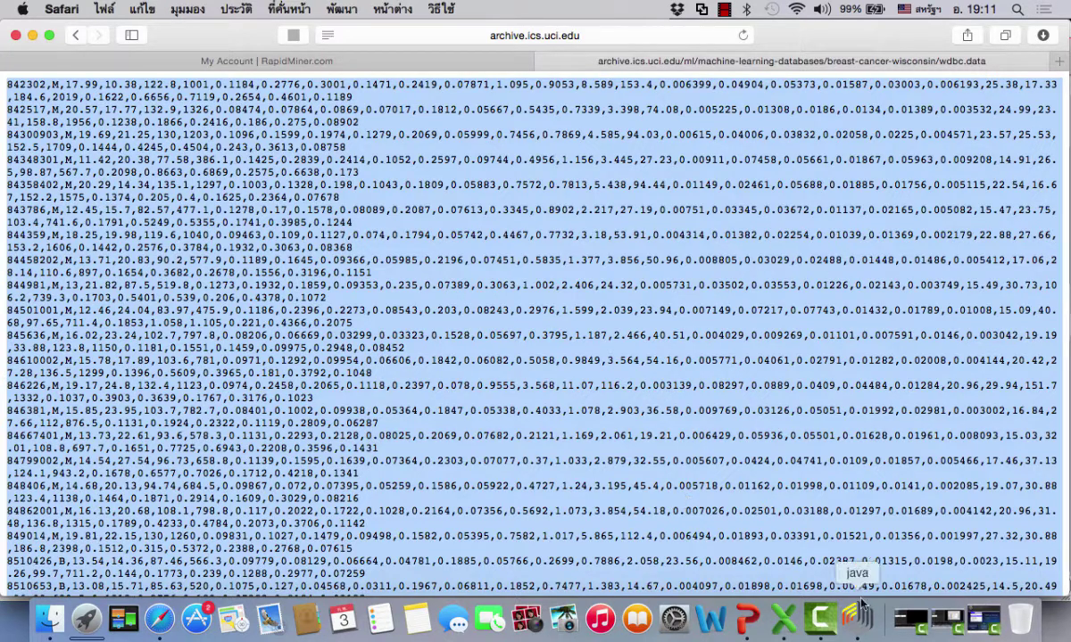
# Step: Switch to Excel and paste the copied data into a new sheet of the CarEvaluation.csv workbook
pyautogui.click(785, 618)
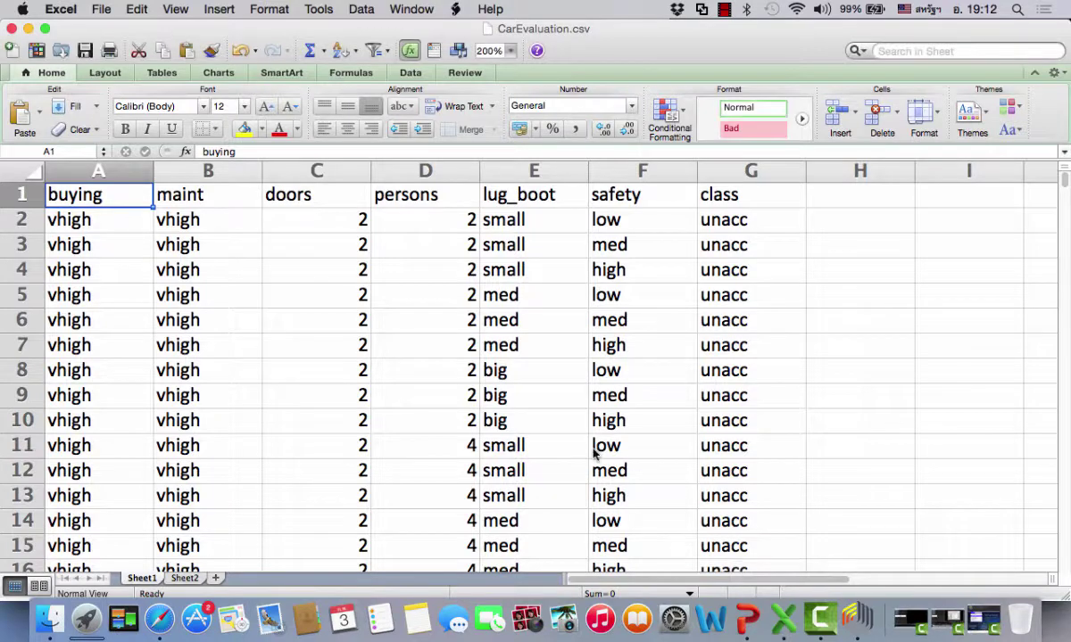
pyautogui.click(215, 578)
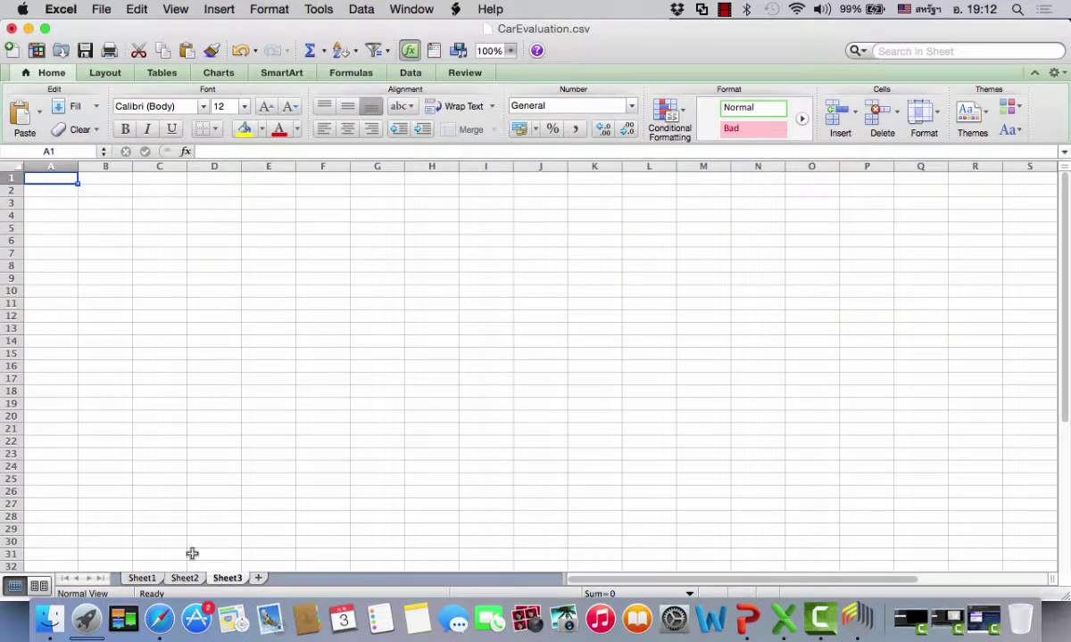
pyautogui.click(132, 9)
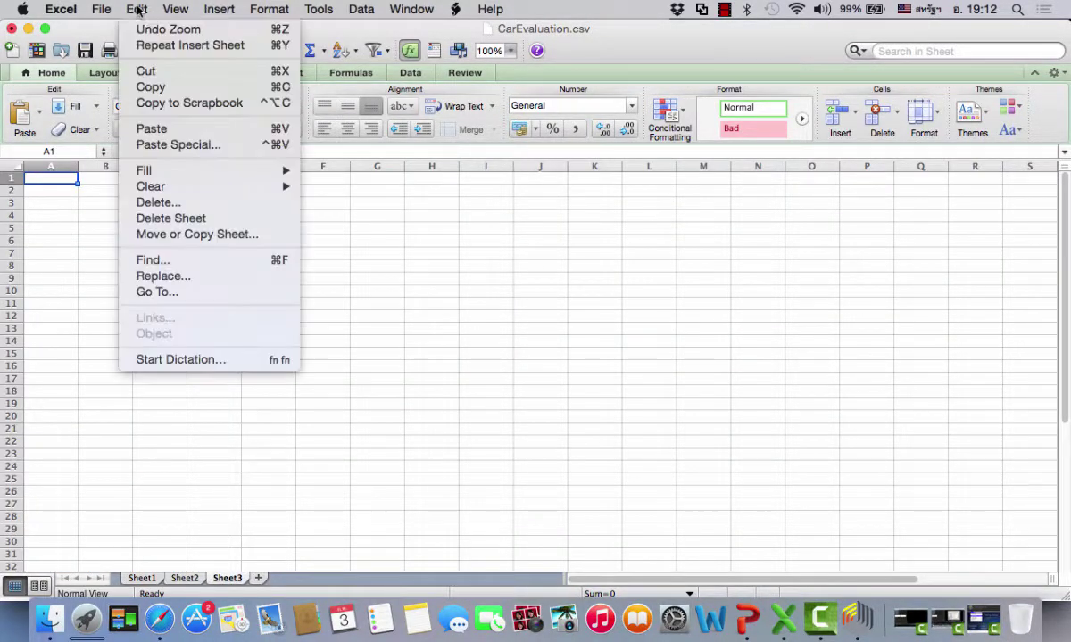
pyautogui.click(194, 132)
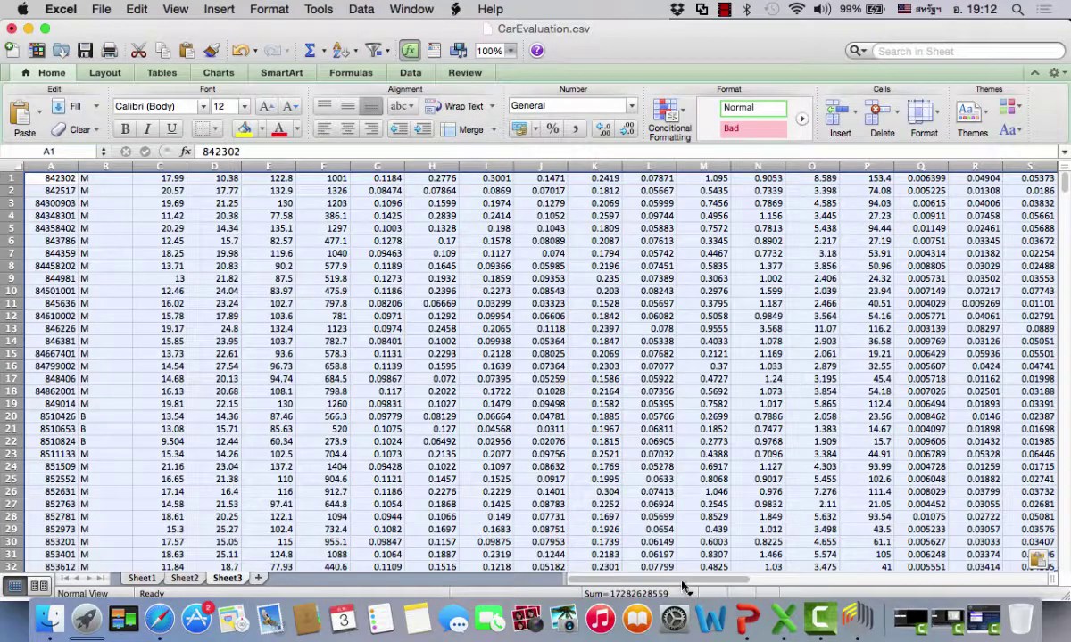
# Step: Insert an empty header row above the first data row and select its first cell, A1
pyautogui.moveTo(682, 584); pyautogui.dragTo(540, 576)
pyautogui.rightClick(8, 177)
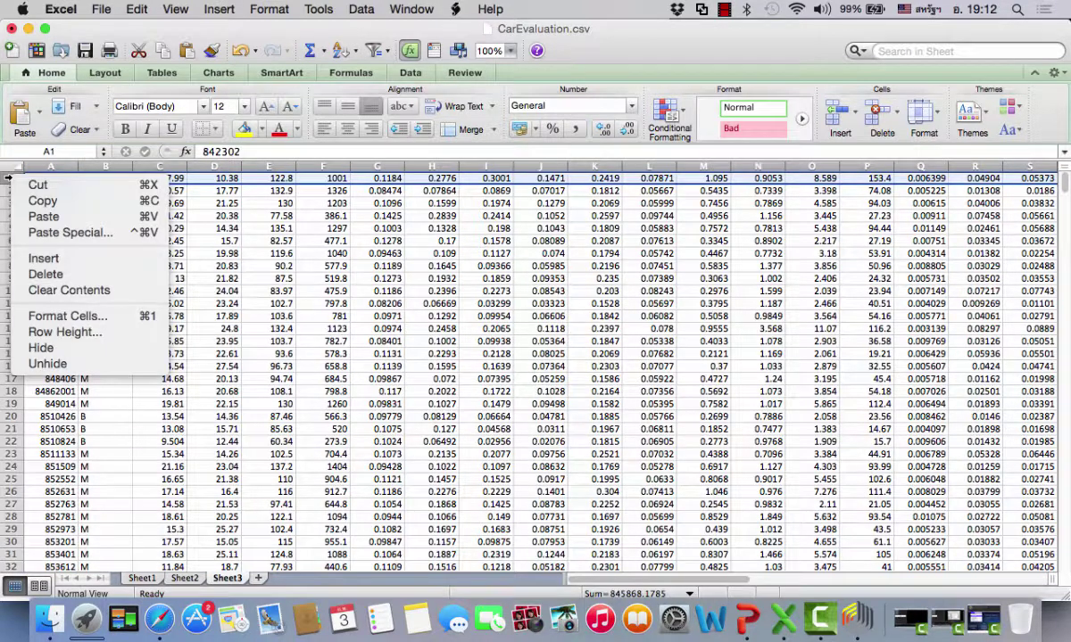
pyautogui.click(10, 180)
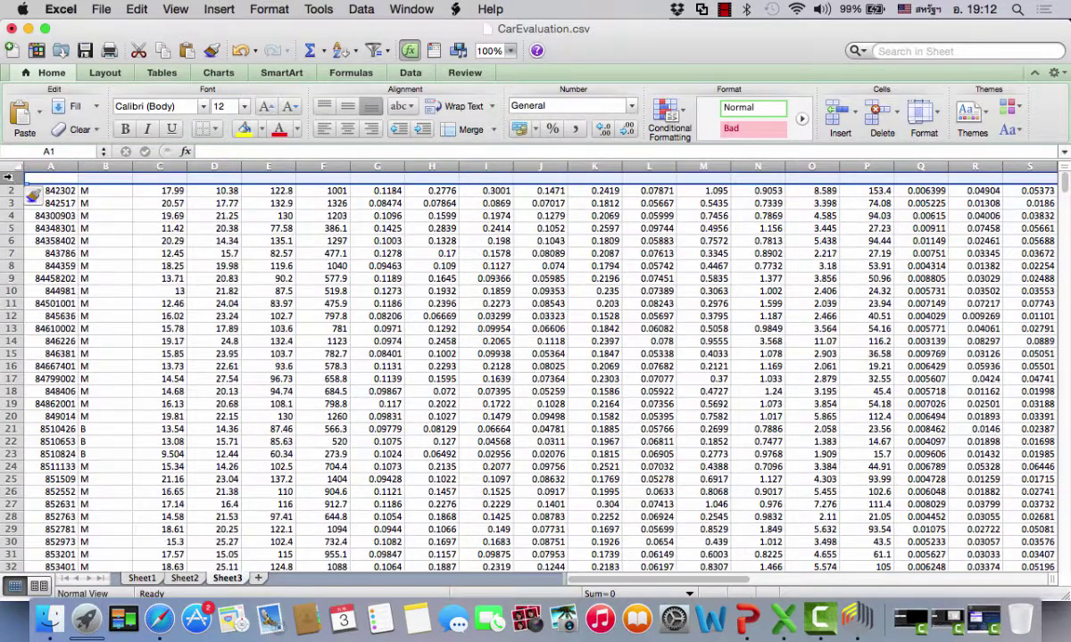
pyautogui.click(52, 178)
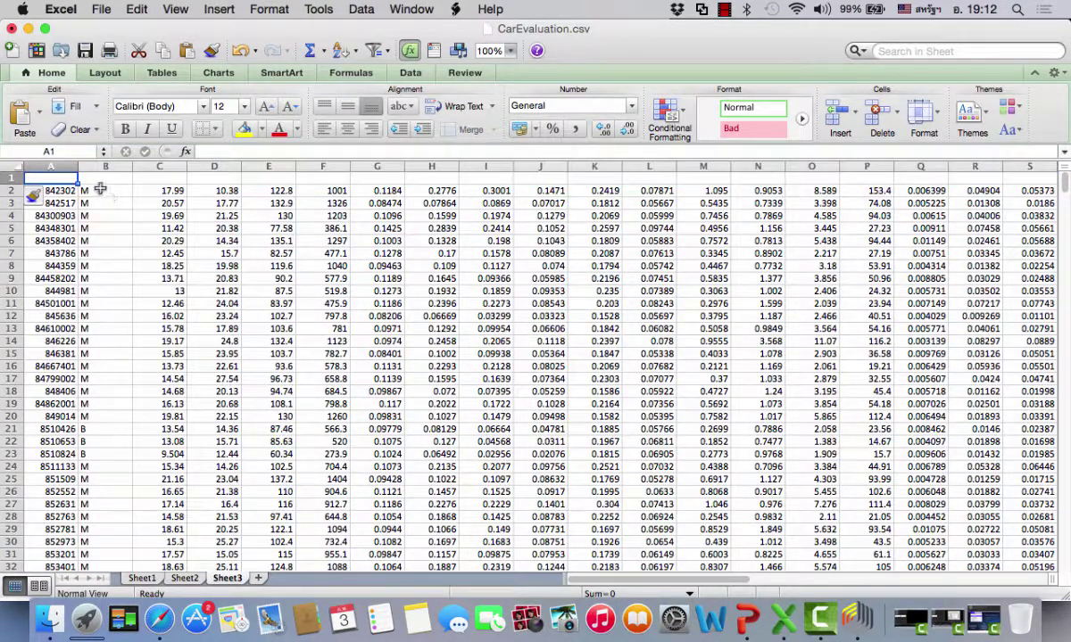
pyautogui.click(110, 181)
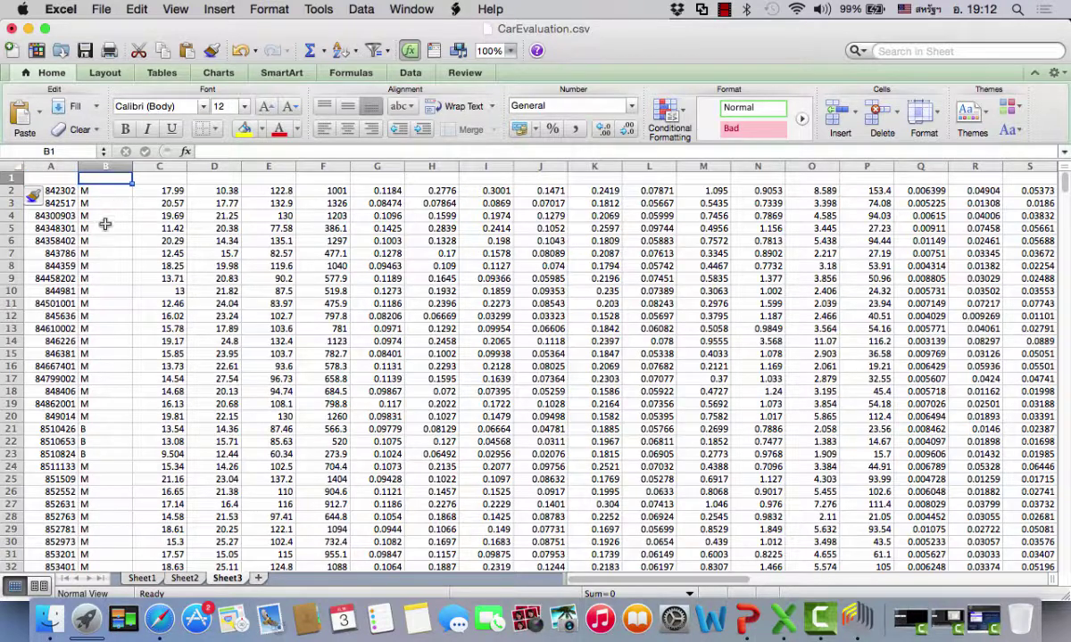
pyautogui.click(68, 181)
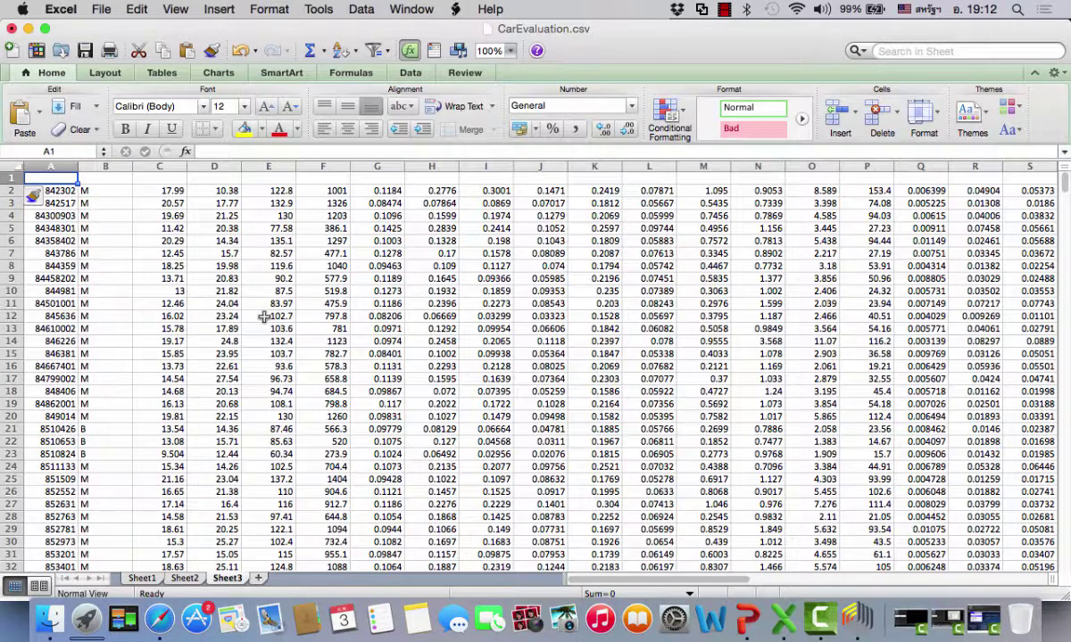
# Step: Switch to Safari, open the wdbc.names description file from the breast-cancer-wisconsin folder, and enlarge its text
pyautogui.click(159, 618)
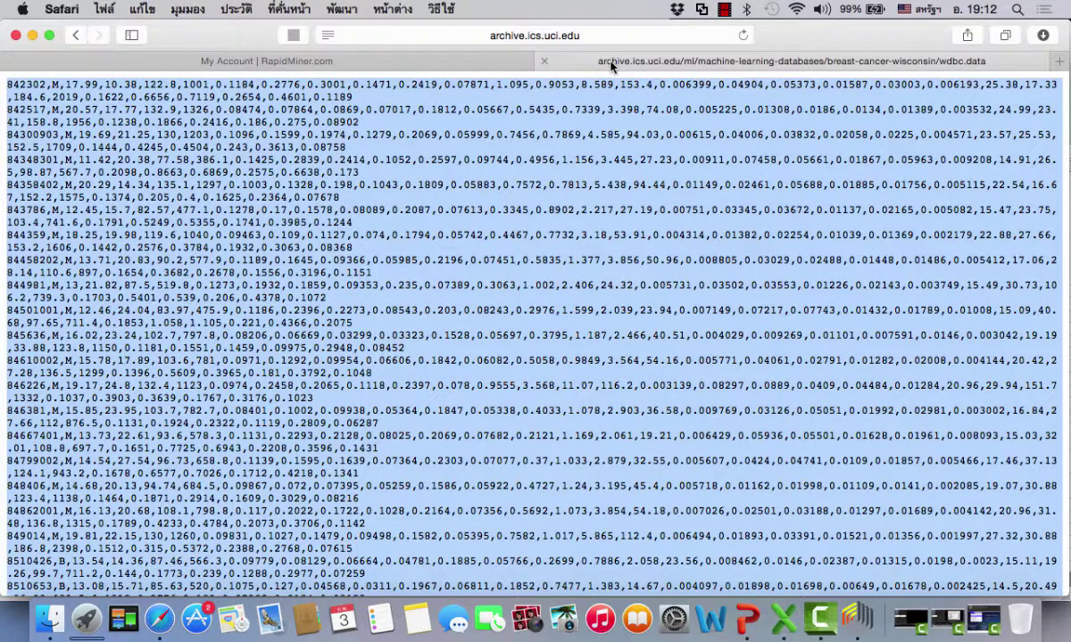
pyautogui.click(75, 35)
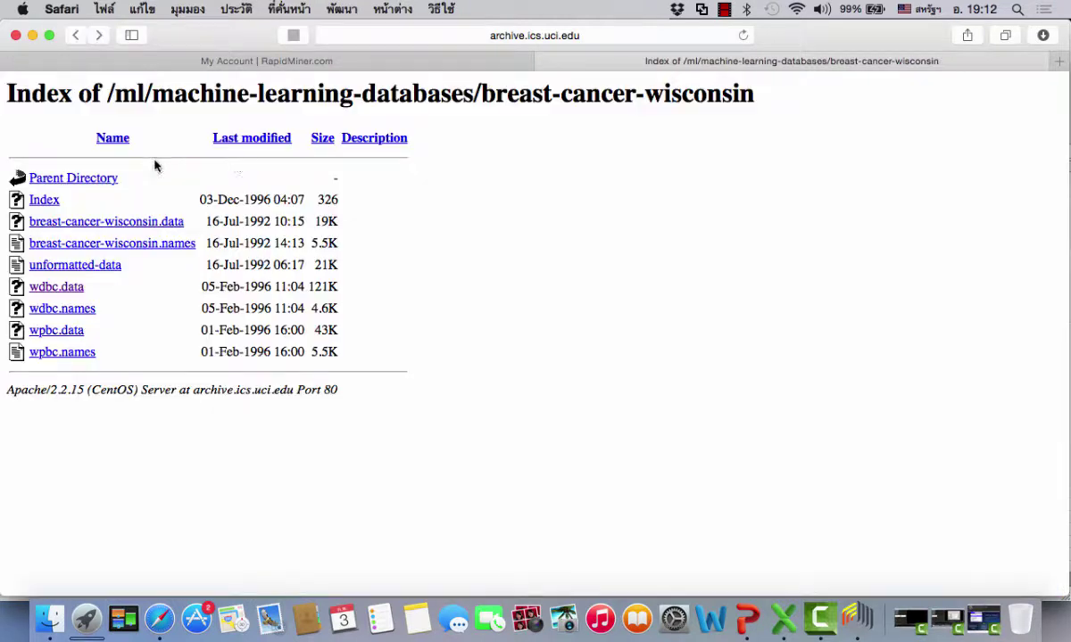
pyautogui.click(77, 309)
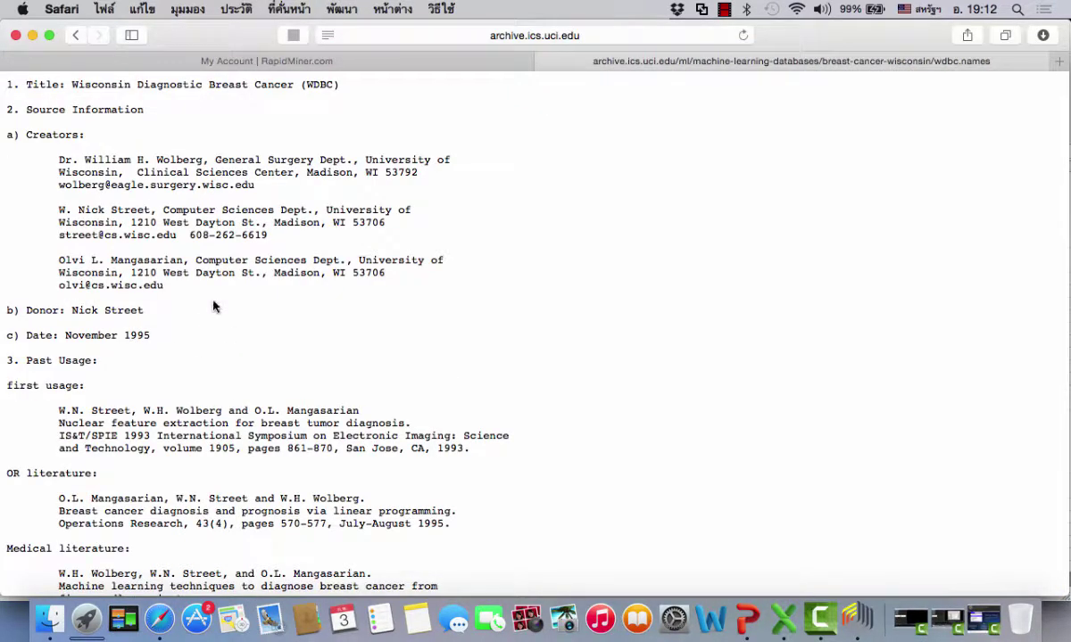
pyautogui.scroll(-1, 250, 288)
pyautogui.scroll(5, 251, 287)
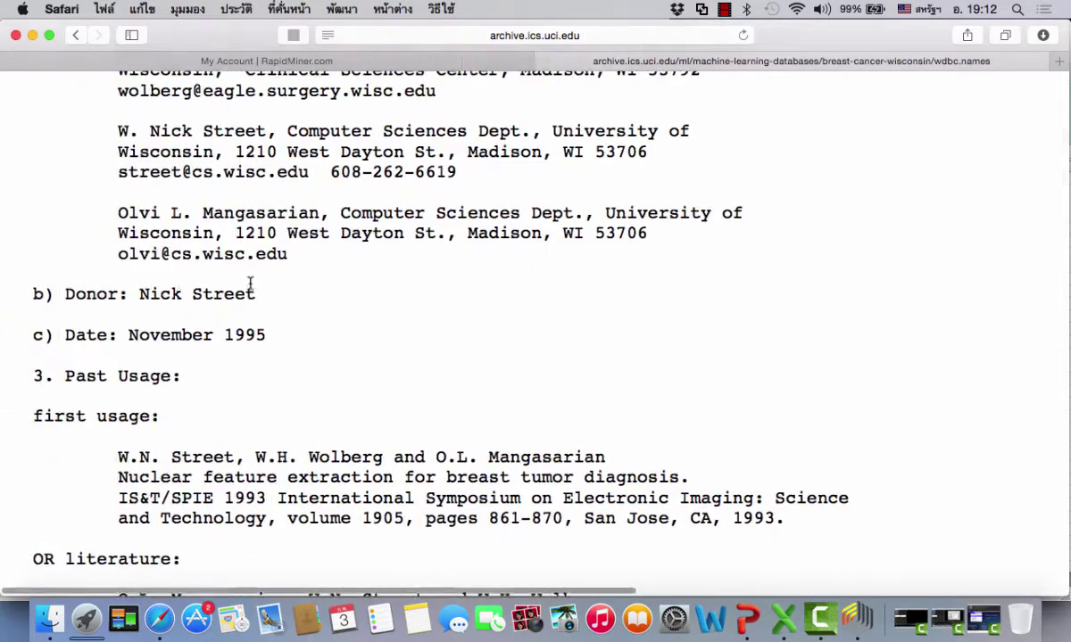
pyautogui.scroll(4, 249, 288)
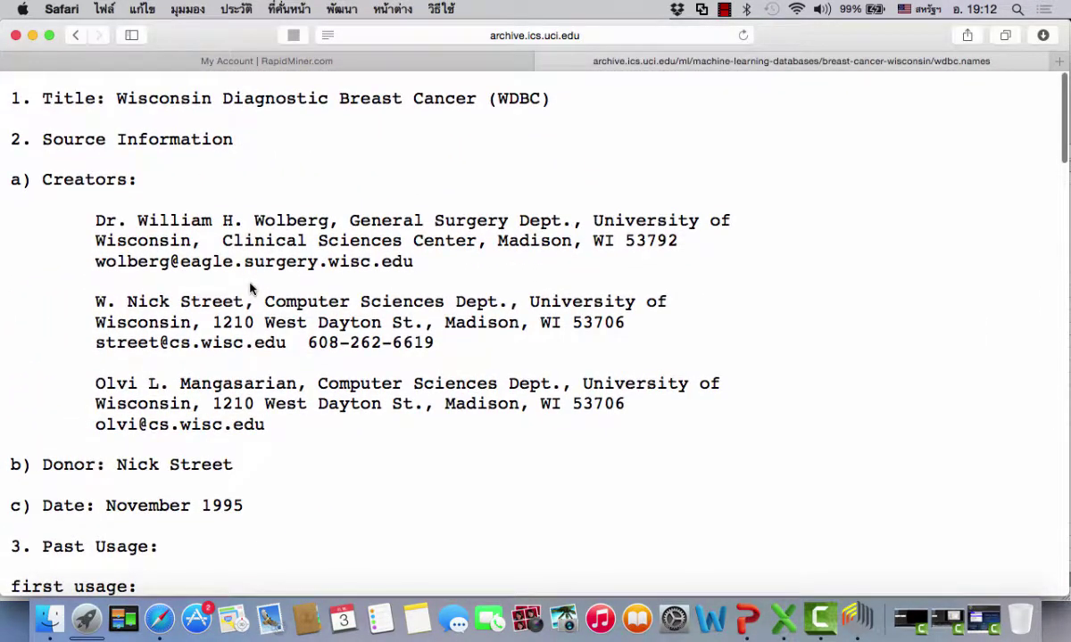
# Step: Read the data set description down to the attribute information, examining the ID, diagnosis and ten cell-nucleus features
pyautogui.scroll(-1, 250, 288)
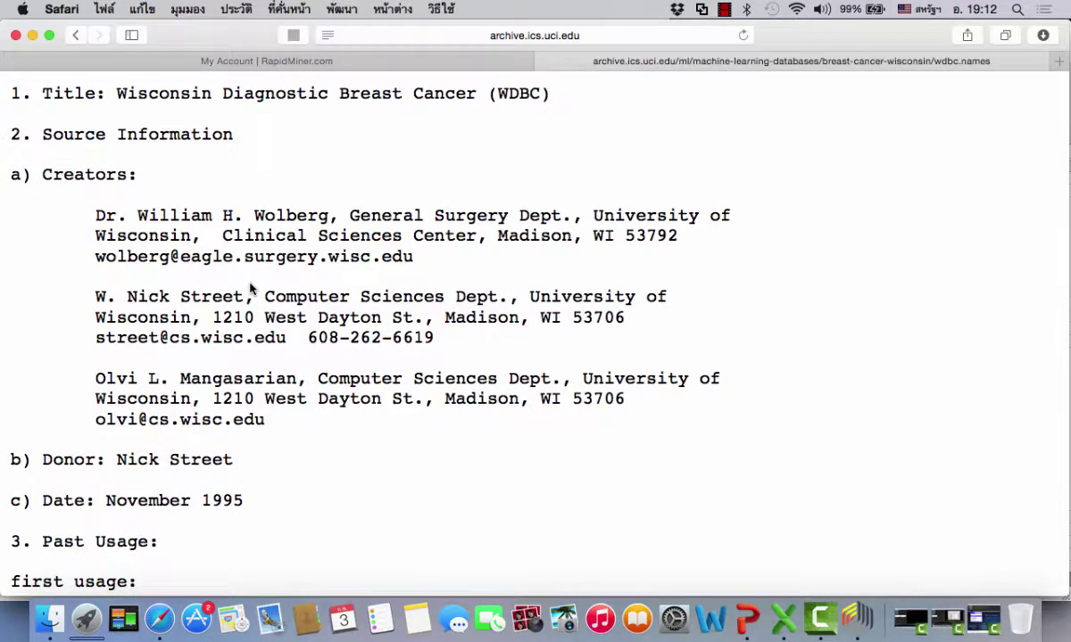
pyautogui.scroll(-5, 249, 288)
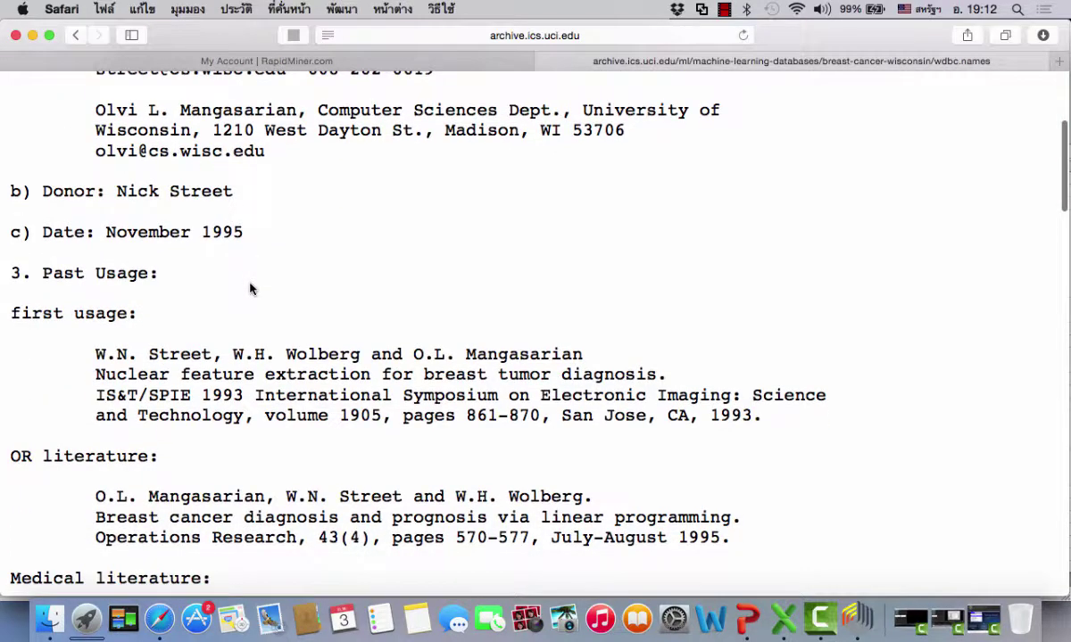
pyautogui.scroll(-2, 250, 288)
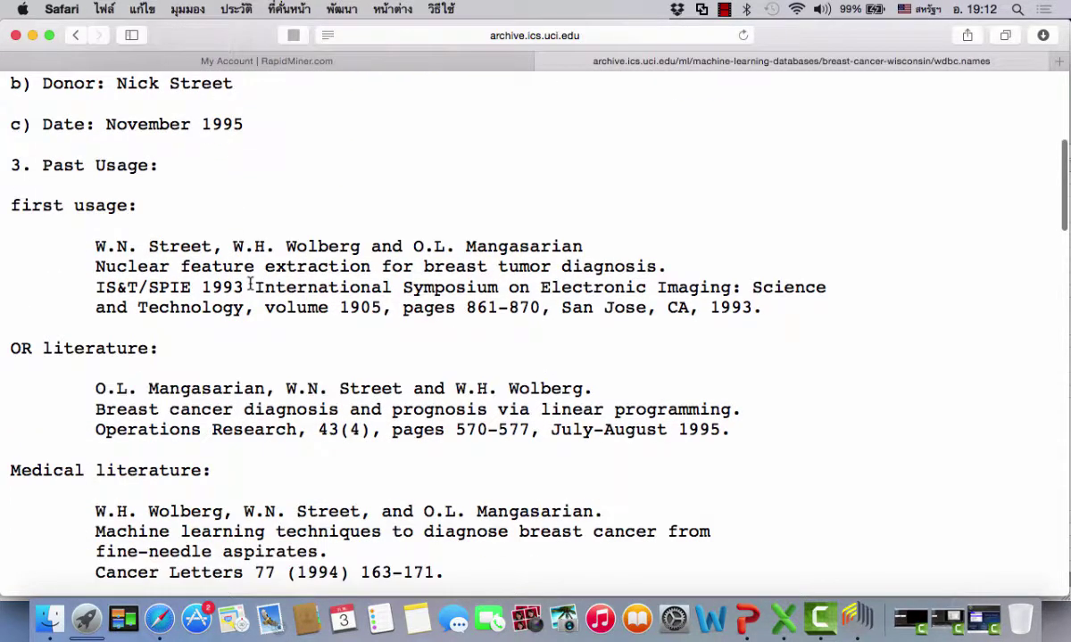
pyautogui.scroll(-12, 250, 286)
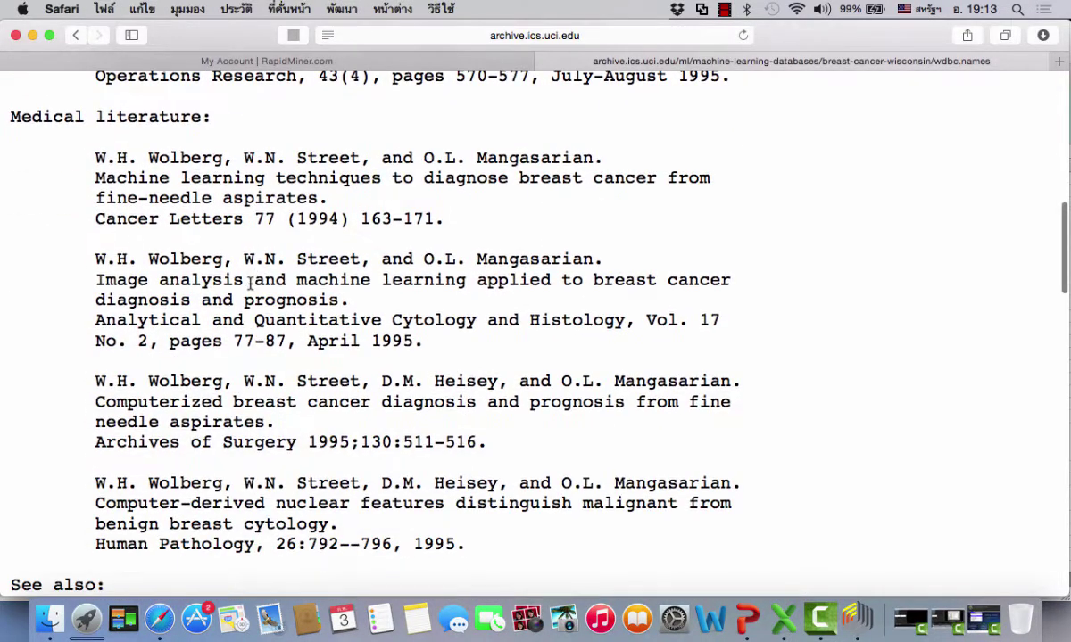
pyautogui.scroll(-5, 250, 283)
pyautogui.scroll(-12, 251, 285)
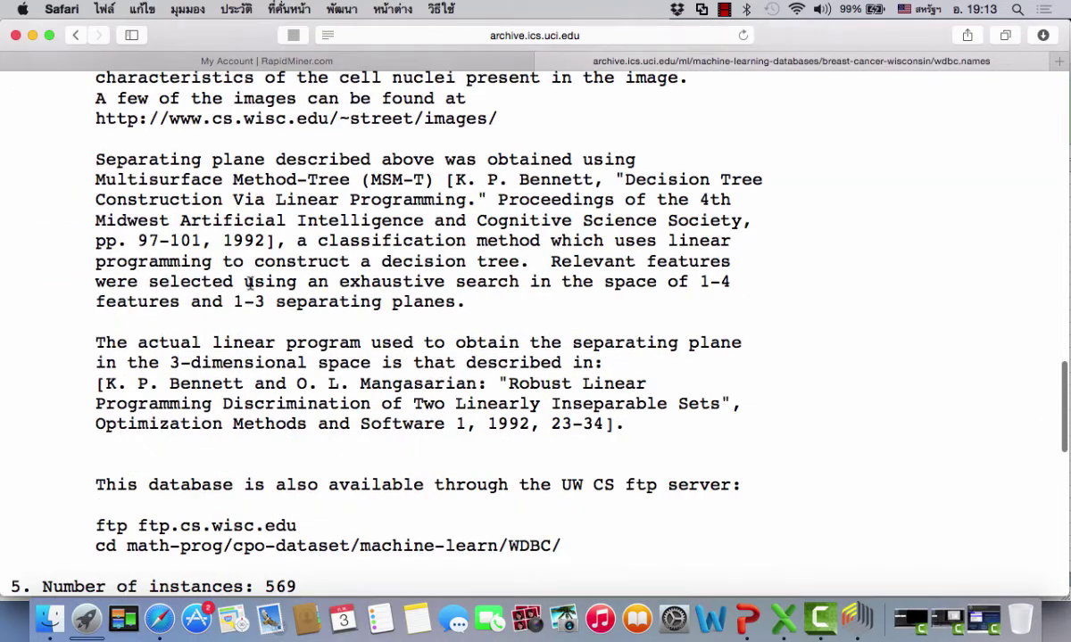
pyautogui.scroll(-2, 250, 288)
pyautogui.scroll(1, 250, 288)
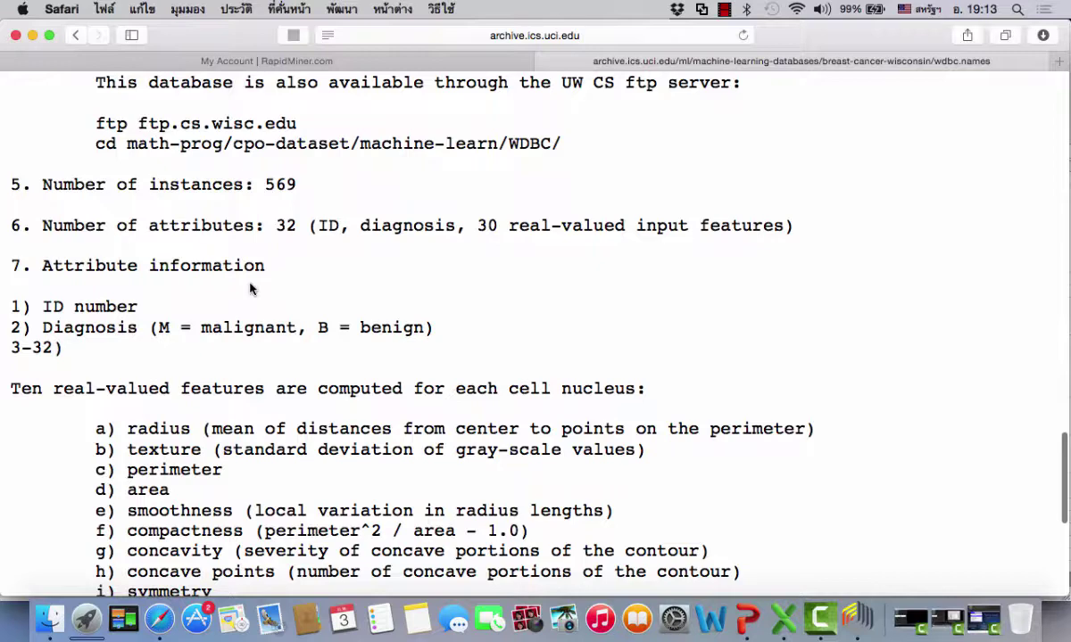
pyautogui.scroll(-2, 249, 288)
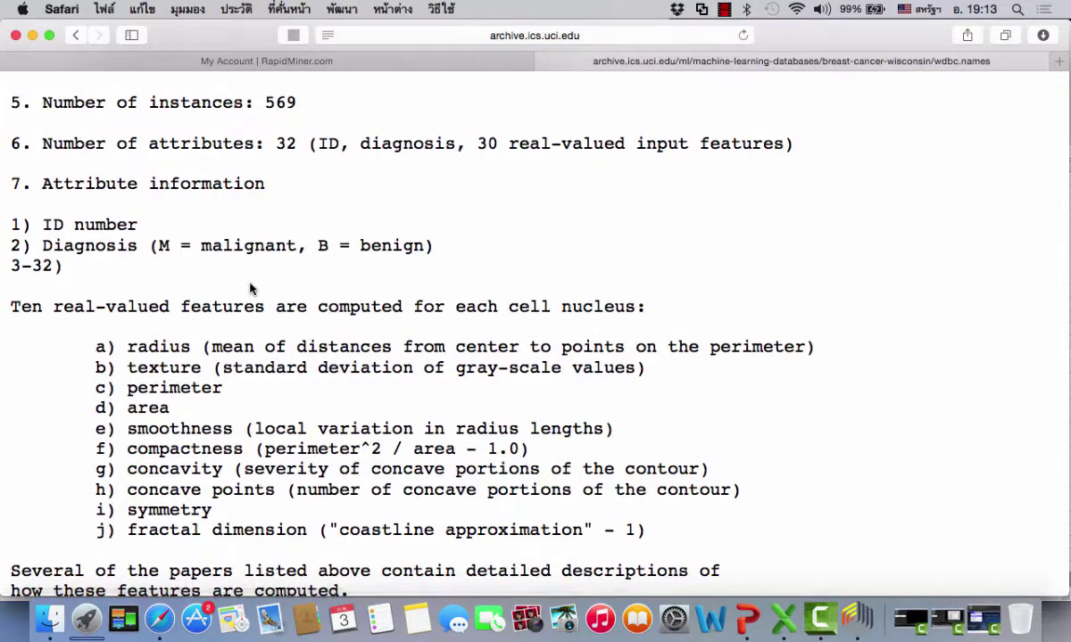
pyautogui.scroll(-2, 251, 289)
pyautogui.scroll(-1, 251, 284)
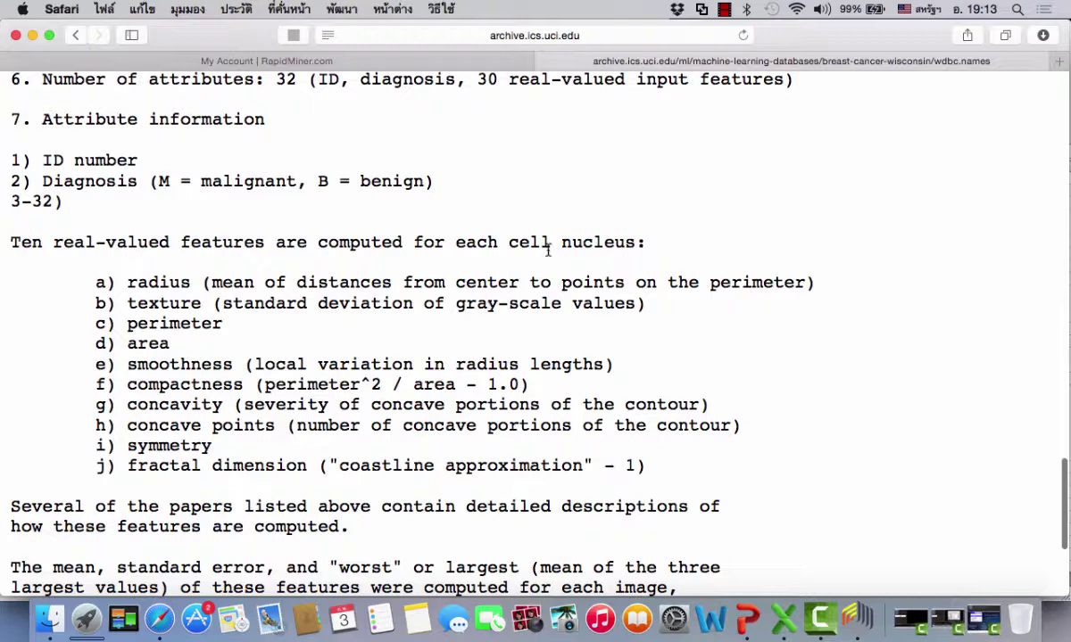
pyautogui.hscroll(2, 622, 260)
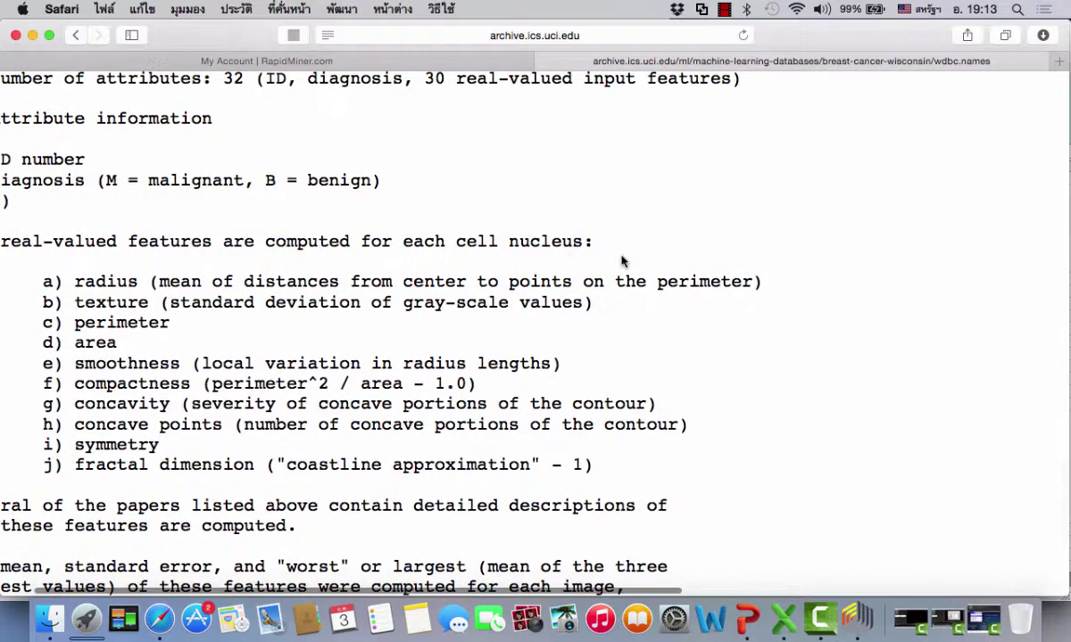
pyautogui.hscroll(-2, 622, 259)
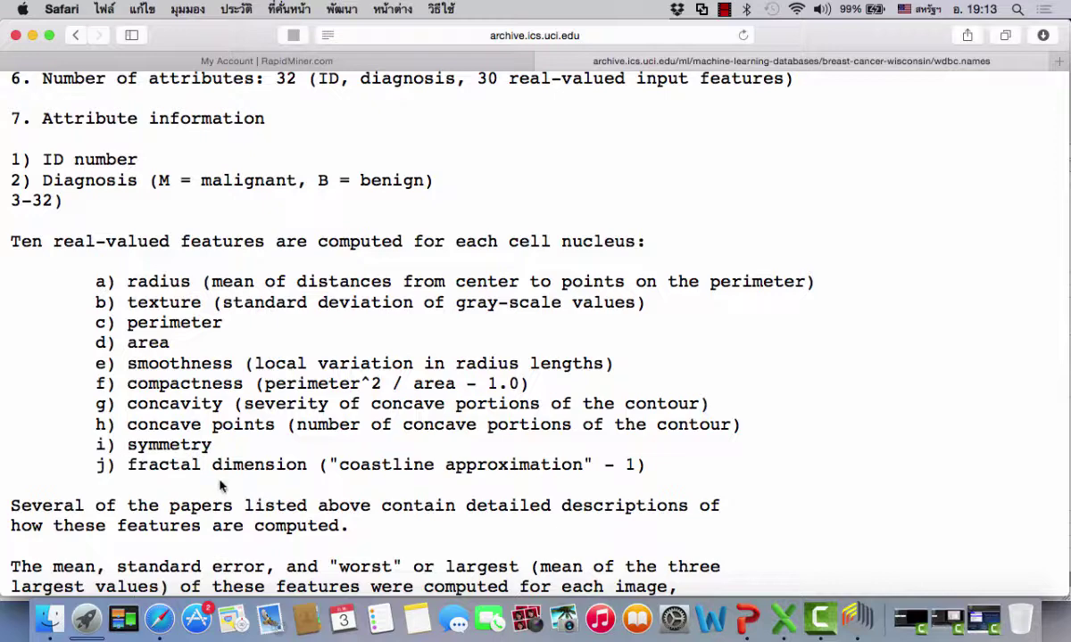
# Step: Examine how the mean, standard error and worst values map to the numbered feature fields and compare them with the attribute list
pyautogui.scroll(-5, 250, 487)
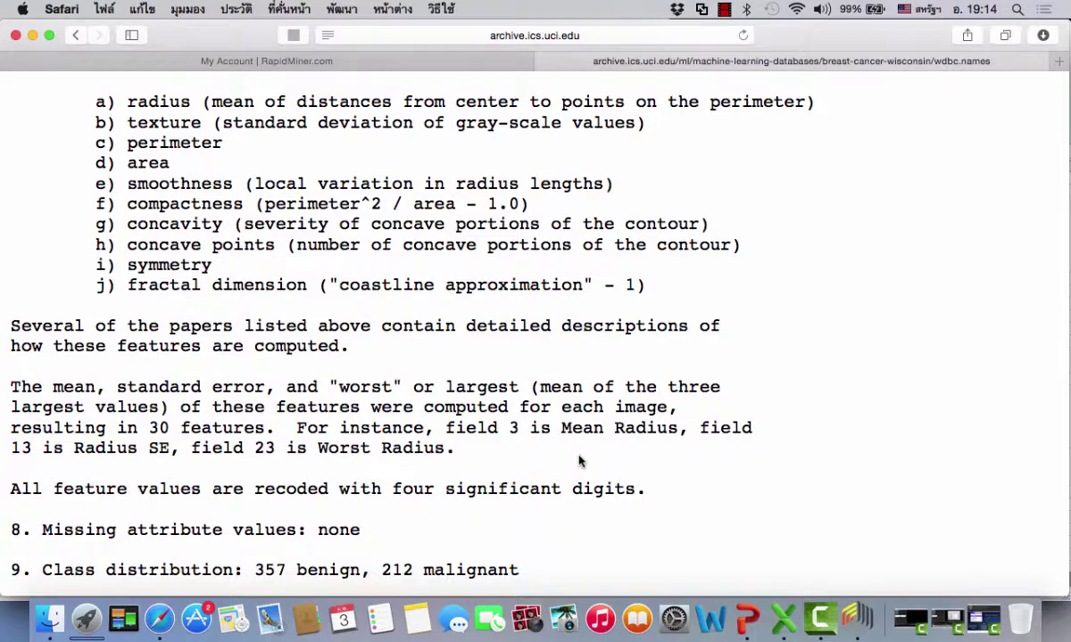
pyautogui.scroll(-1, 578, 461)
pyautogui.scroll(1, 578, 462)
pyautogui.scroll(5, 504, 406)
pyautogui.scroll(8, 504, 406)
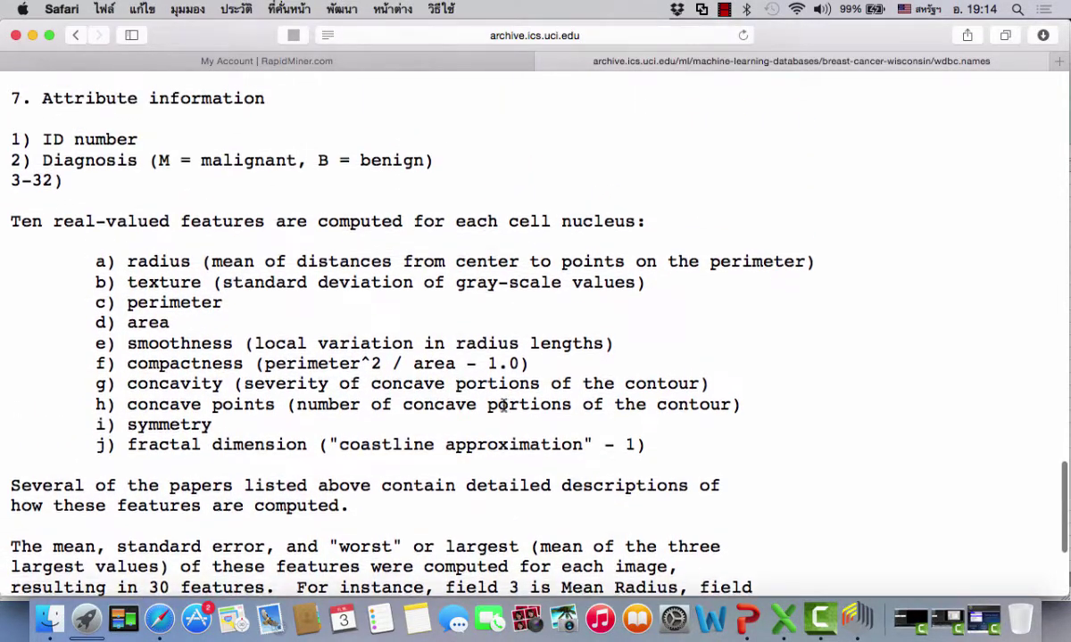
pyautogui.scroll(3, 505, 410)
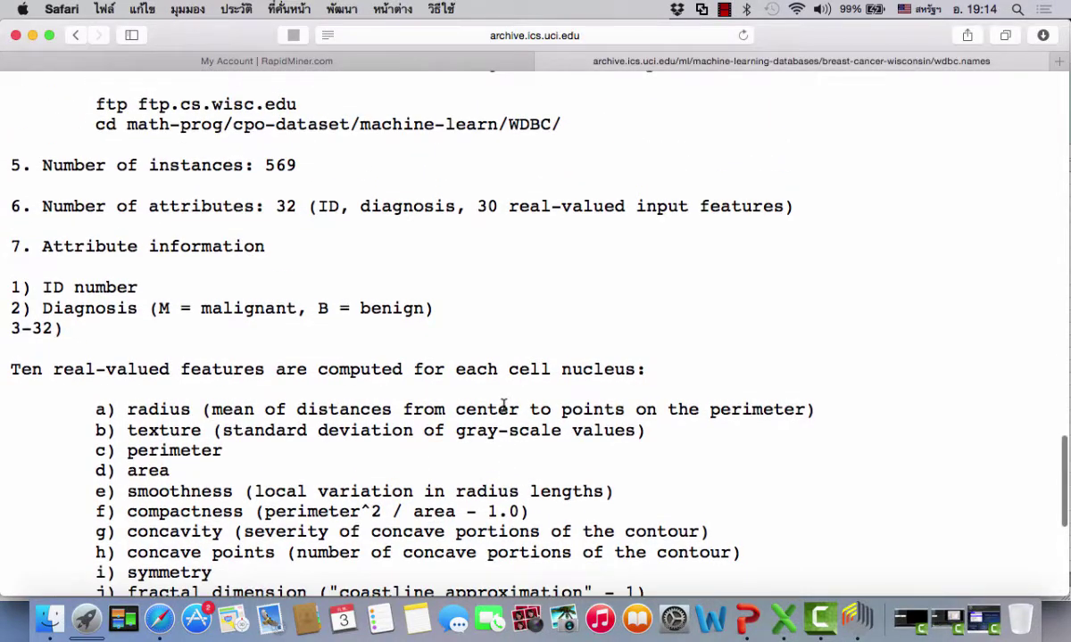
pyautogui.scroll(-3, 505, 412)
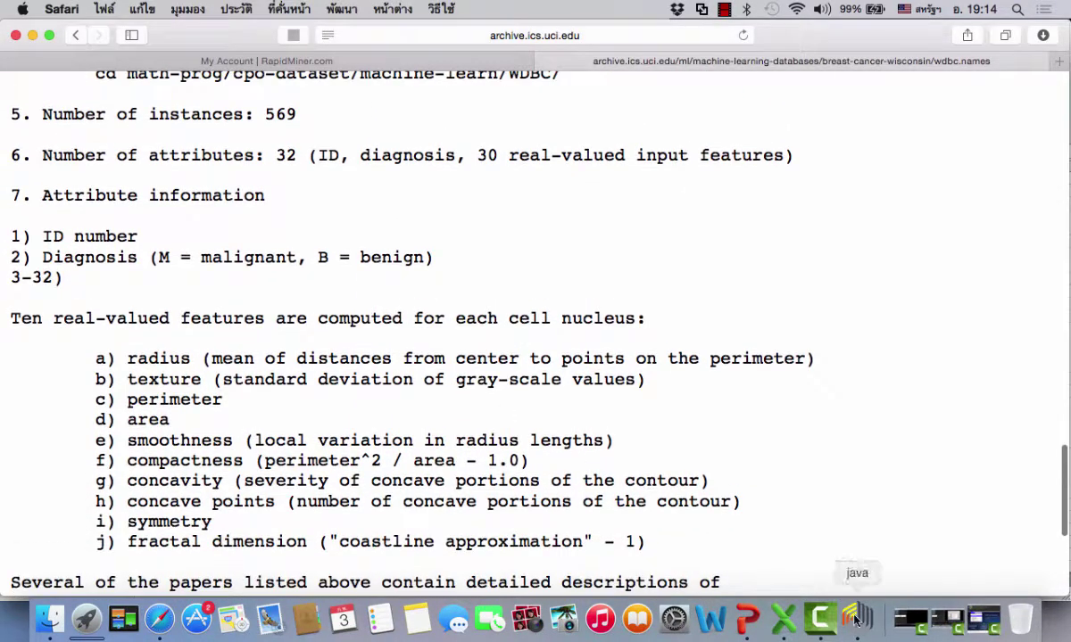
# Step: Switch to Excel and examine the unlabeled feature columns along the empty header row from column C to column R
pyautogui.click(783, 619)
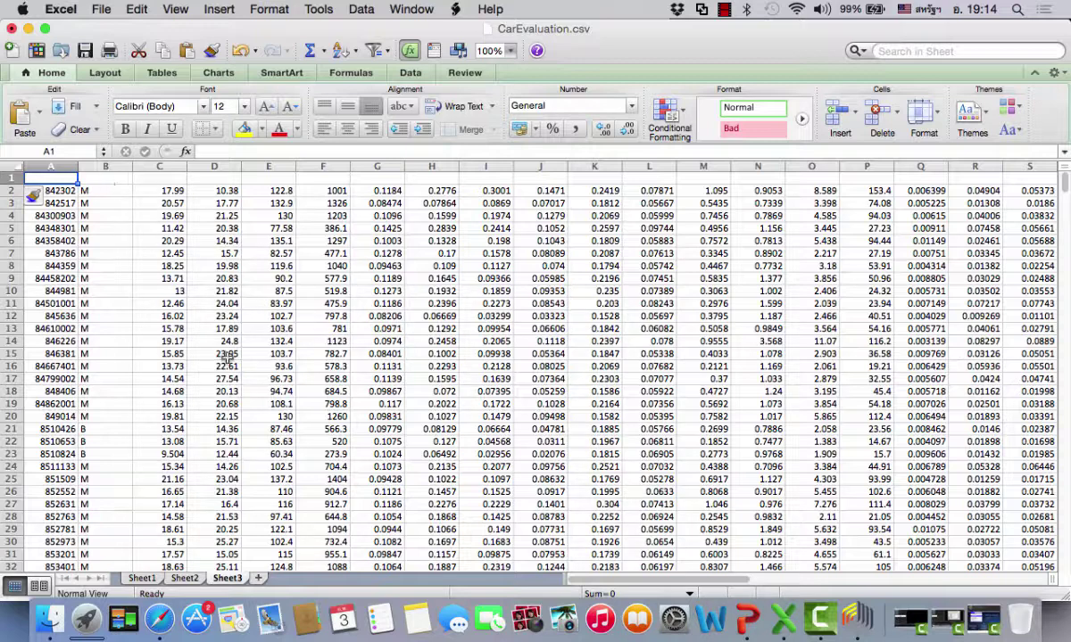
pyautogui.moveTo(627, 581); pyautogui.dragTo(181, 189)
pyautogui.click(180, 188)
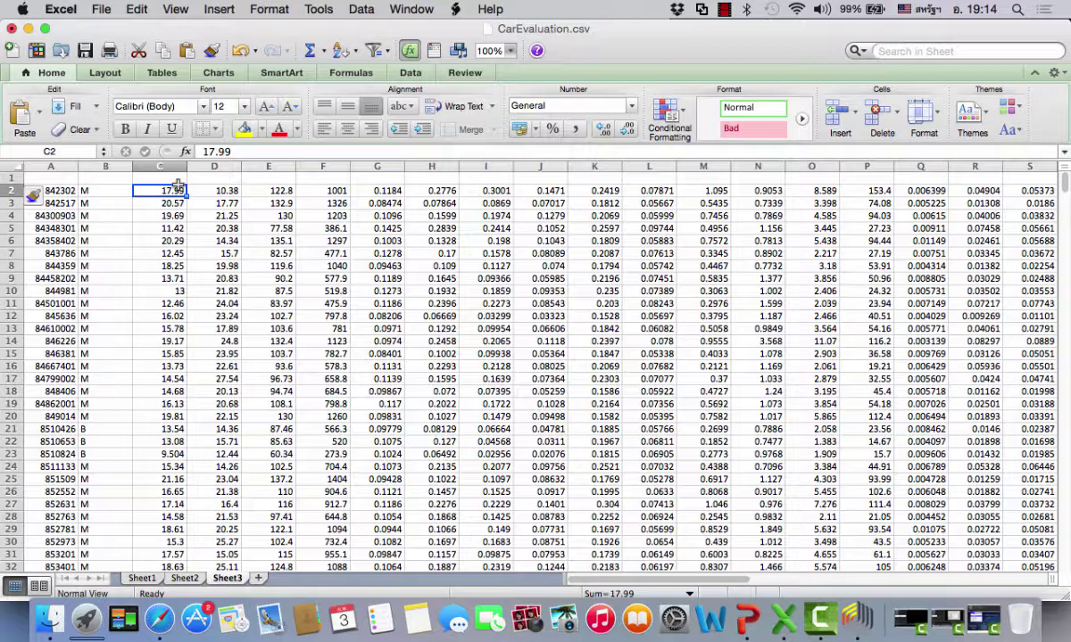
pyautogui.click(174, 179)
pyautogui.press('Right')
pyautogui.press('Right')
pyautogui.press('Right')
pyautogui.press('Right')
pyautogui.press('Right')
pyautogui.press('Right')
pyautogui.press('Right')
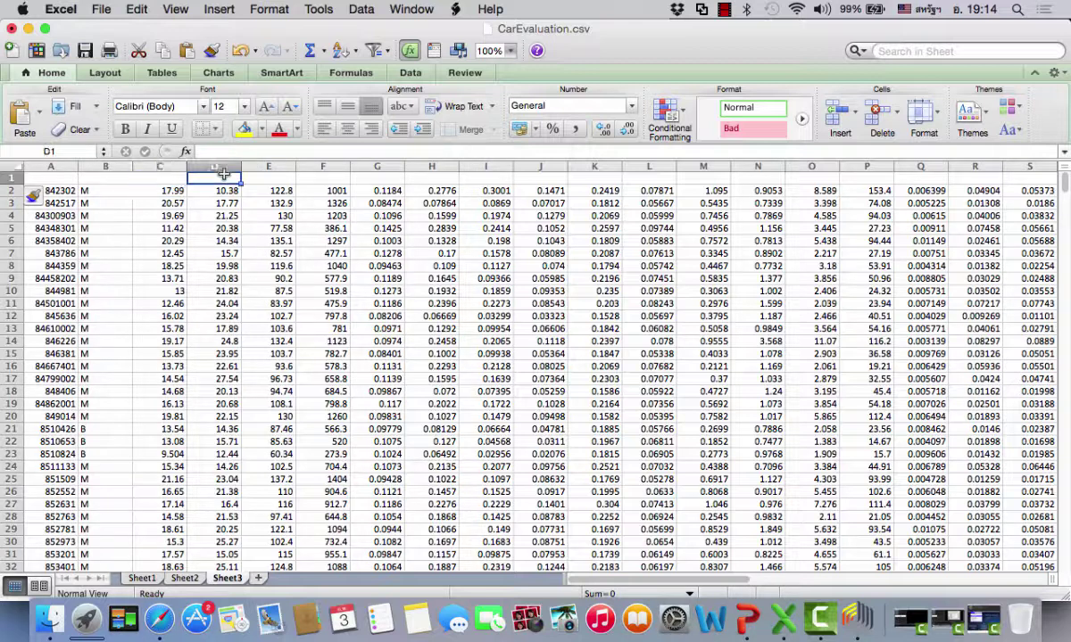
pyautogui.press('Right')
pyautogui.press('Right')
pyautogui.press('Right')
pyautogui.press('Right')
pyautogui.press('Right')
pyautogui.press('Right')
pyautogui.press('Right')
pyautogui.press('Right')
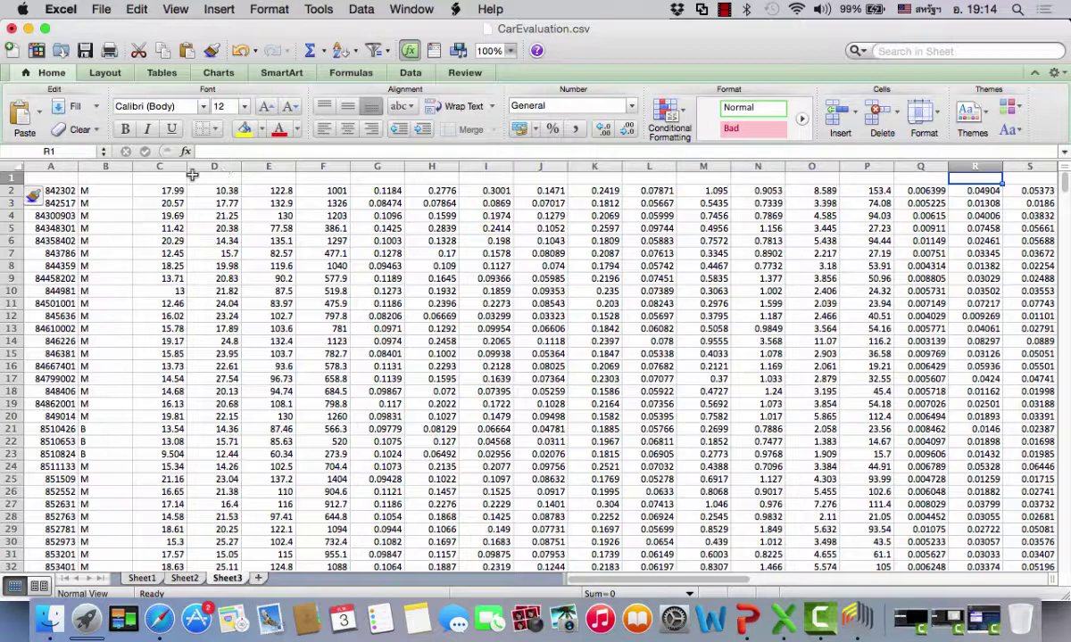
# Step: Enter Class as the column header in cell B1
pyautogui.click(99, 175)
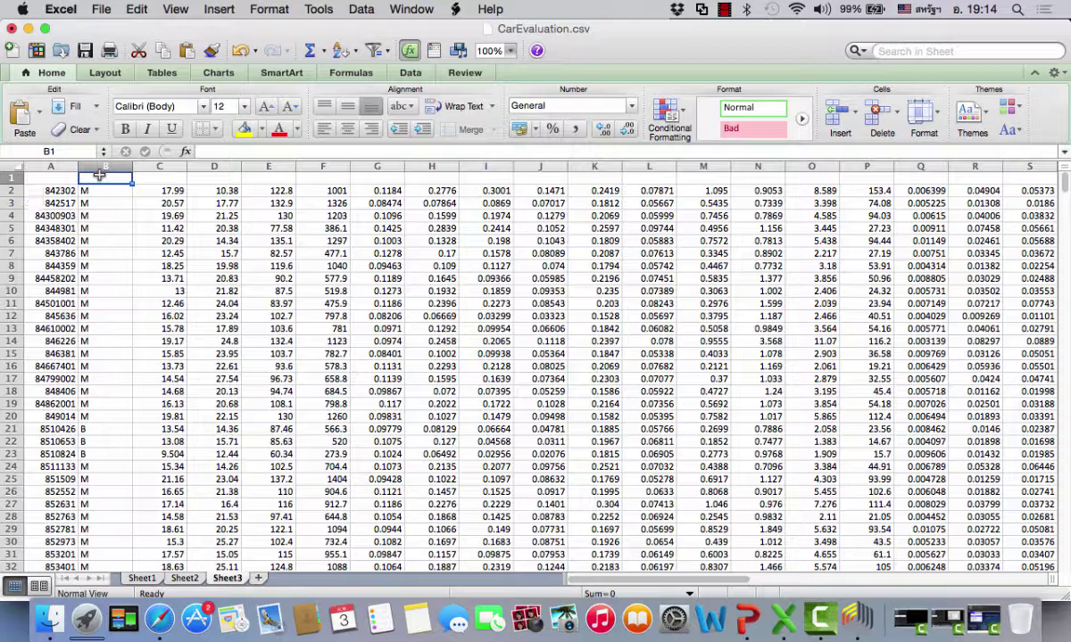
pyautogui.write('CLASS')
pyautogui.press('BackSpace')
pyautogui.press('BackSpace')
pyautogui.press('BackSpace')
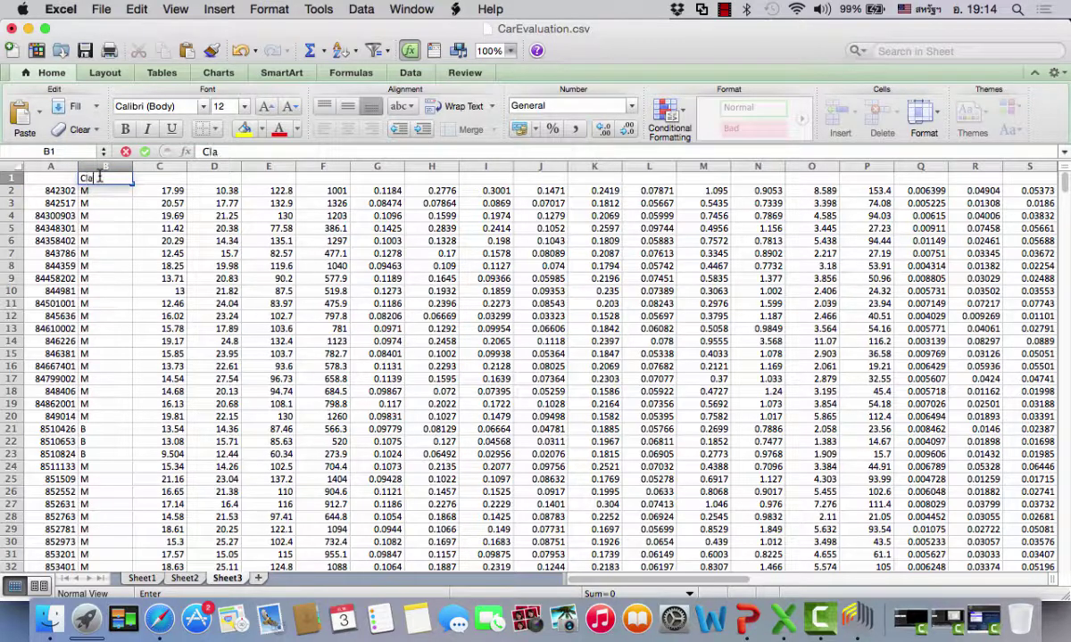
pyautogui.press('Return')
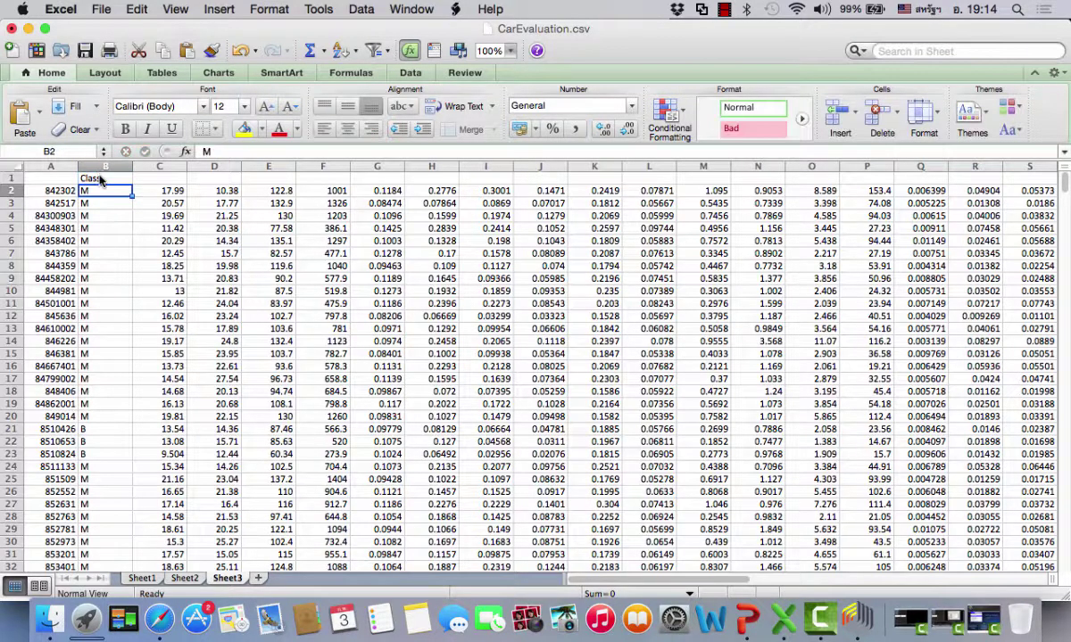
# Step: Look up the first attribute's name in the Safari description and enter ID as the header in cell A1 of the Excel sheet
pyautogui.click(52, 178)
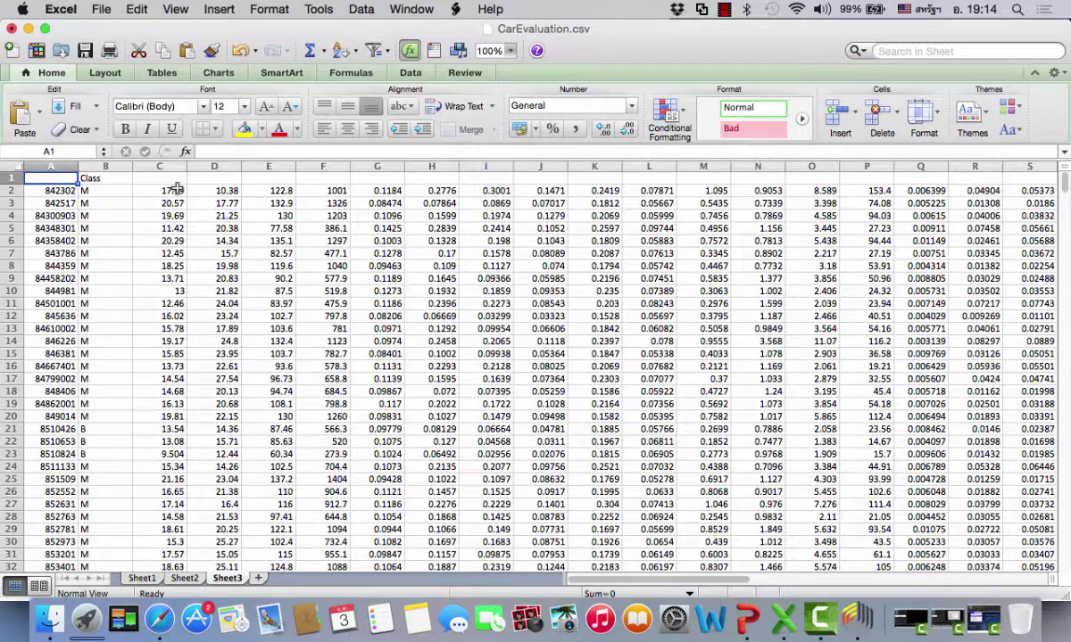
pyautogui.click(160, 619)
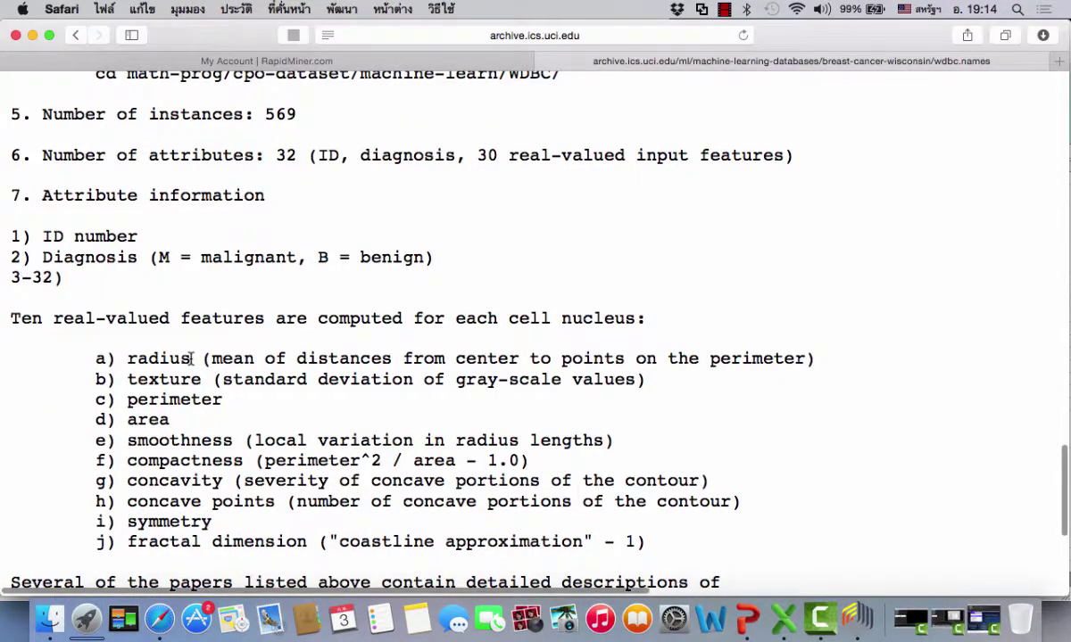
pyautogui.scroll(-6, 190, 360)
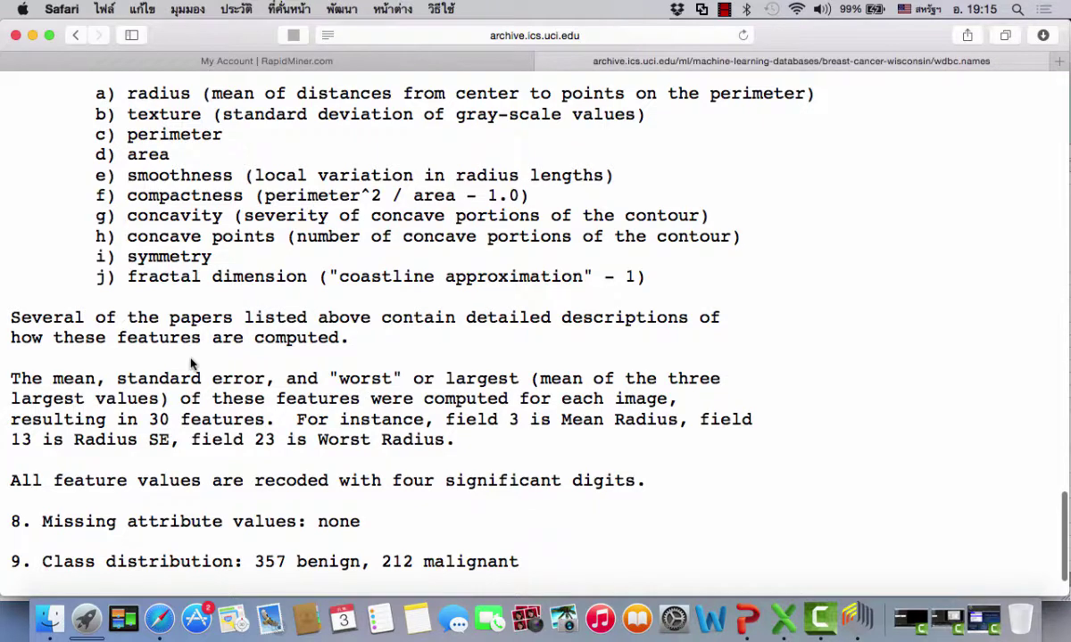
pyautogui.scroll(3, 190, 362)
pyautogui.scroll(1, 190, 358)
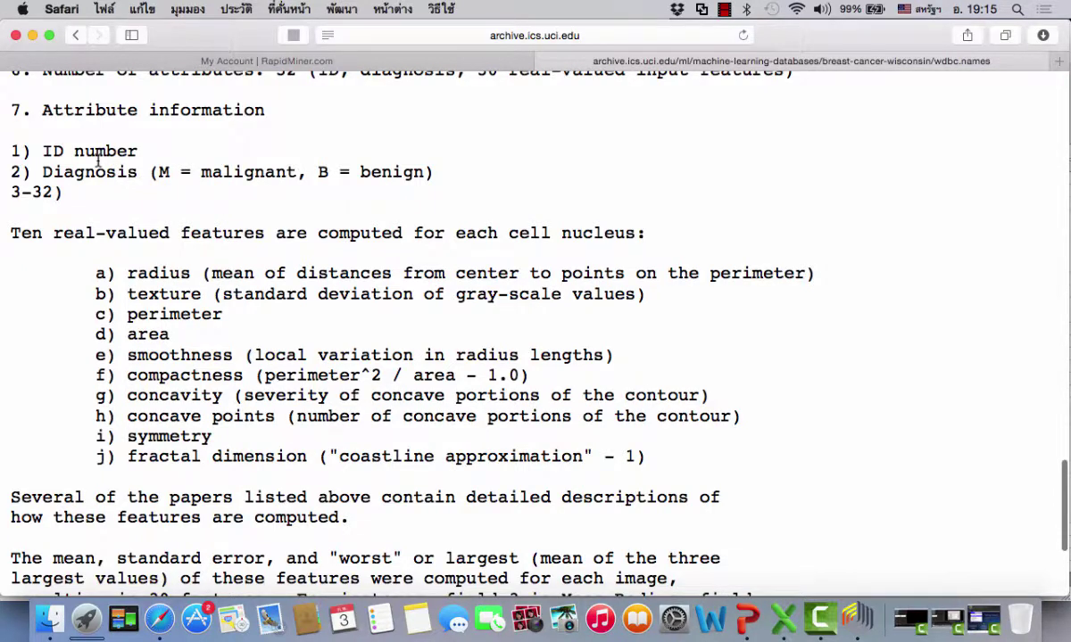
pyautogui.moveTo(138, 154); pyautogui.dragTo(39, 155)
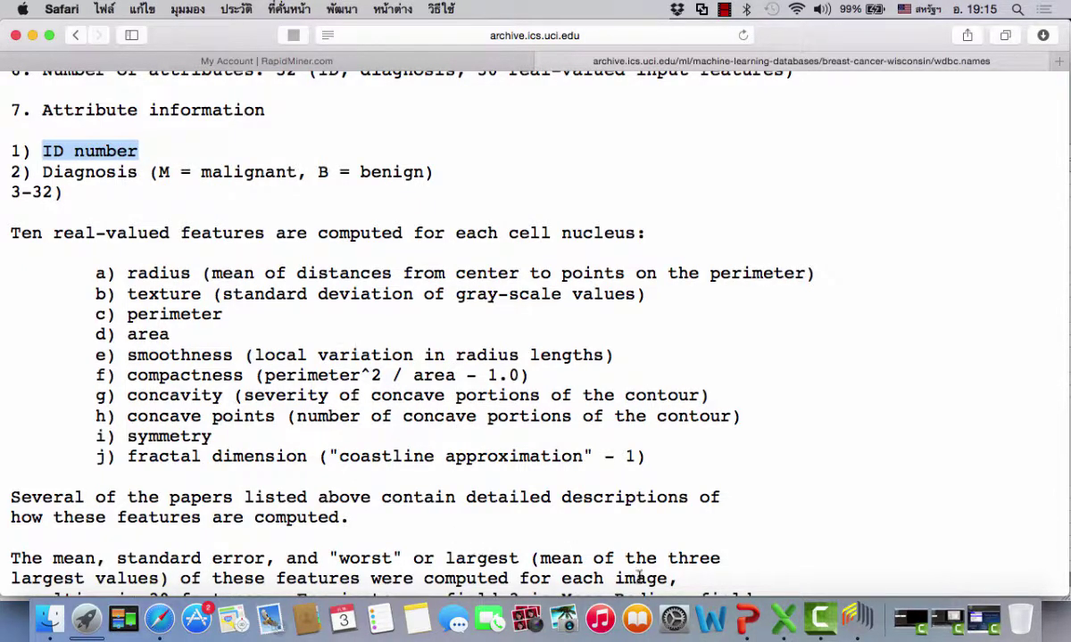
pyautogui.click(784, 618)
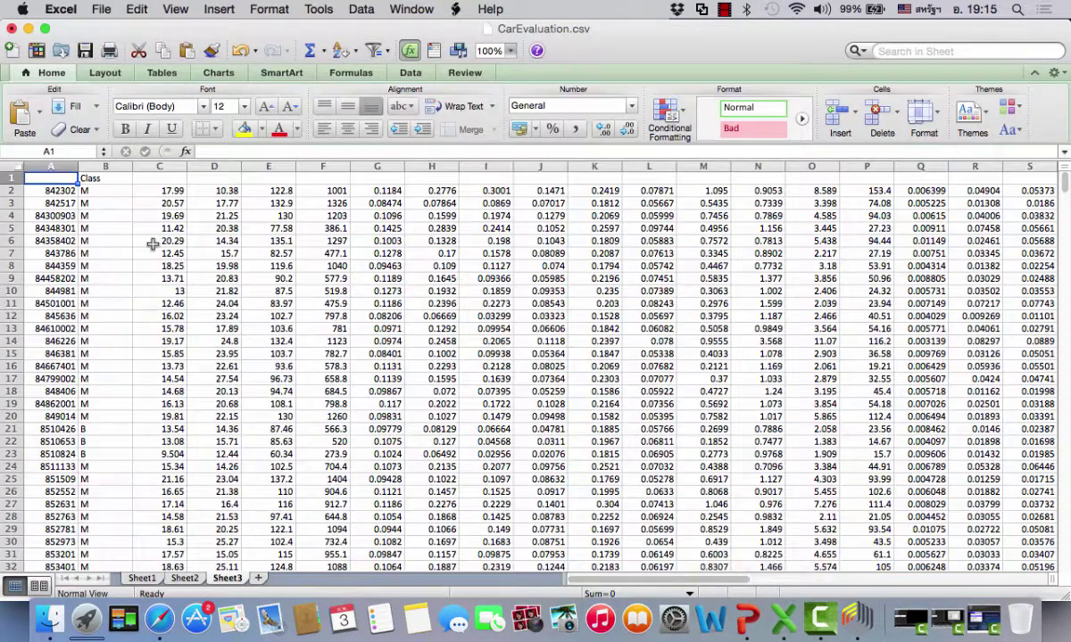
pyautogui.write('ID')
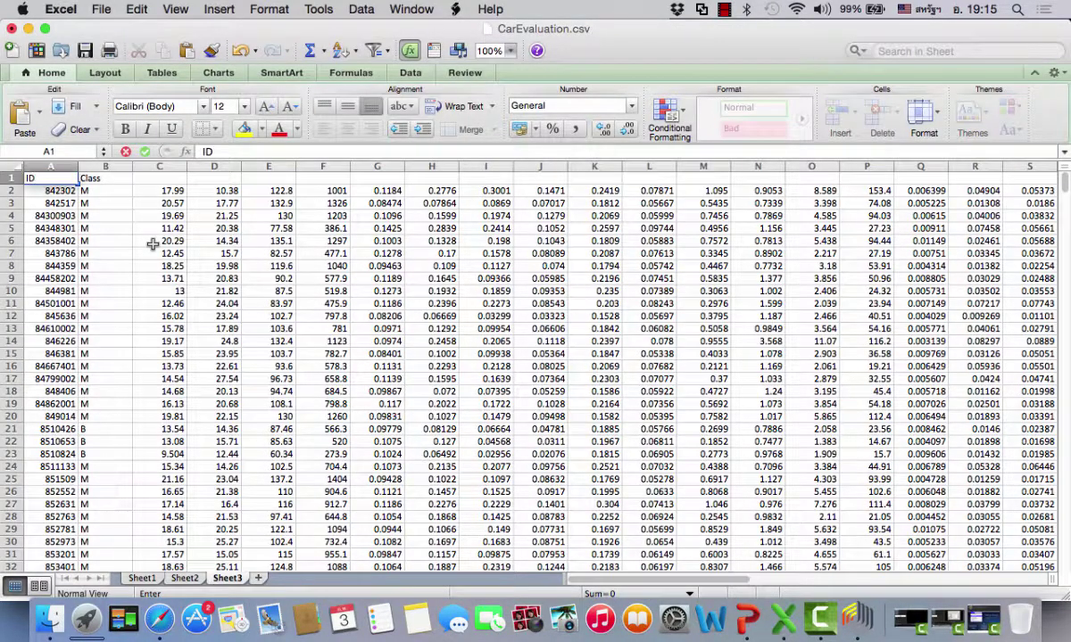
pyautogui.press('Tab')
pyautogui.press('Tab')
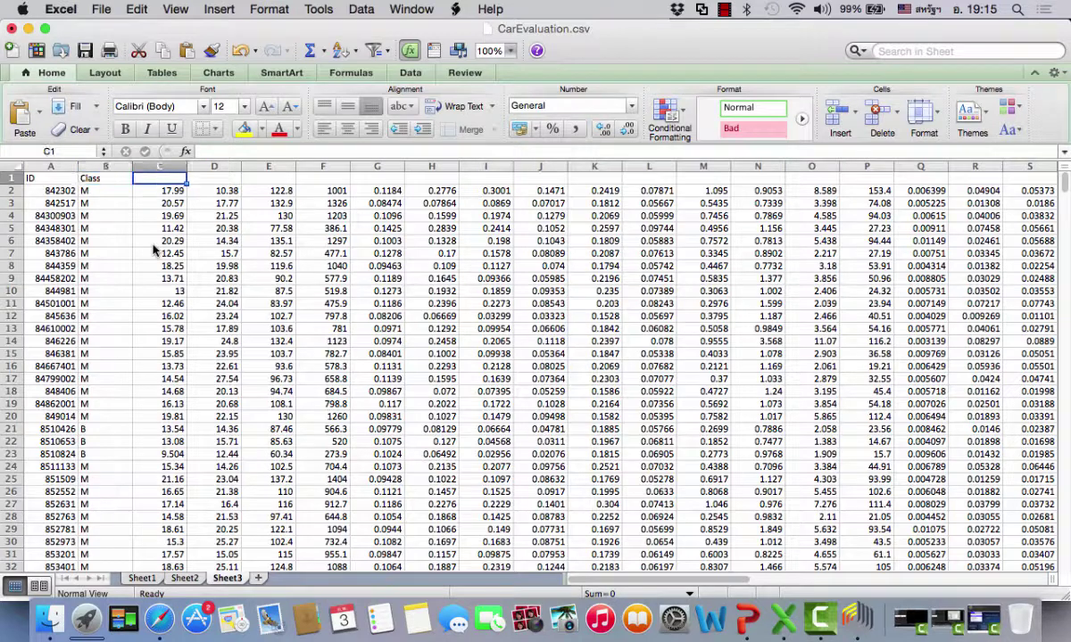
# Step: Copy the attribute name Diagnosis from the Safari description and paste it over the header in cell B1 of the Excel sheet
pyautogui.click(159, 618)
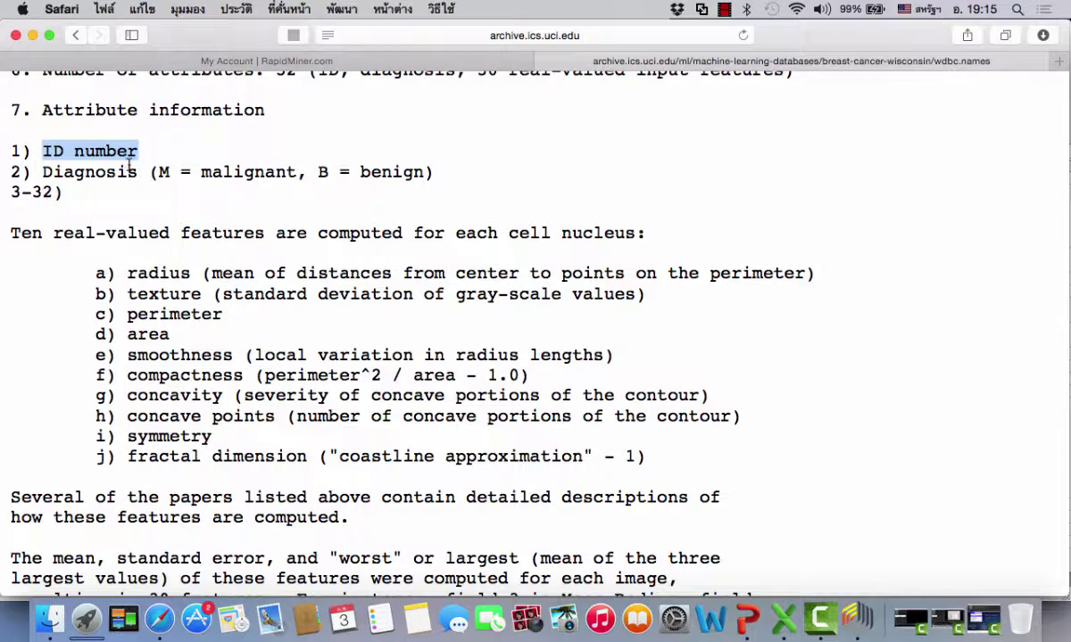
pyautogui.moveTo(141, 173); pyautogui.dragTo(49, 165)
pyautogui.press('super+c')
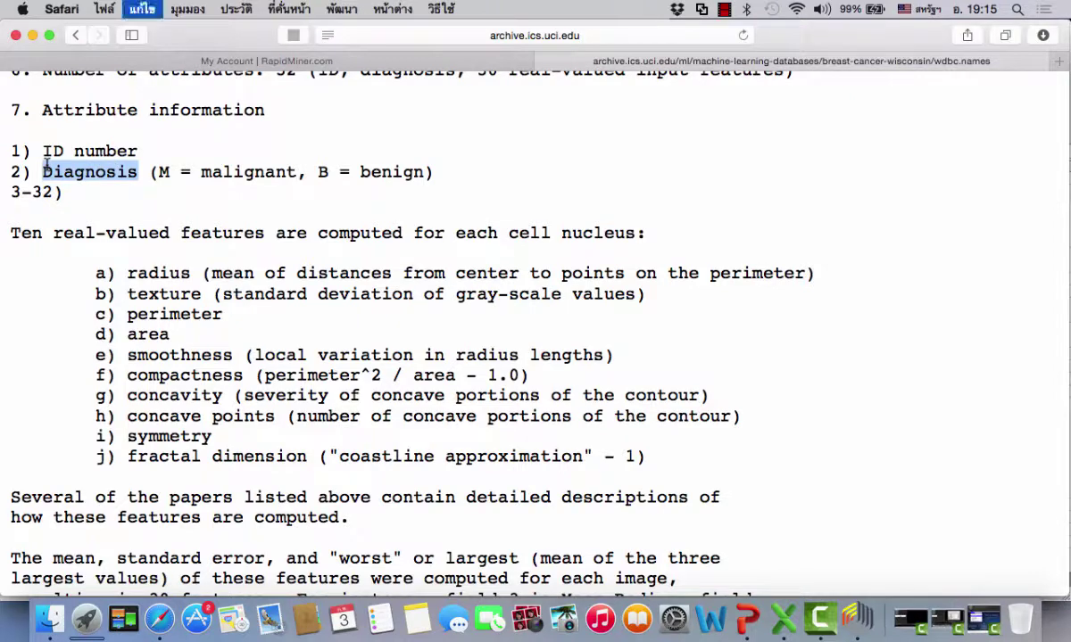
pyautogui.click(796, 628)
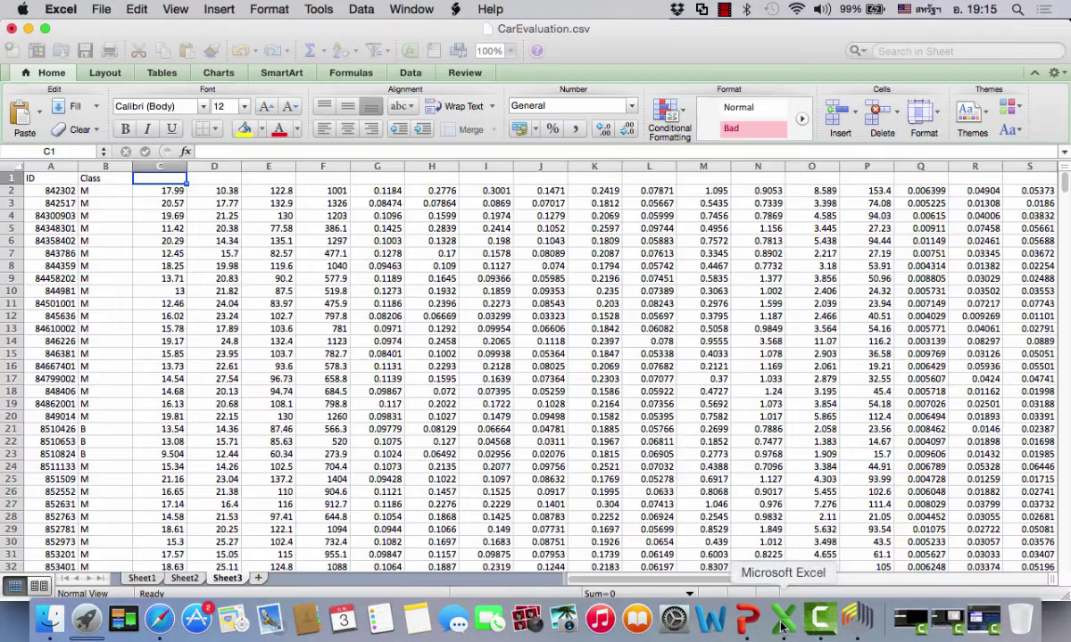
pyautogui.click(105, 178)
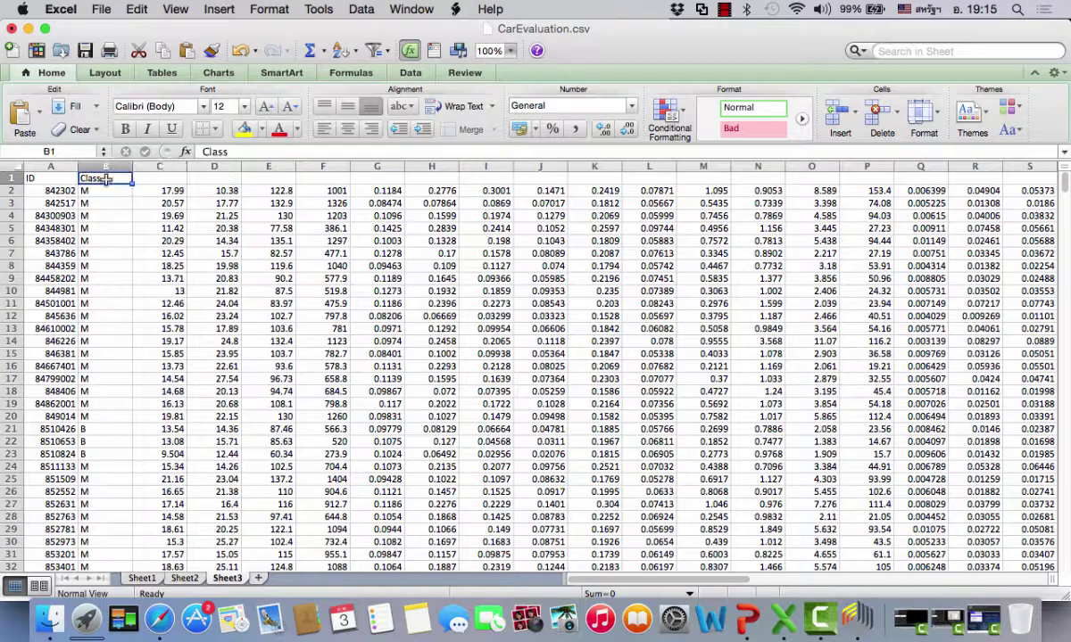
pyautogui.press('super+v')
# Step: Copy the feature name radius from the Safari description into header cell C1 of the Excel sheet
pyautogui.click(171, 180)
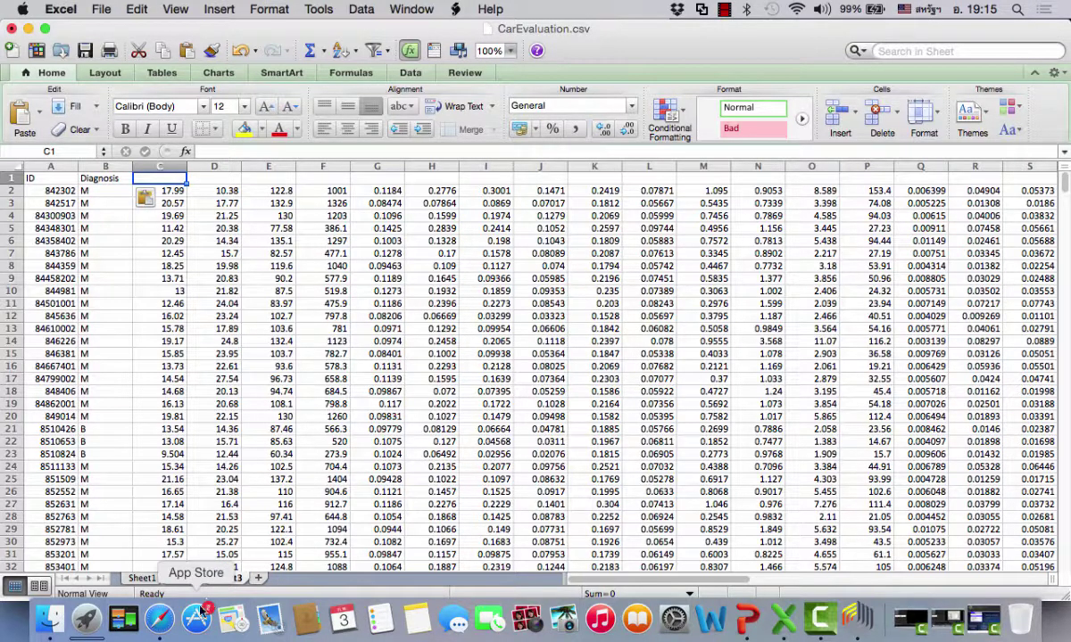
pyautogui.click(159, 619)
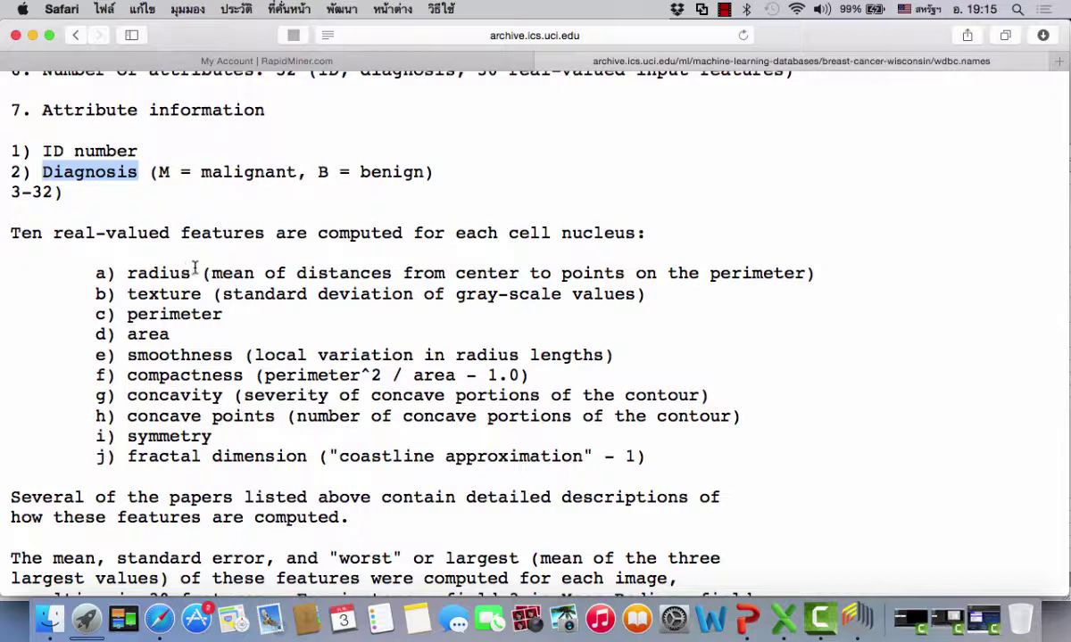
pyautogui.moveTo(191, 273); pyautogui.dragTo(126, 271)
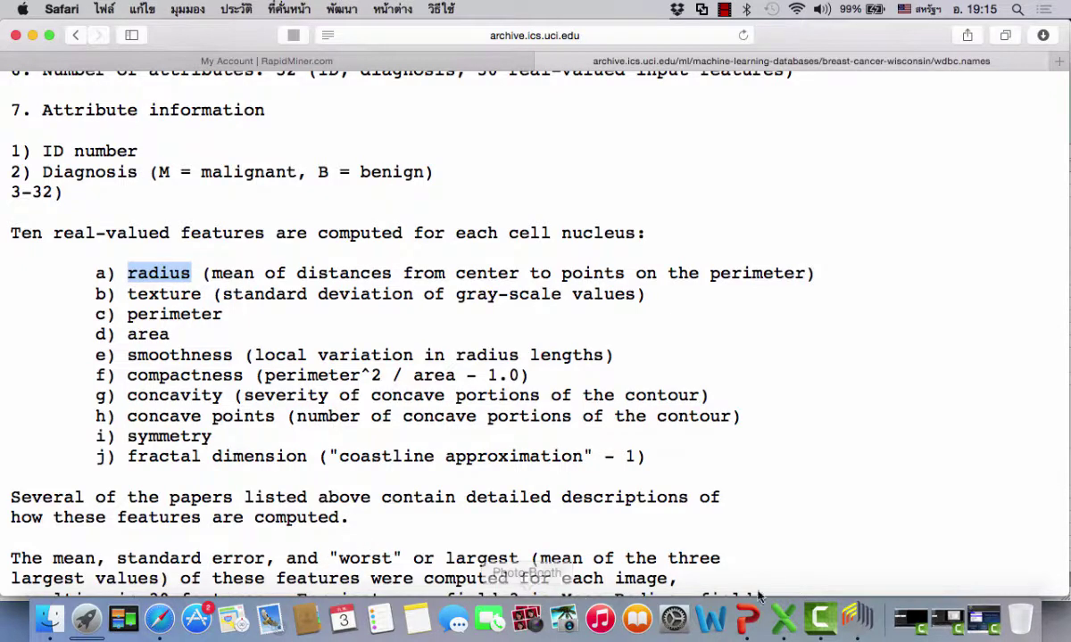
pyautogui.click(781, 618)
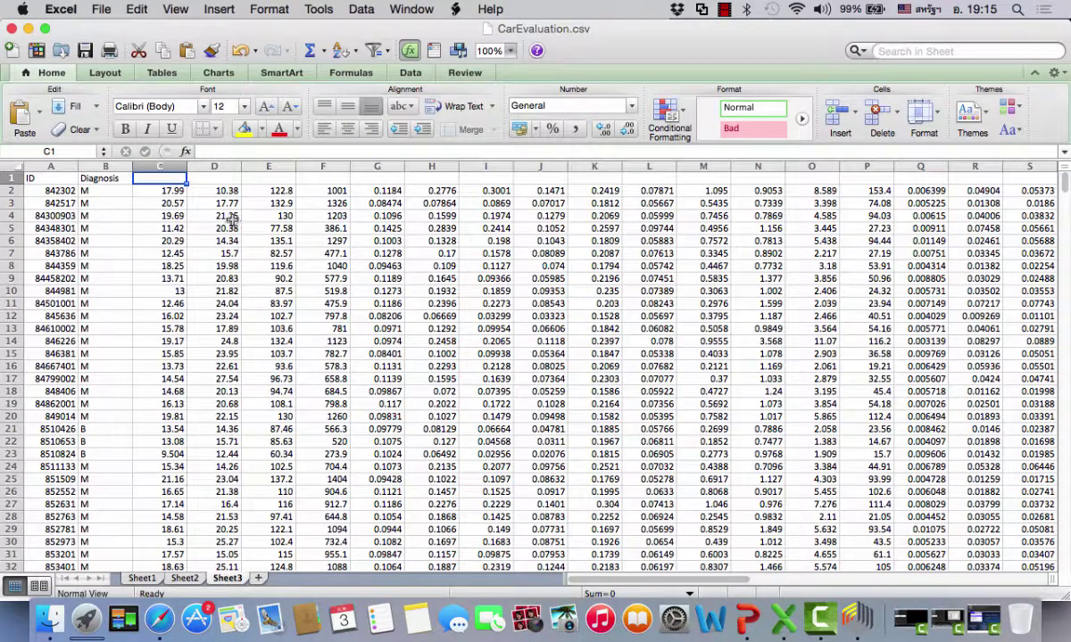
pyautogui.press('super+v')
# Step: Copy the feature name texture from the Safari description into header cell D1 of the Excel sheet
pyautogui.click(158, 618)
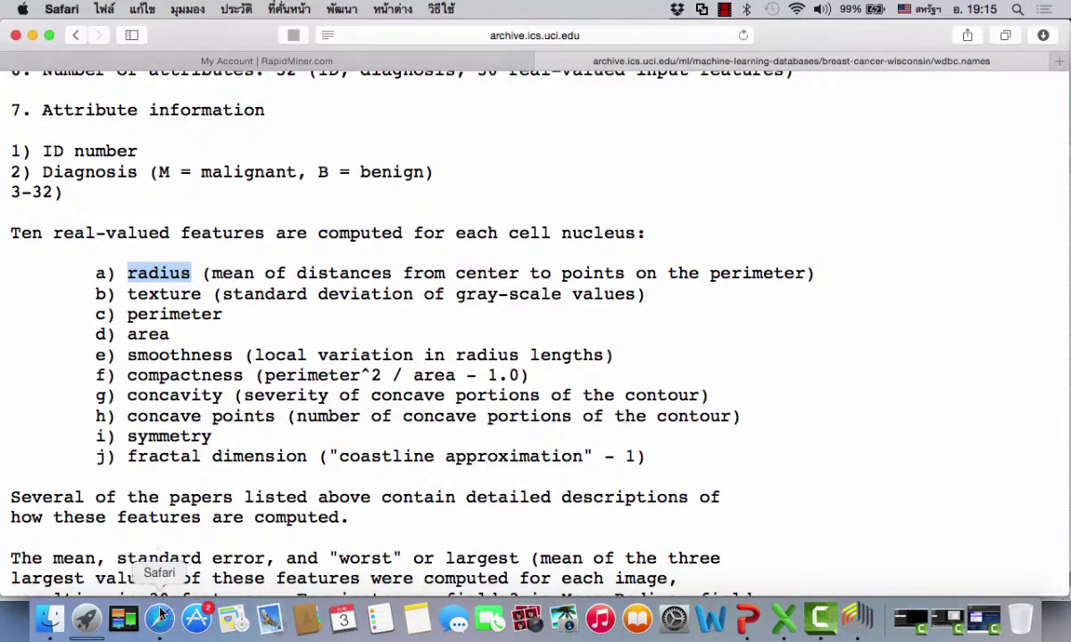
pyautogui.moveTo(208, 295); pyautogui.dragTo(125, 302)
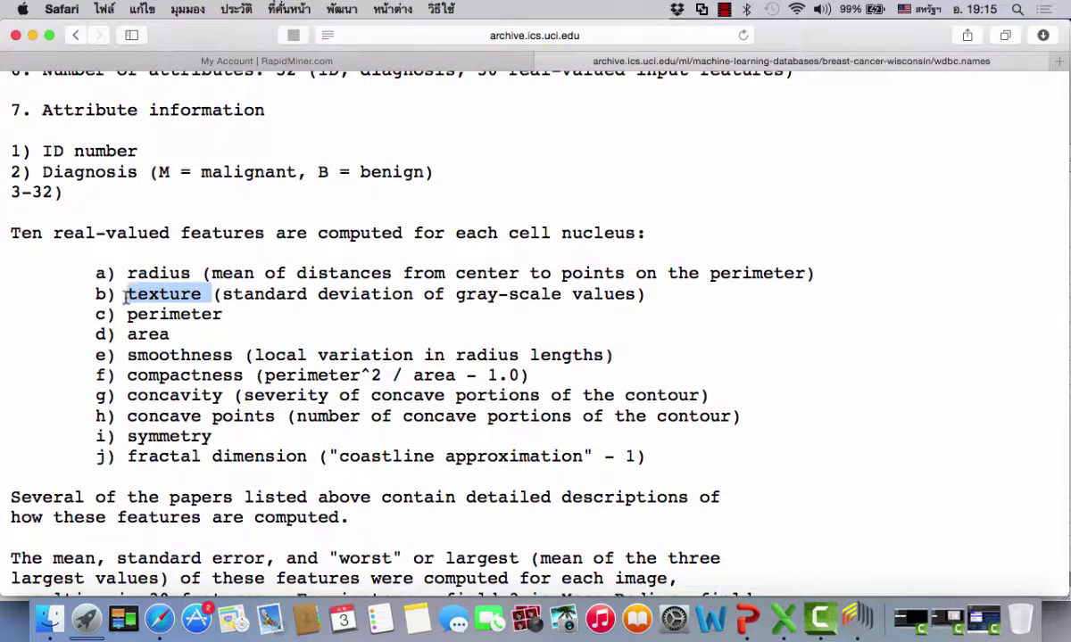
pyautogui.click(783, 622)
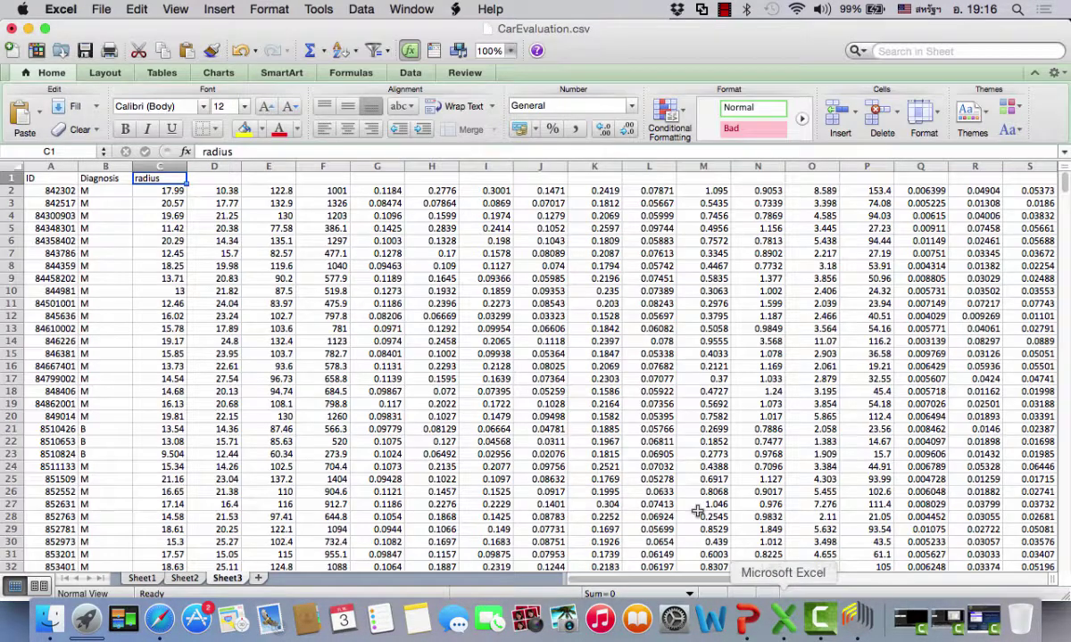
pyautogui.click(222, 180)
pyautogui.press('super+v')
# Step: Copy the feature name perimeter from the Safari description into header cell E1 of the Excel sheet
pyautogui.click(261, 178)
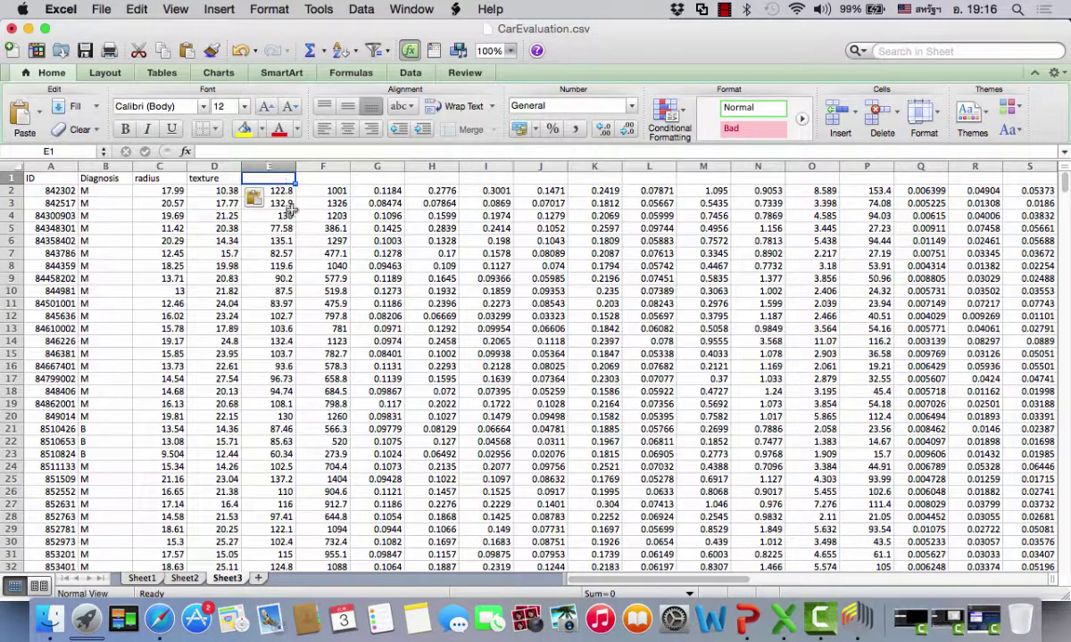
pyautogui.click(159, 619)
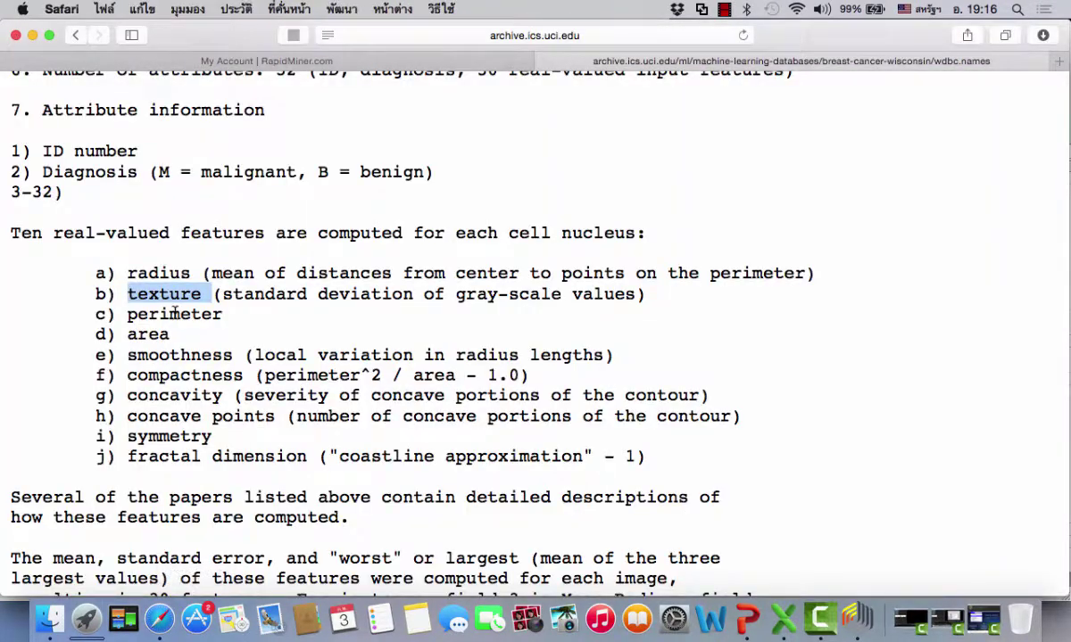
pyautogui.moveTo(219, 314); pyautogui.dragTo(127, 315)
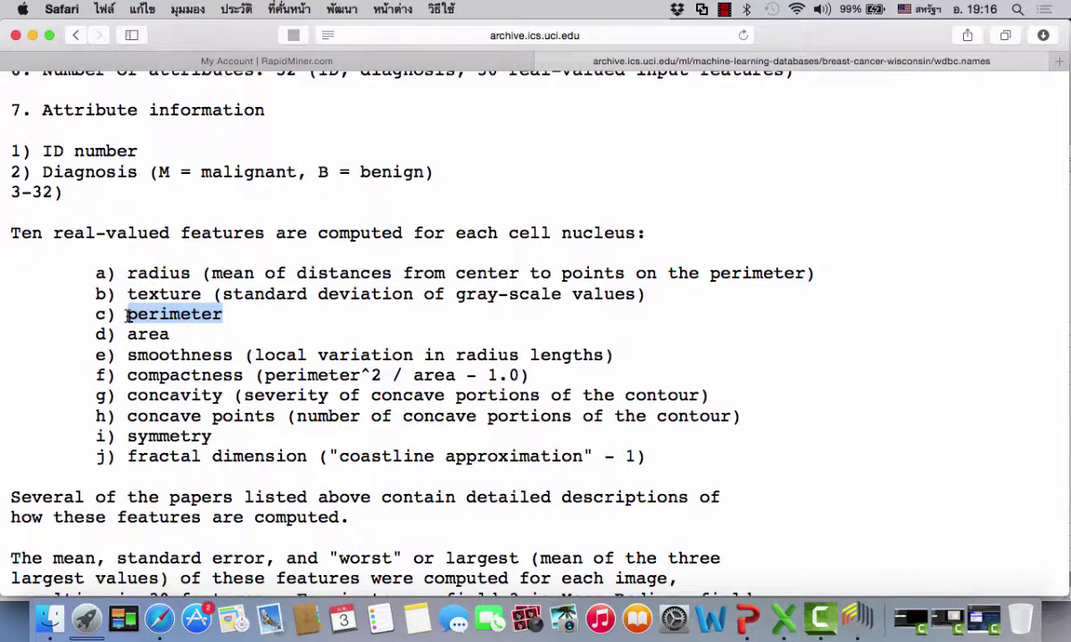
pyautogui.click(784, 617)
pyautogui.press('super+v')
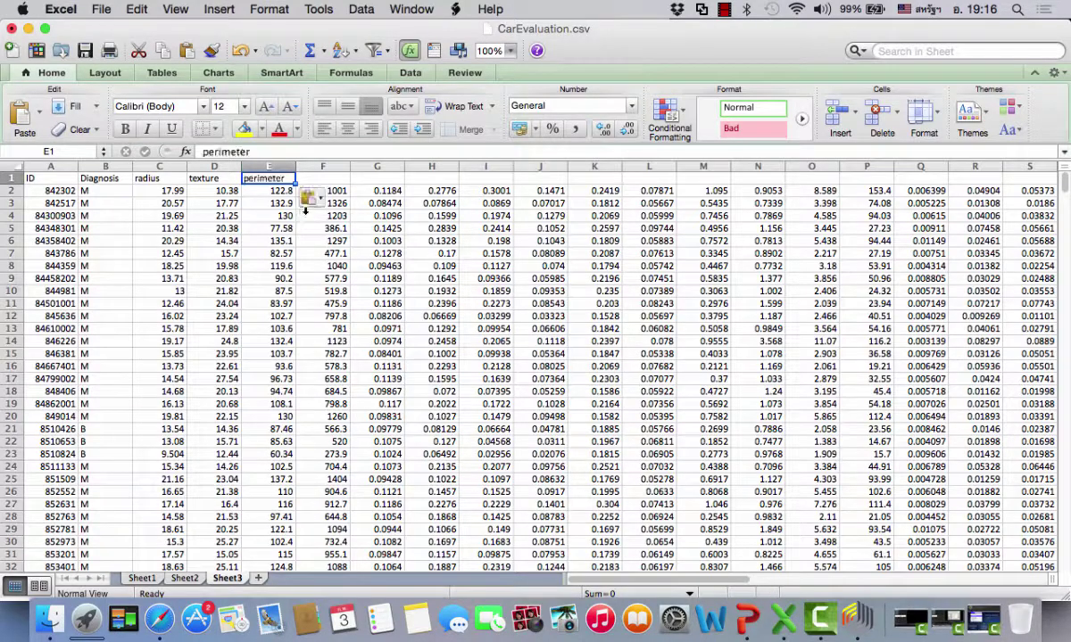
# Step: Copy the feature name area from the Safari description into header cell F1 of the Excel sheet and move on to G1
pyautogui.press('Right')
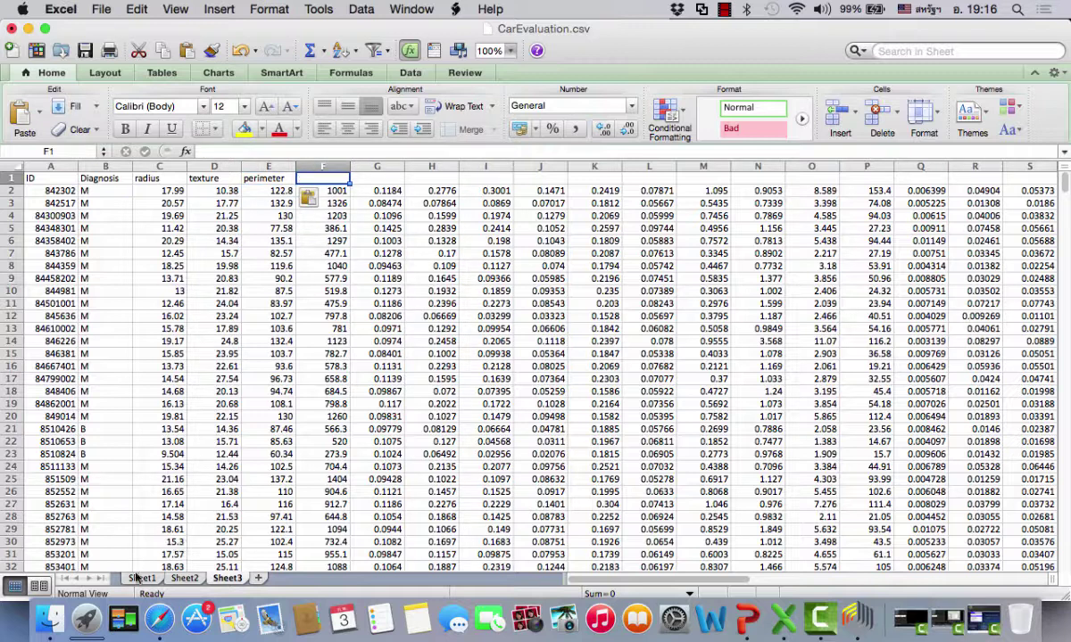
pyautogui.click(160, 617)
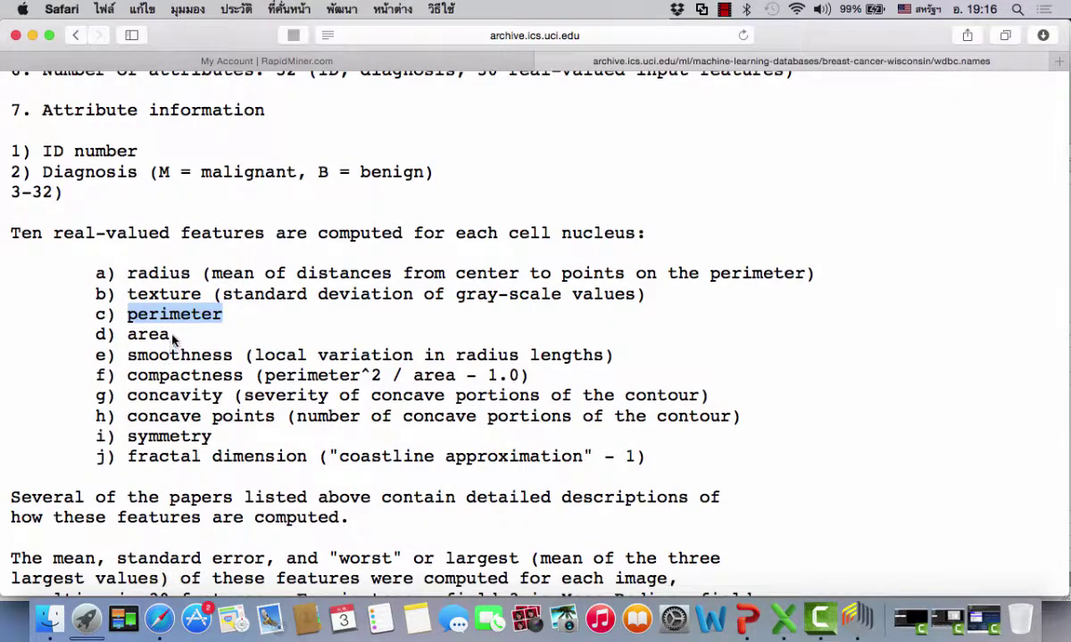
pyautogui.moveTo(172, 337); pyautogui.dragTo(127, 339)
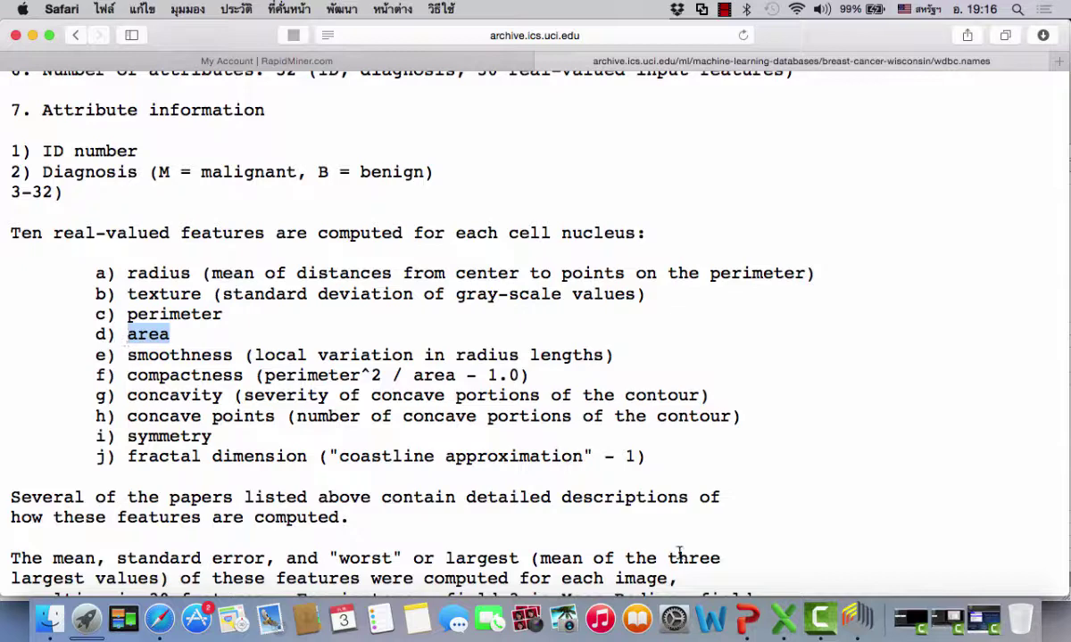
pyautogui.click(812, 624)
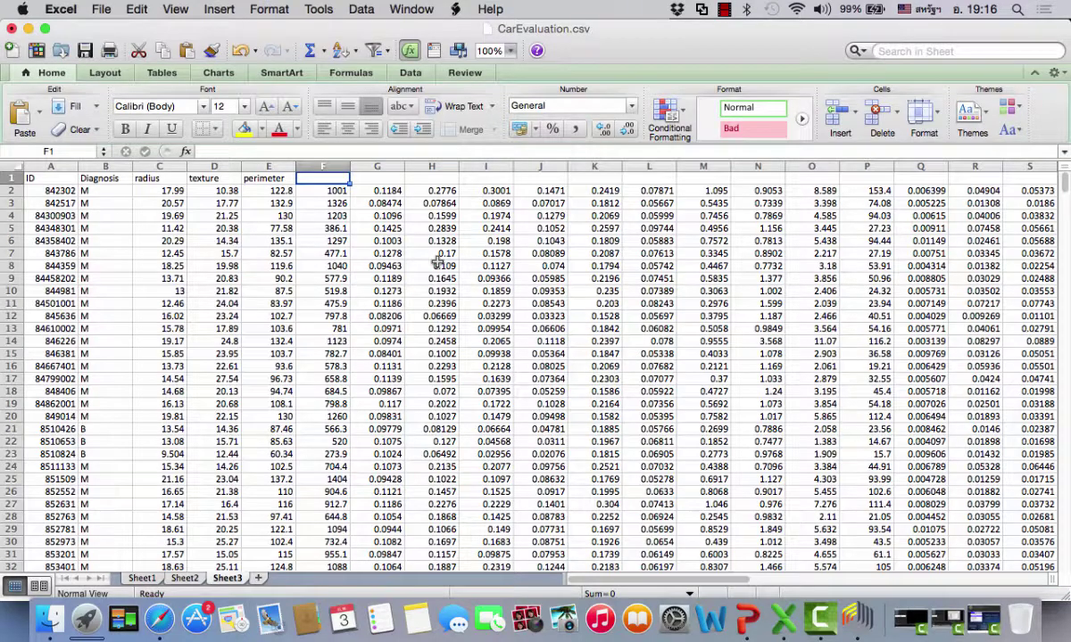
pyautogui.press('super+v')
pyautogui.press('Tab')
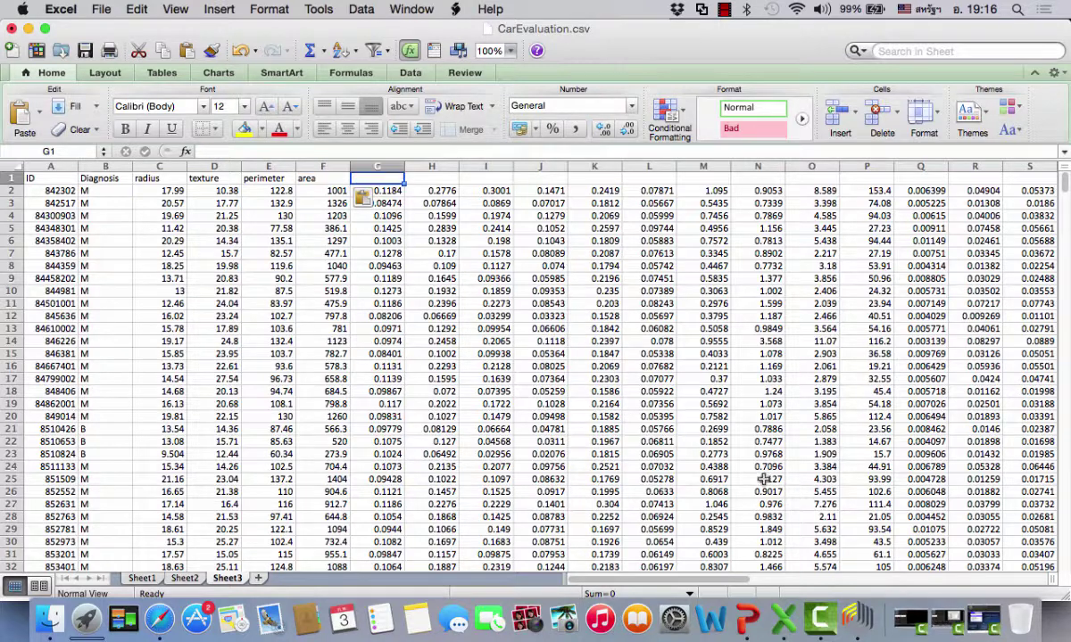
# Step: Copy the feature name smoothness from the Safari description into header cell G1 of the Excel sheet and move on to H1
pyautogui.click(157, 618)
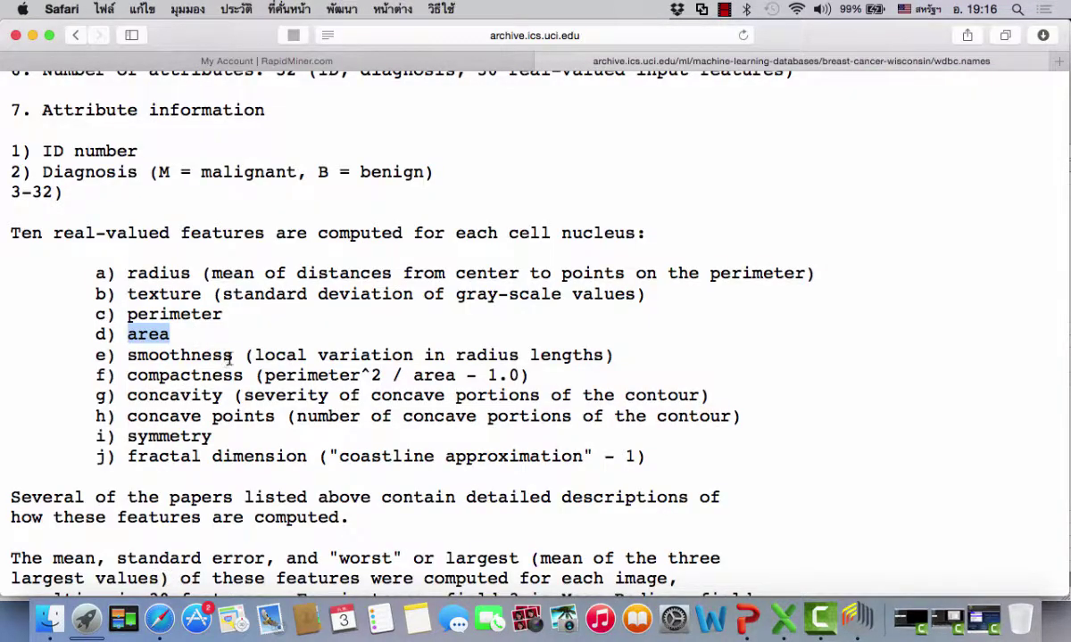
pyautogui.moveTo(233, 356); pyautogui.dragTo(127, 358)
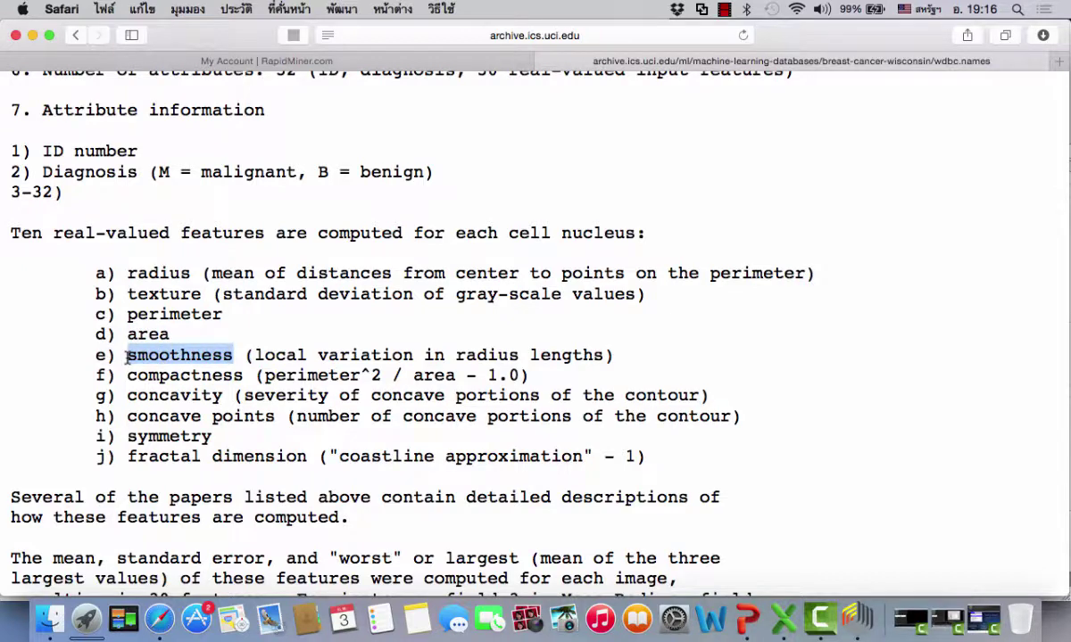
pyautogui.press('super+c')
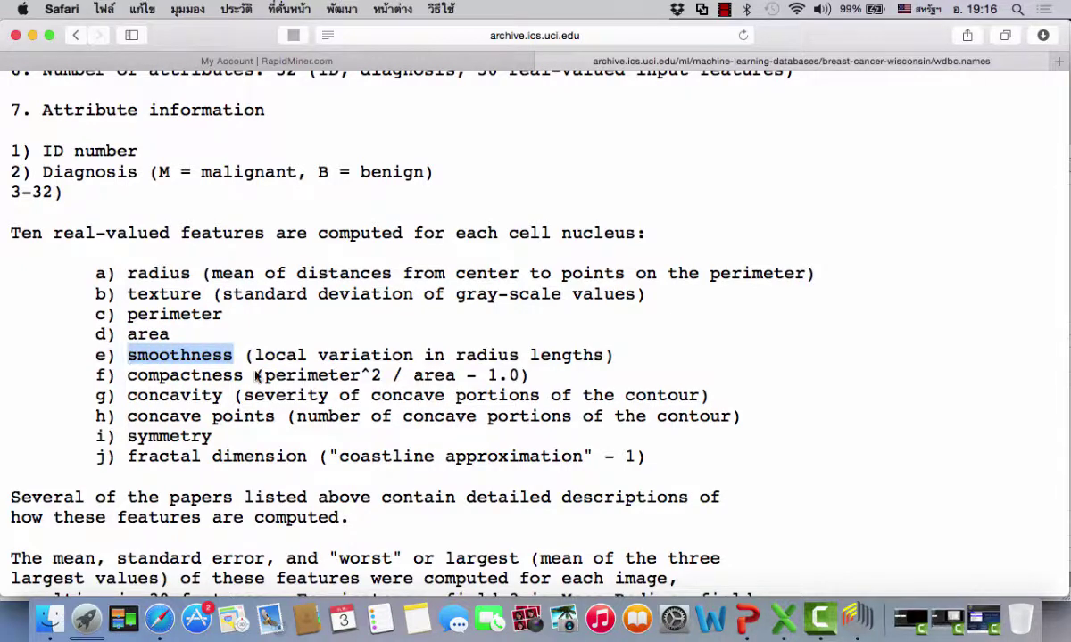
pyautogui.click(785, 620)
pyautogui.press('super+v')
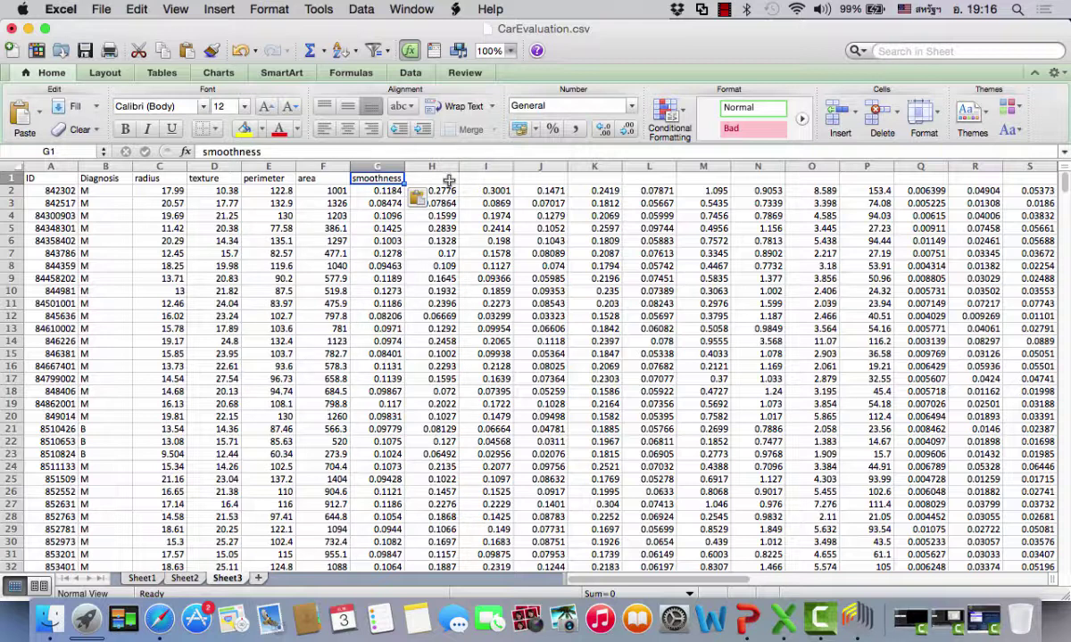
pyautogui.click(448, 181)
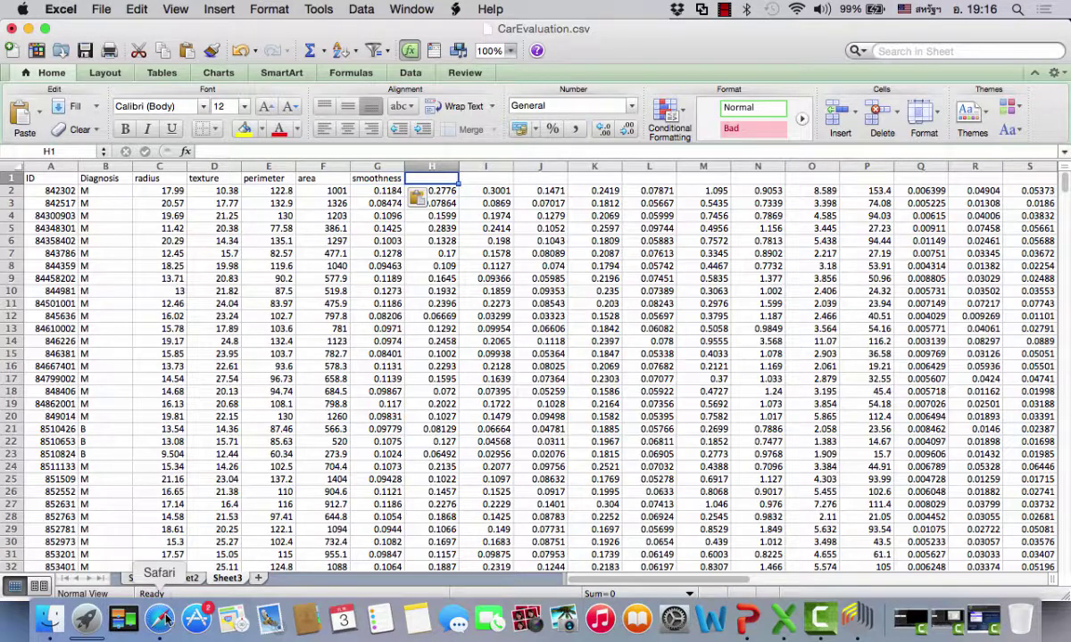
# Step: Copy the feature name compactness from the Safari description into header cell H1 of the Excel sheet and move on to I1
pyautogui.click(161, 618)
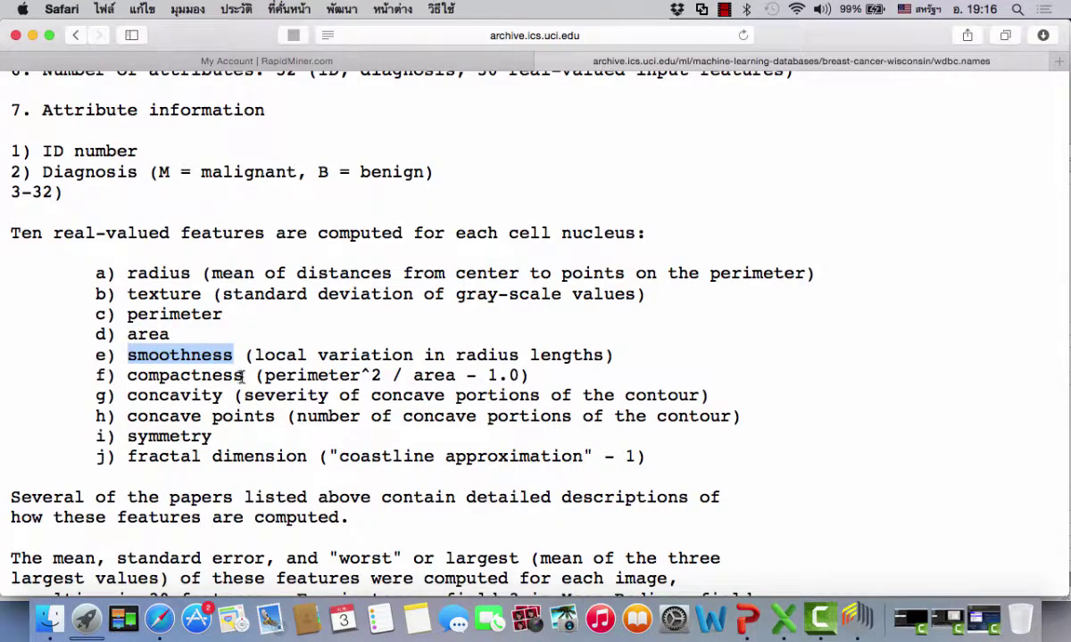
pyautogui.moveTo(242, 377); pyautogui.dragTo(126, 375)
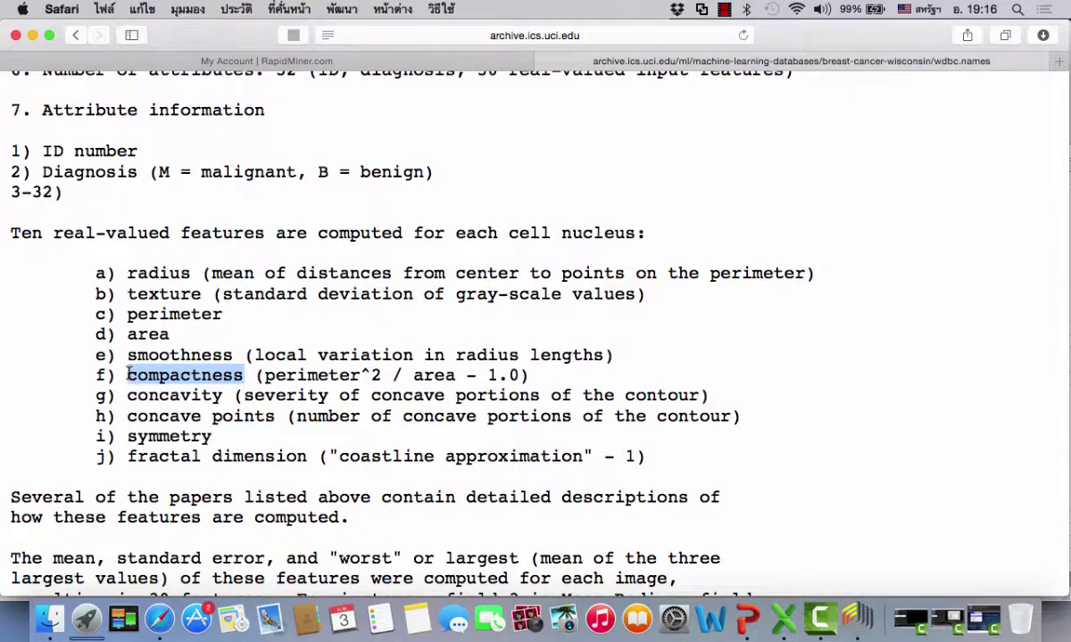
pyautogui.click(783, 619)
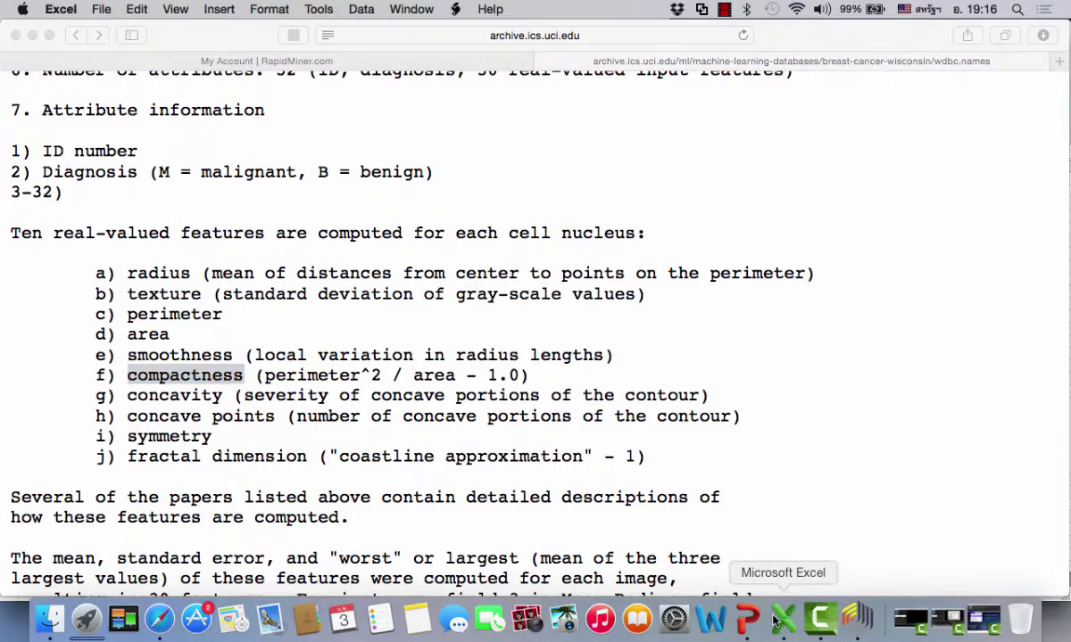
pyautogui.press('super+v')
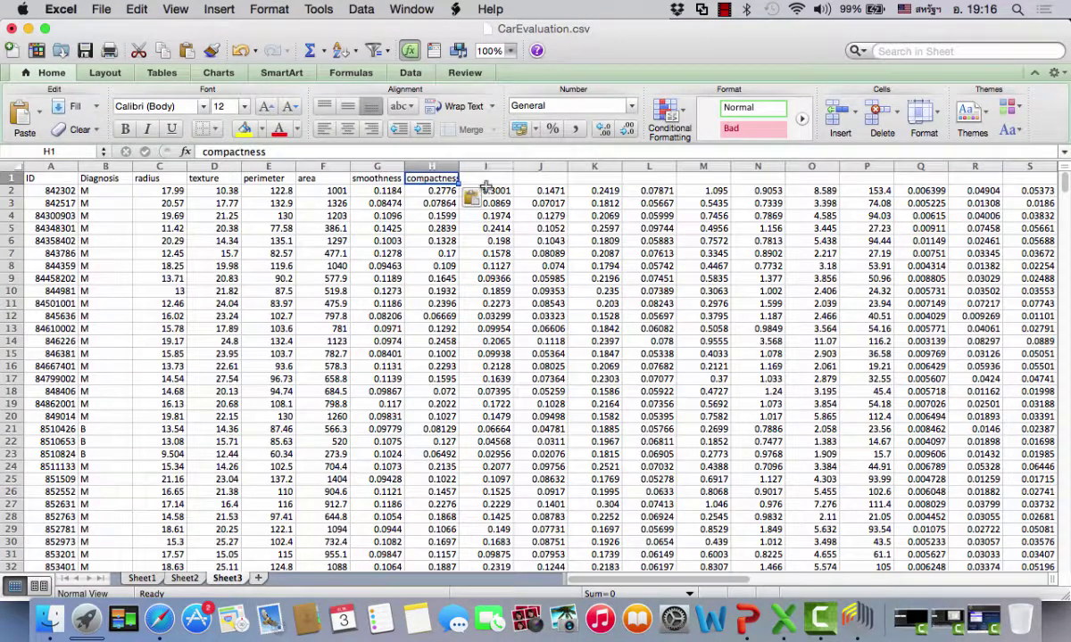
pyautogui.press('Tab')
# Step: Copy the feature name concavity from the Safari description into header cell I1 of the Excel sheet
pyautogui.click(171, 627)
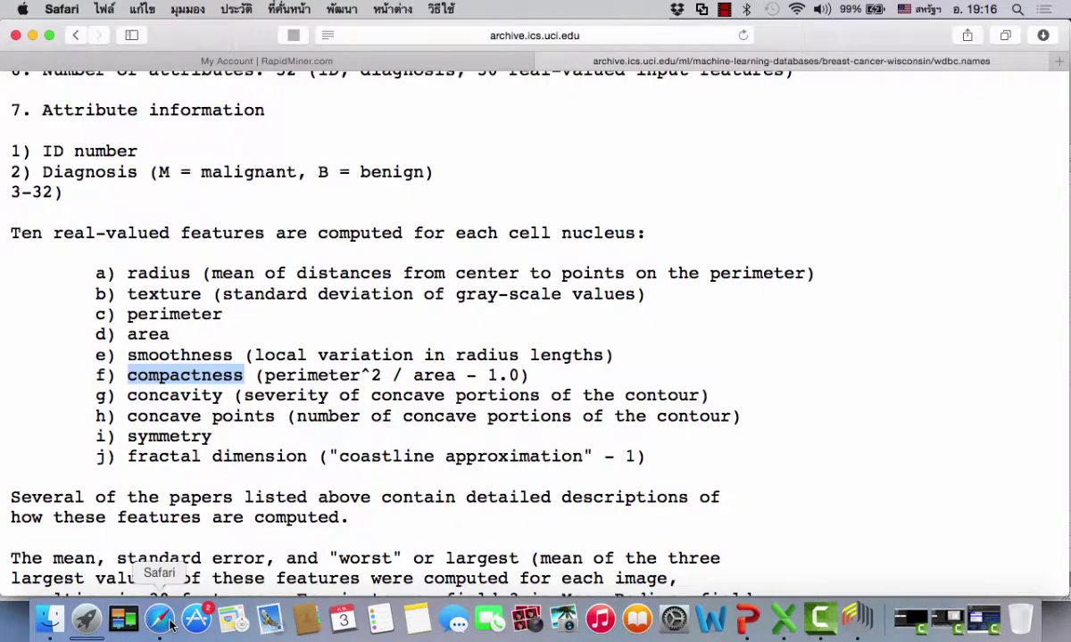
pyautogui.moveTo(223, 395); pyautogui.dragTo(128, 395)
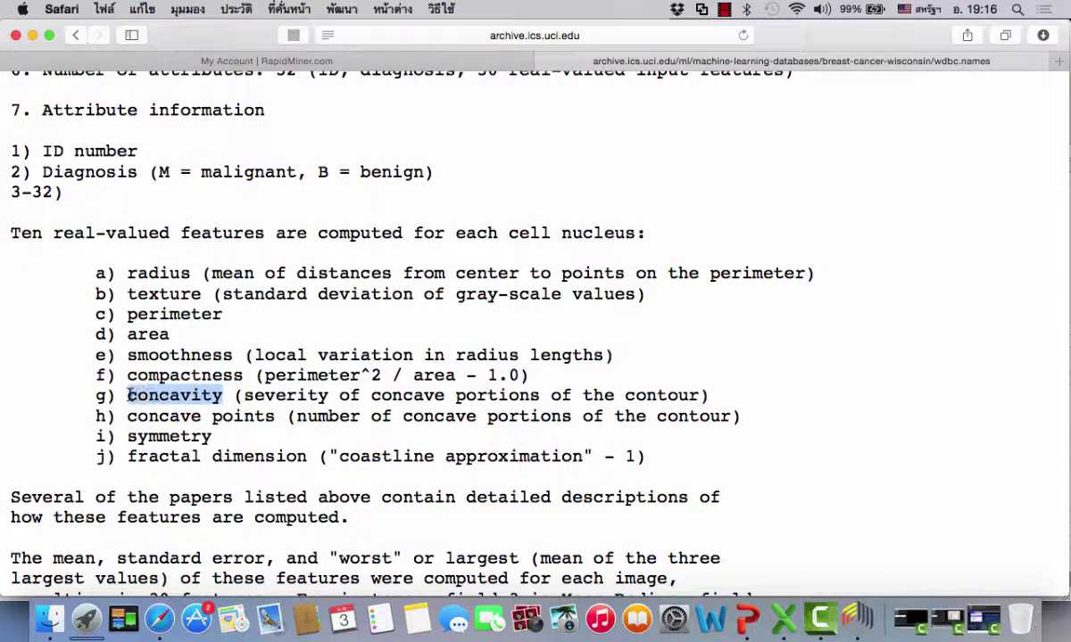
pyautogui.click(783, 619)
pyautogui.press('super+v')
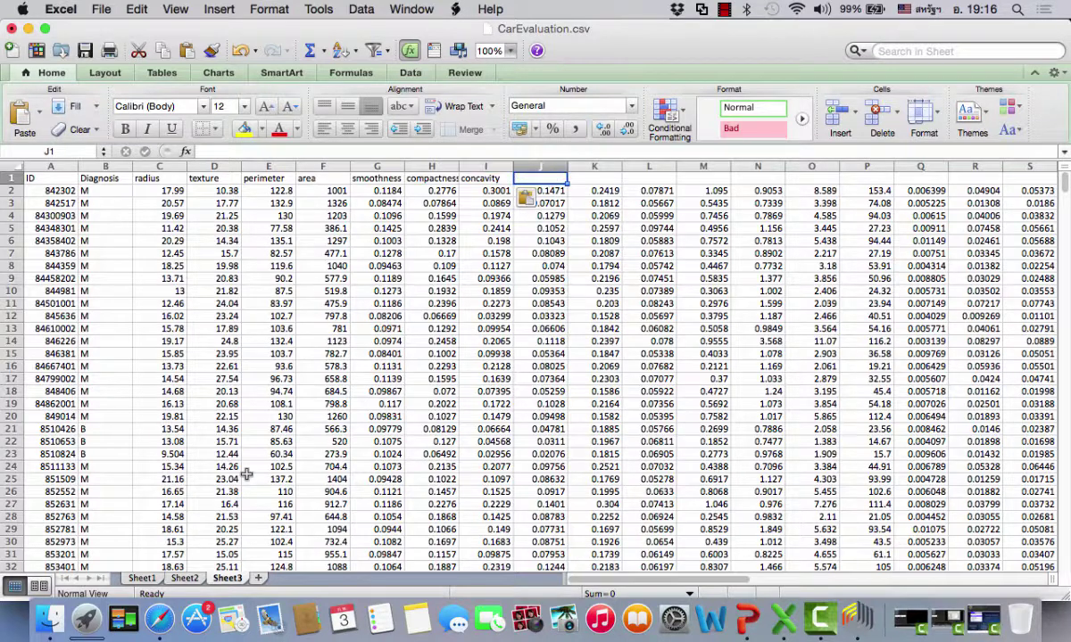
# Step: Copy the feature name concave points from the Safari description and paste it into the Excel sheet starting at header cell J1
pyautogui.click(159, 618)
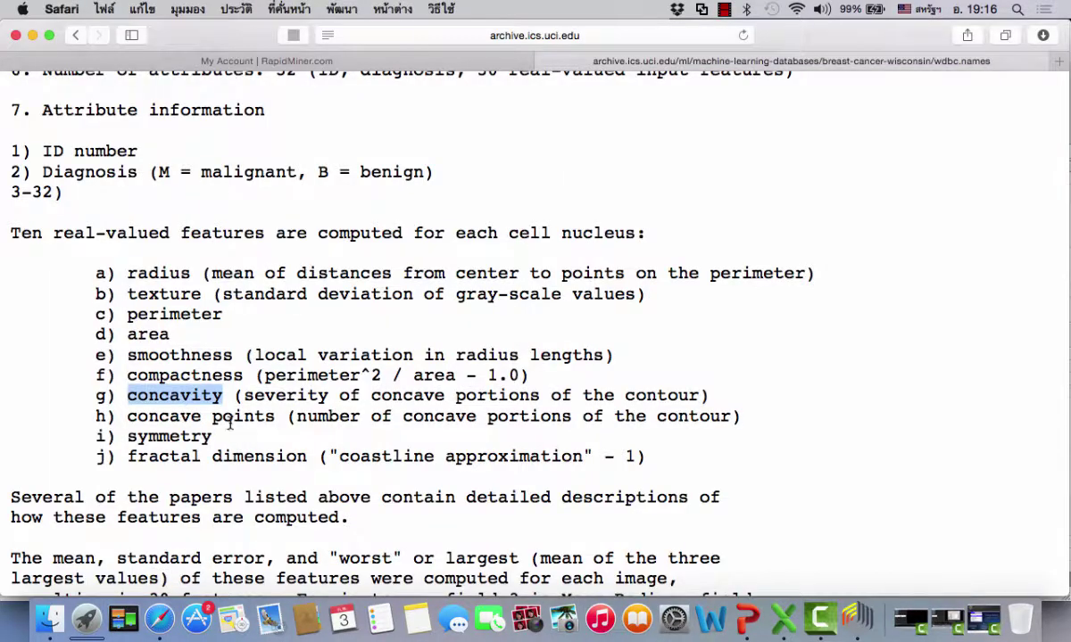
pyautogui.moveTo(278, 418); pyautogui.dragTo(127, 416)
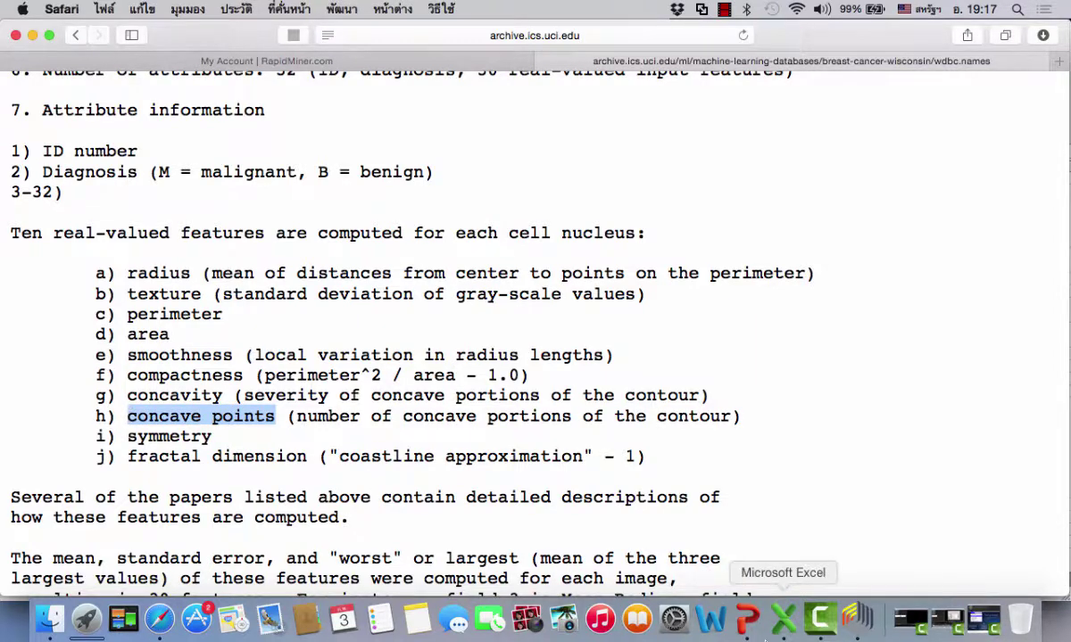
pyautogui.click(782, 618)
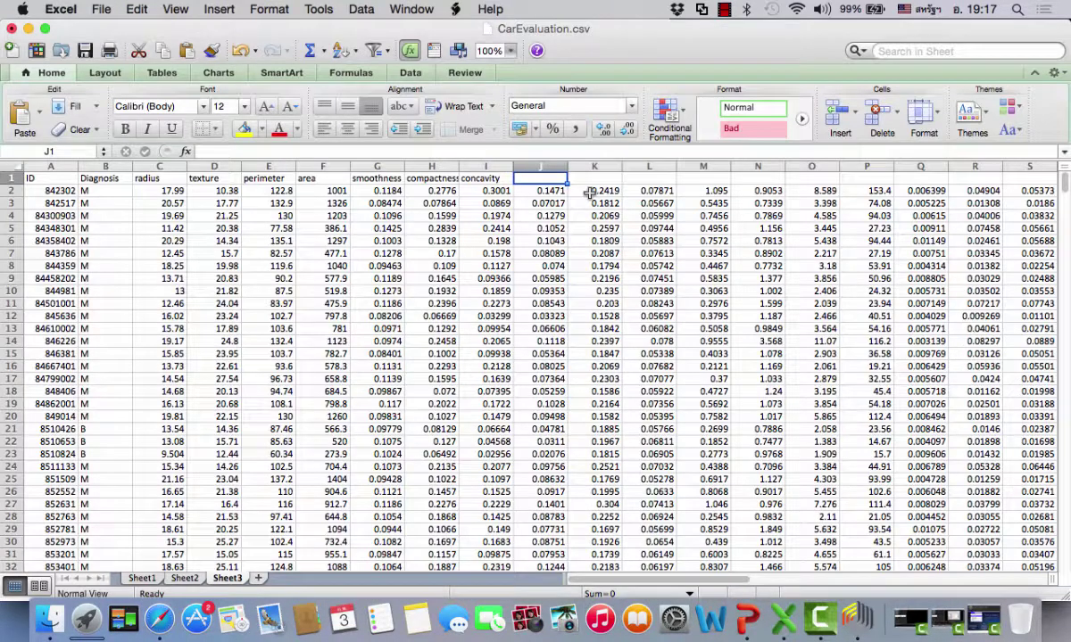
pyautogui.press('cmd+v')
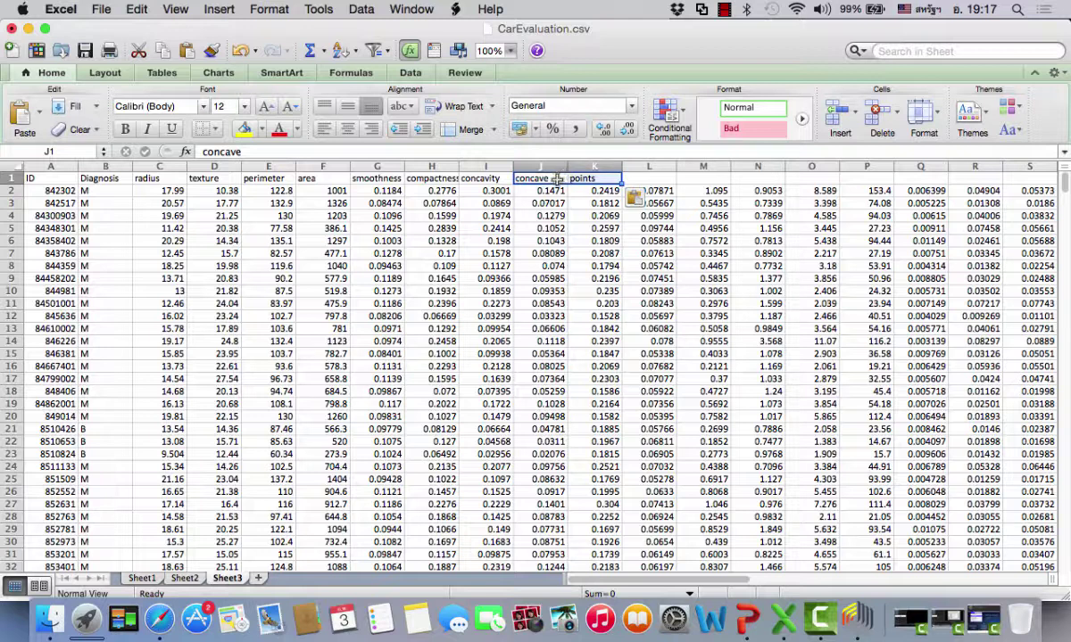
# Step: Change header cell J1 to concave_points and clear the leftover word points from K1
pyautogui.click(527, 174)
pyautogui.click(328, 150)
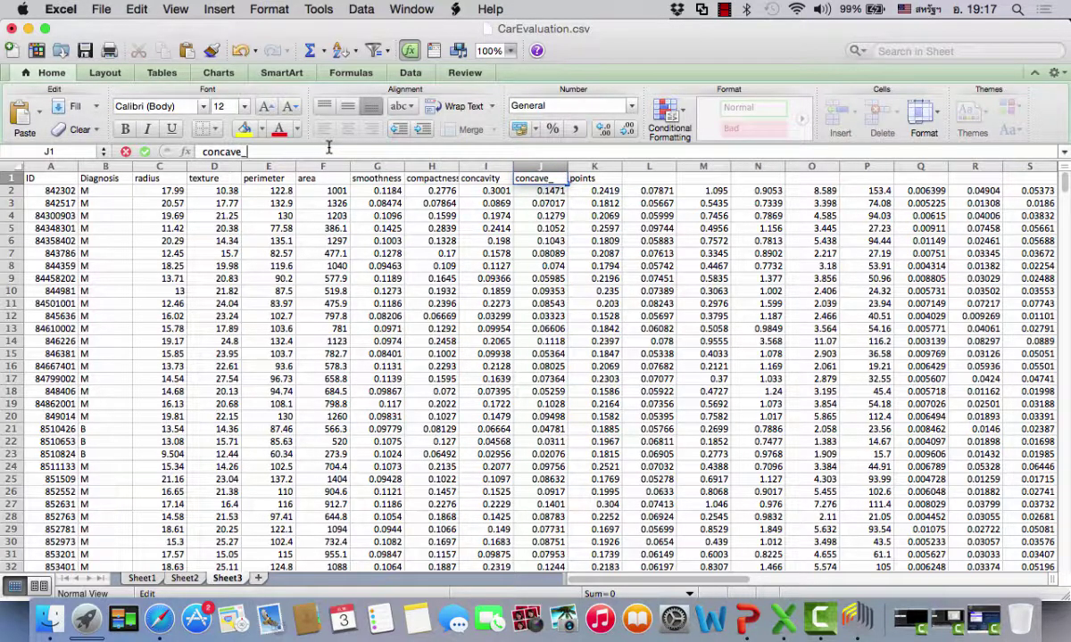
pyautogui.write('_point')
pyautogui.click(593, 182)
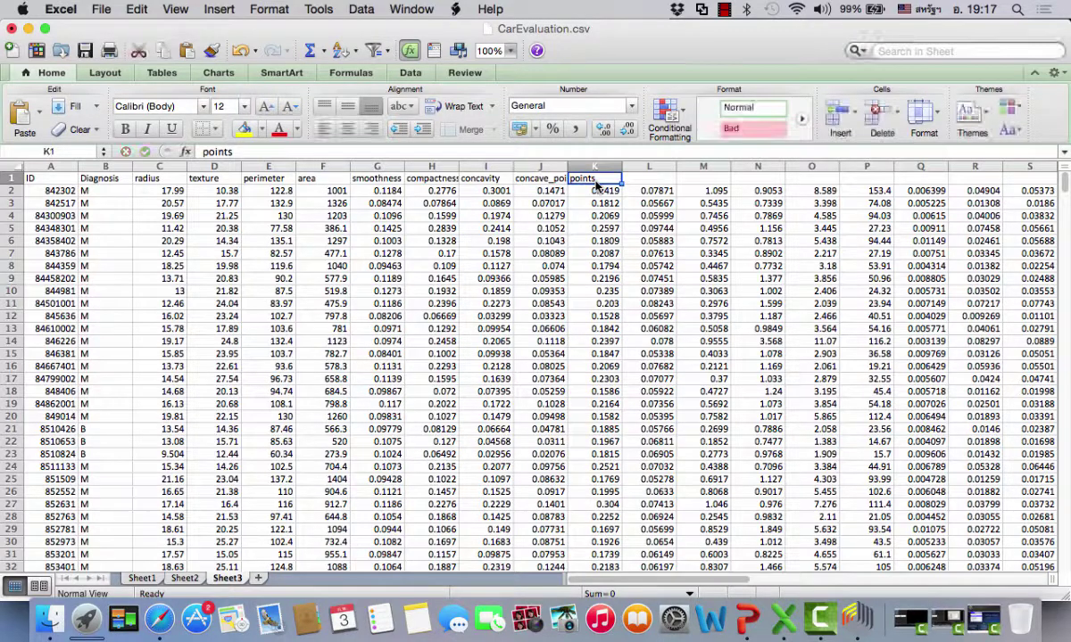
pyautogui.click(554, 179)
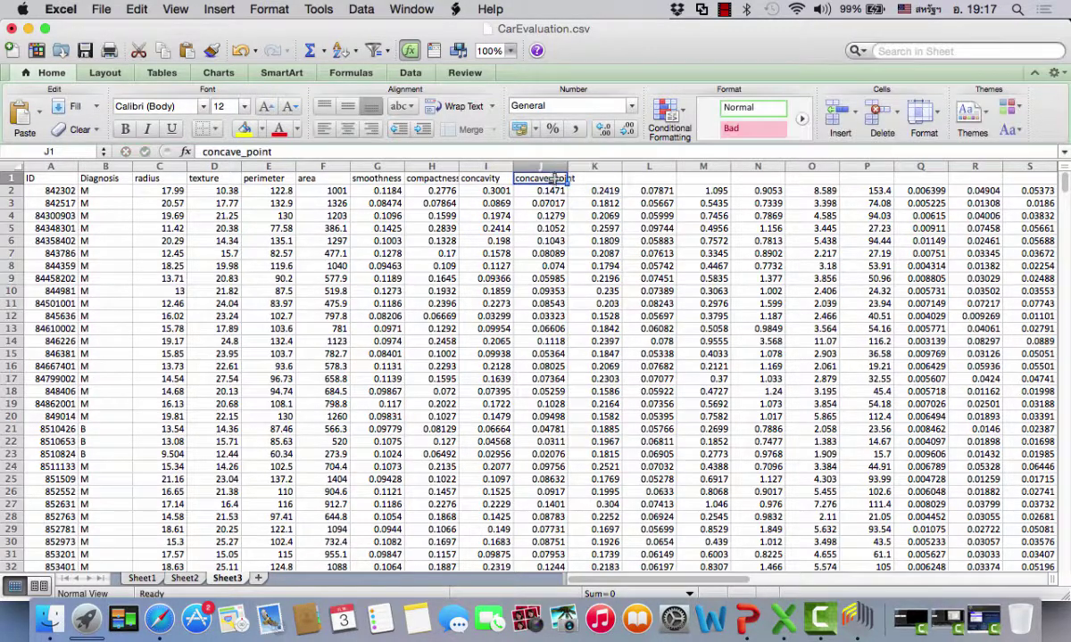
pyautogui.doubleClick(571, 178)
pyautogui.write('s')
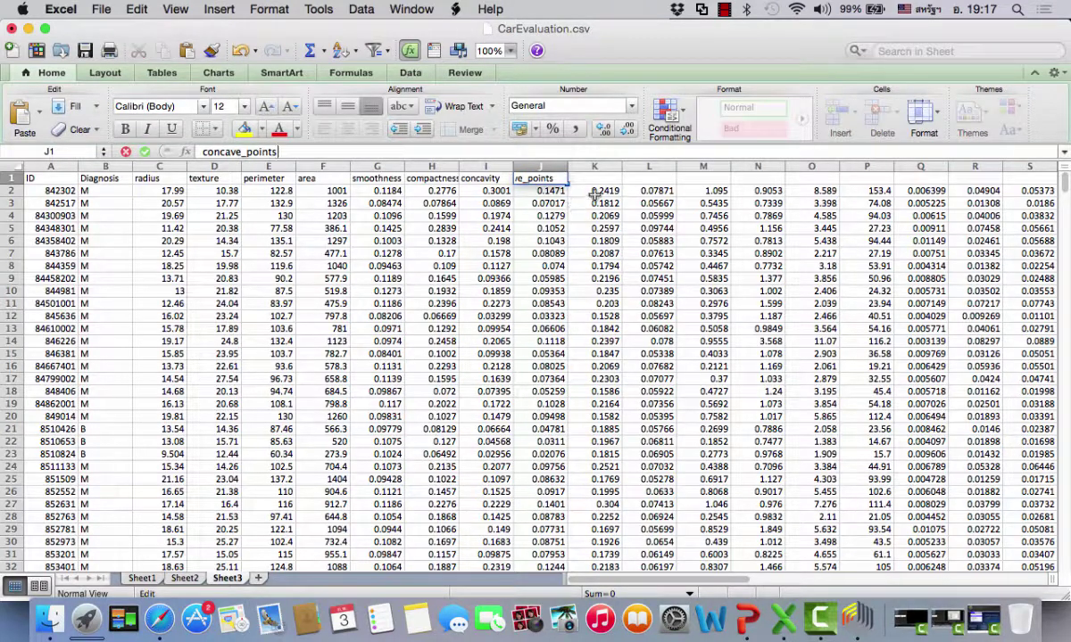
pyautogui.press('Tab')
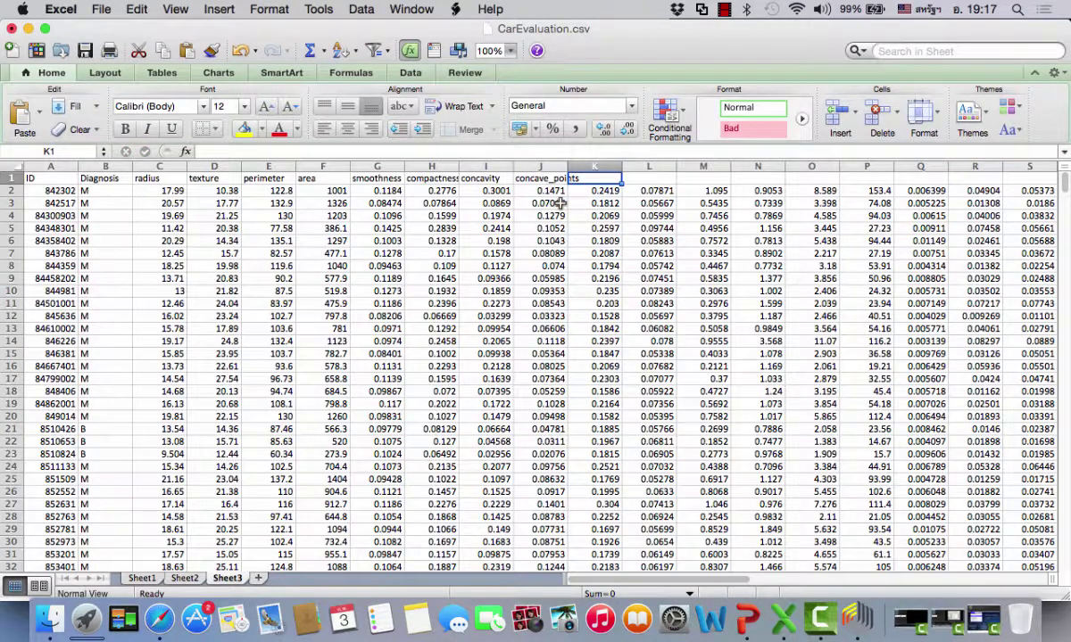
# Step: Copy the feature name symmetry from the Safari description into header cell K1 of the Excel sheet and move on to L1
pyautogui.click(161, 620)
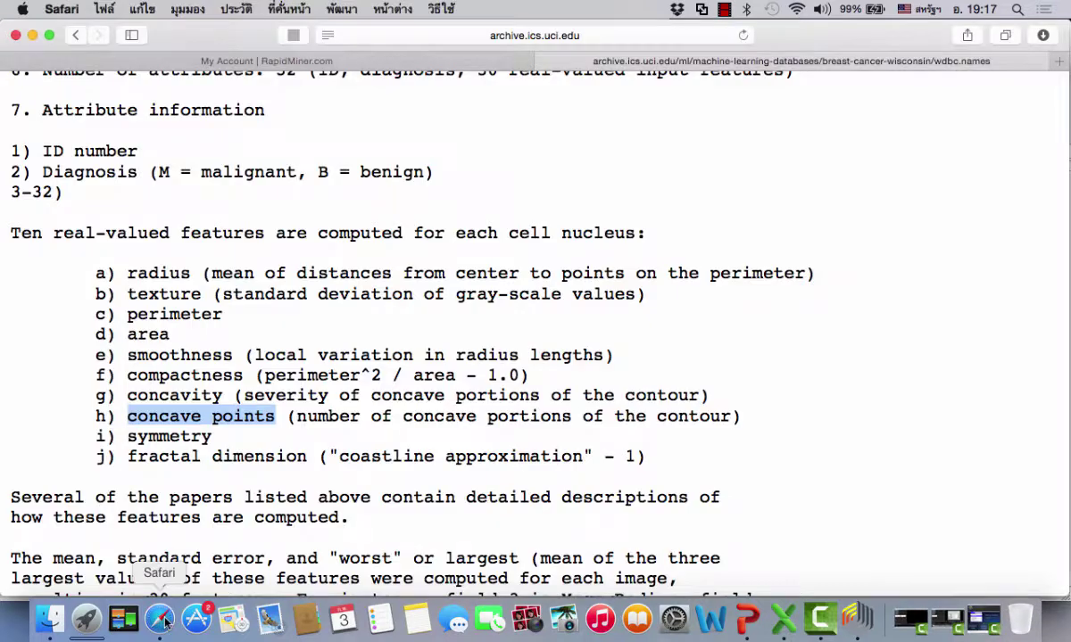
pyautogui.click(214, 436)
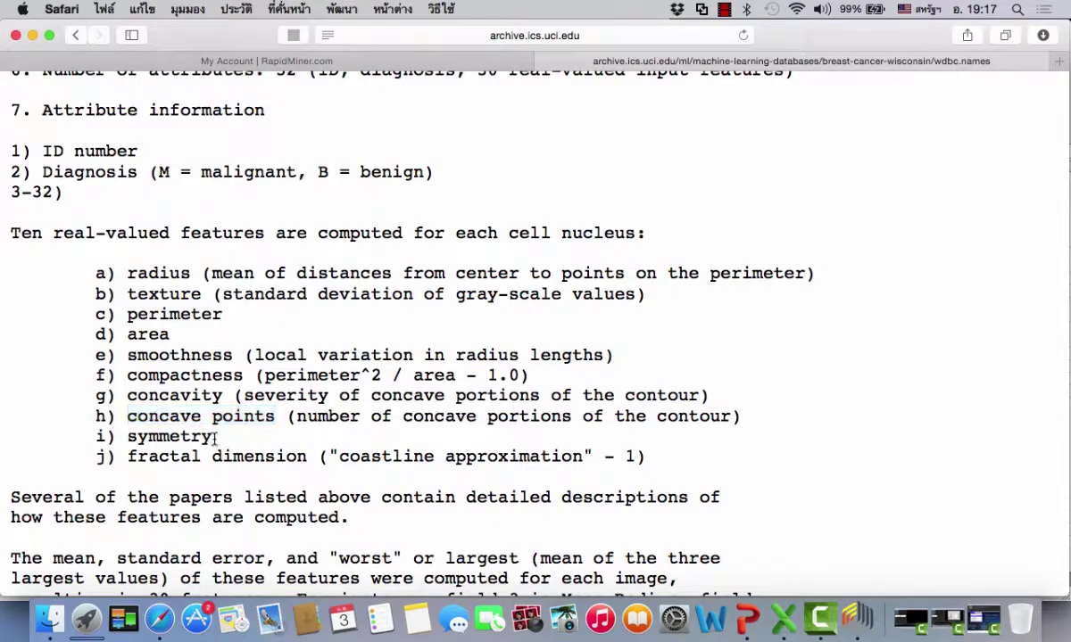
pyautogui.moveTo(215, 436); pyautogui.dragTo(129, 437)
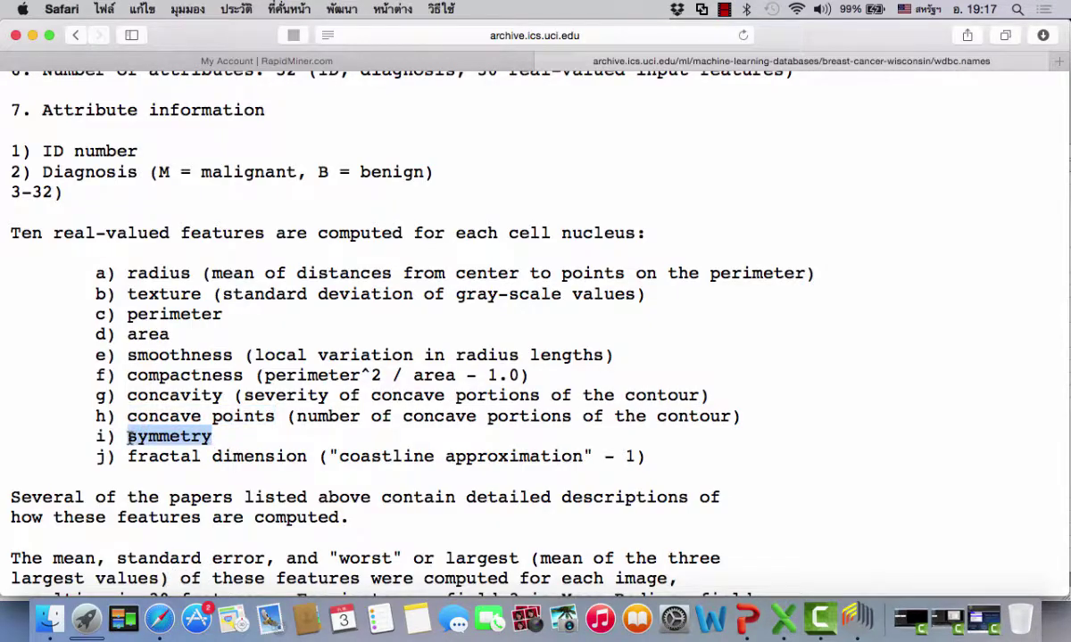
pyautogui.press('super+c')
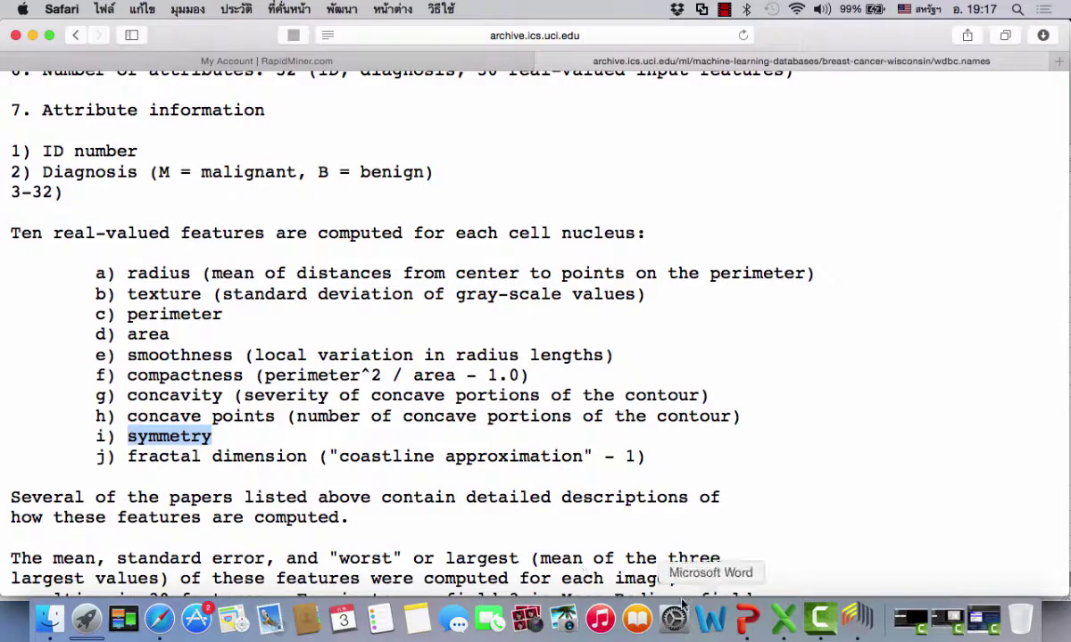
pyautogui.click(782, 618)
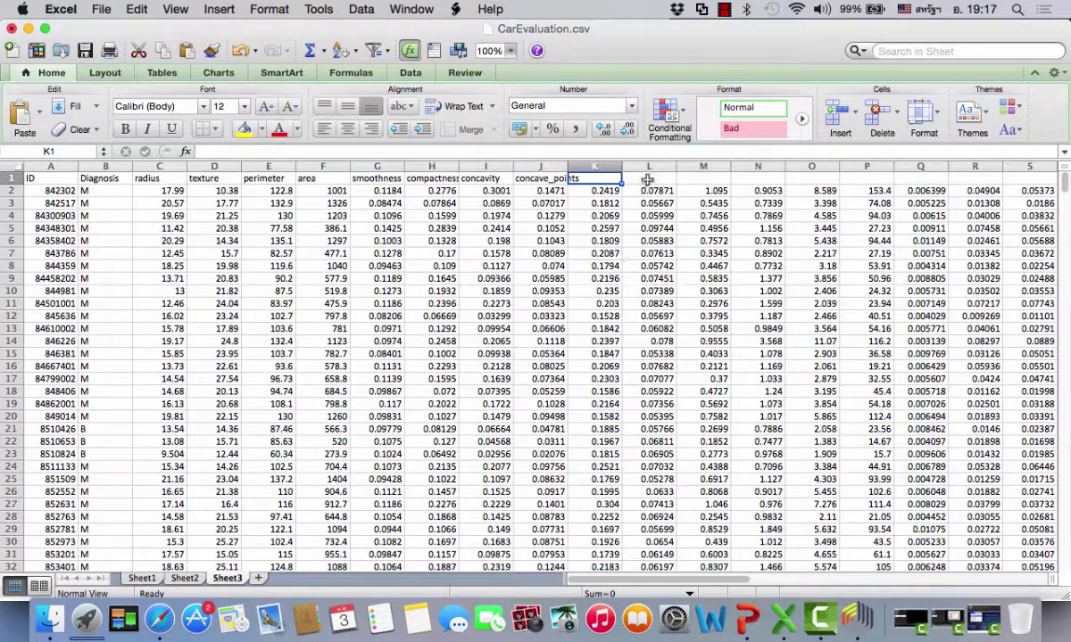
pyautogui.press('super+v')
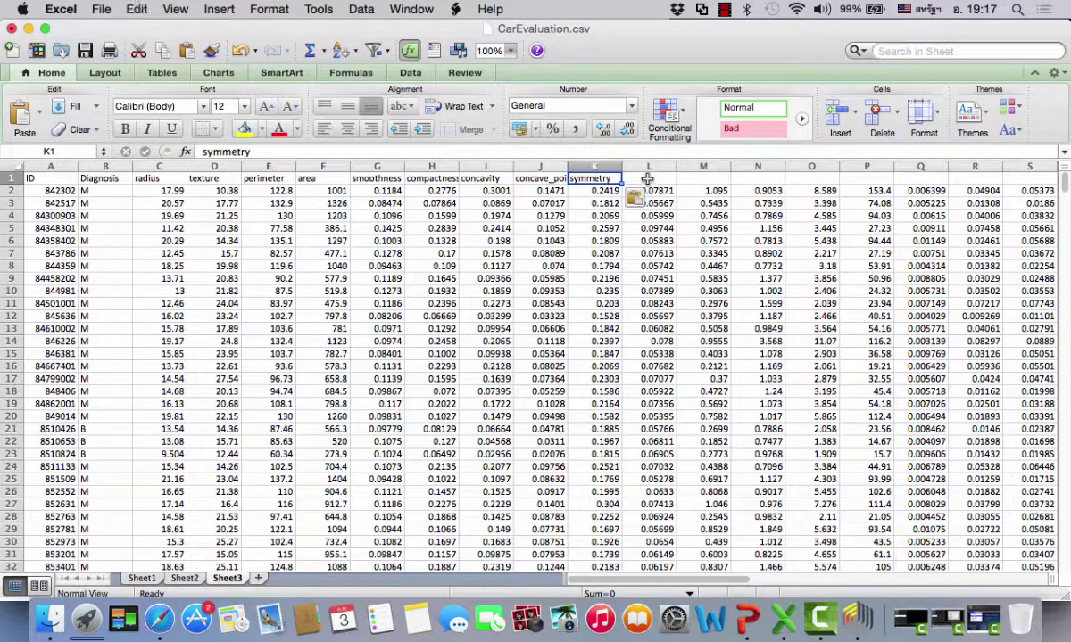
pyautogui.click(647, 178)
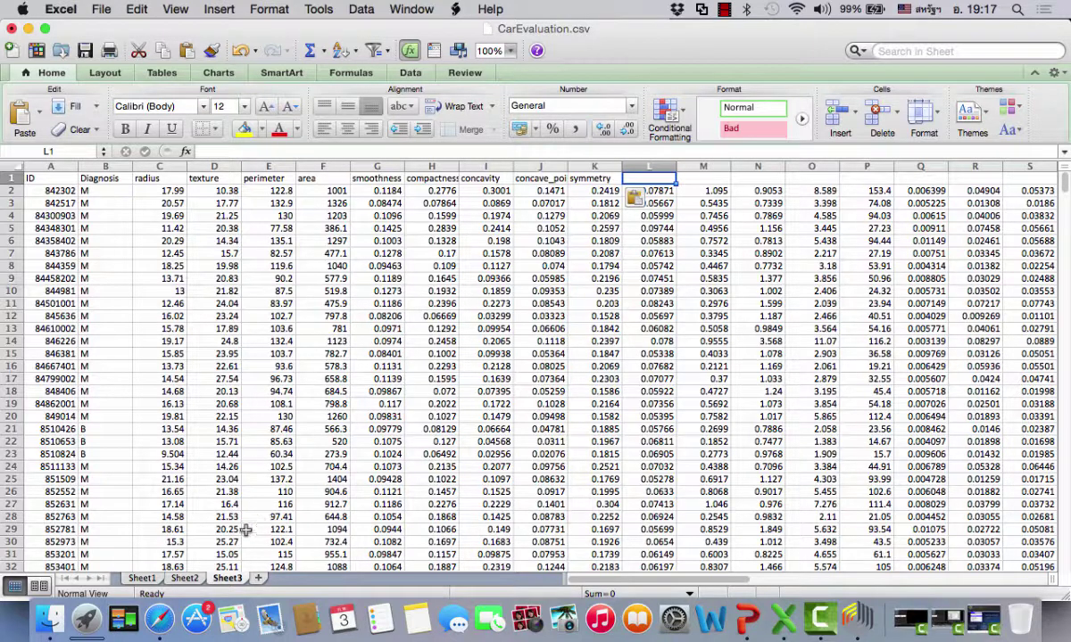
# Step: Copy the feature name fractal dimension from the Safari description and paste it into the Excel sheet starting at header cell L1
pyautogui.click(158, 616)
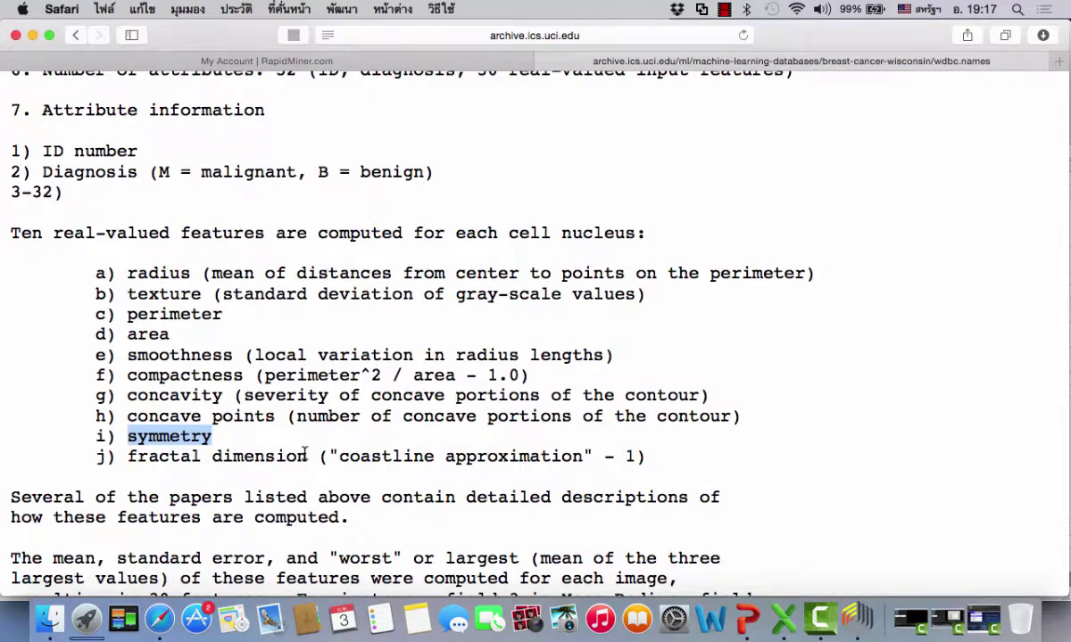
pyautogui.moveTo(307, 456); pyautogui.dragTo(123, 446)
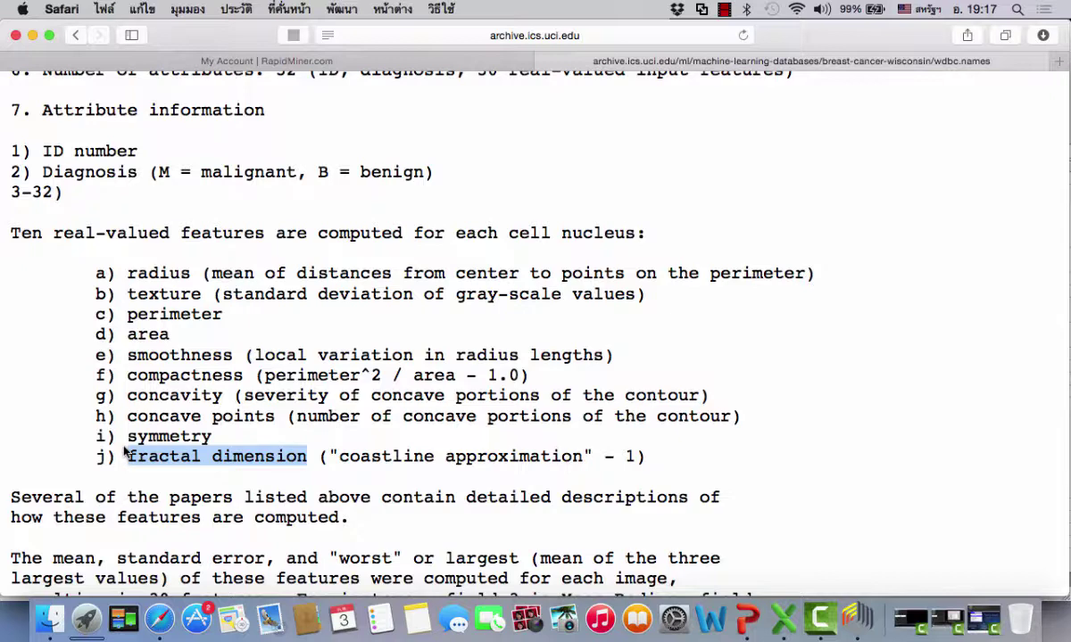
pyautogui.click(783, 617)
pyautogui.press('super+v')
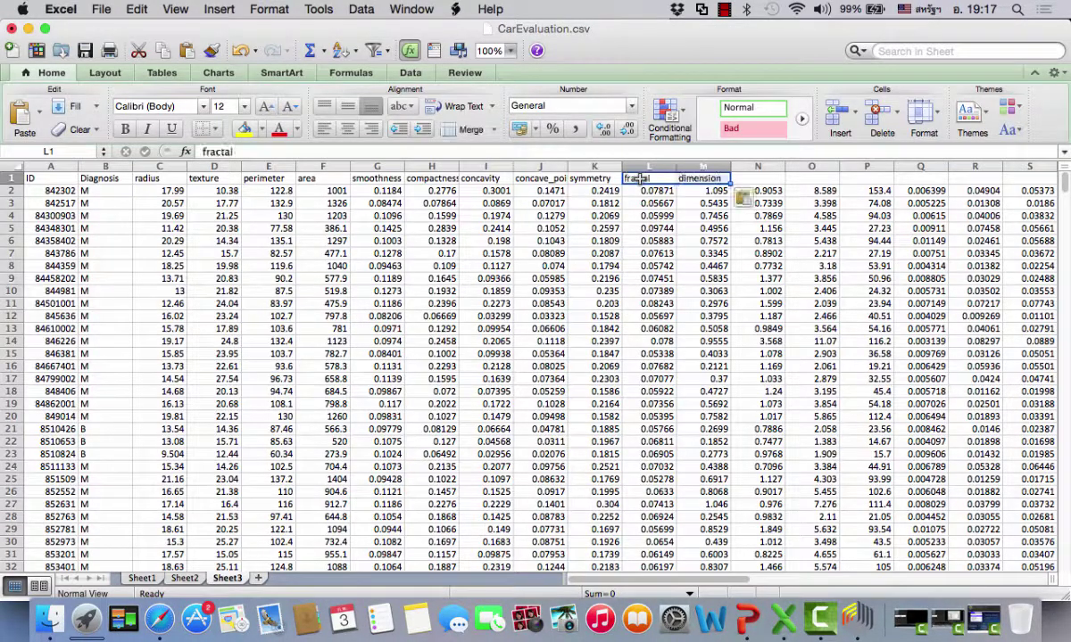
# Step: Change header cell L1 to fractal_dimension and clear the leftover word dimension from M1
pyautogui.click(702, 178)
pyautogui.press('super+c')
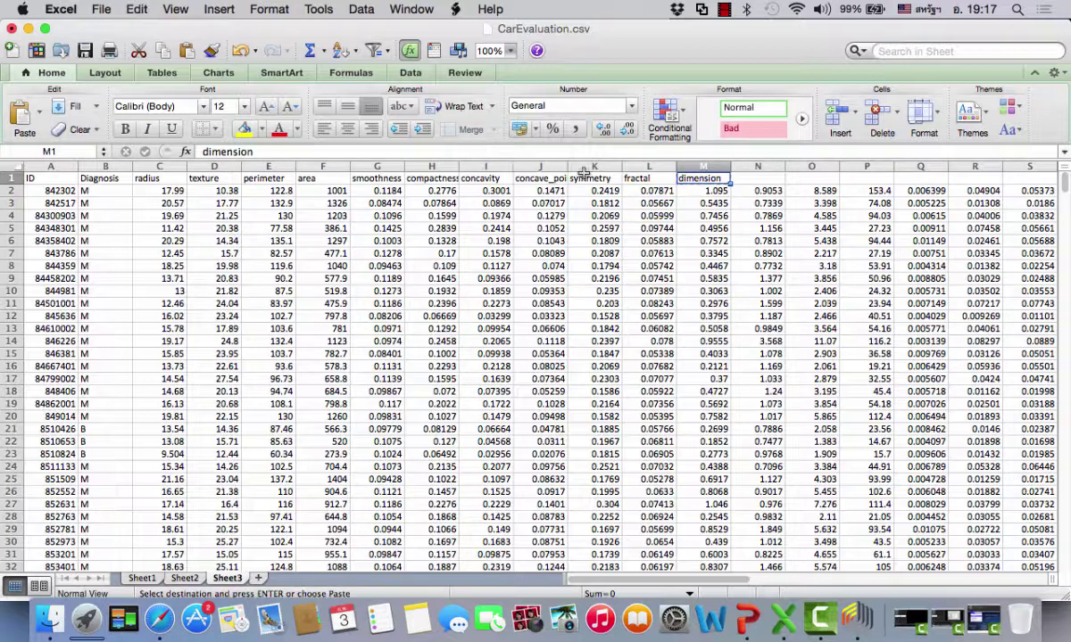
pyautogui.press('BackSpace')
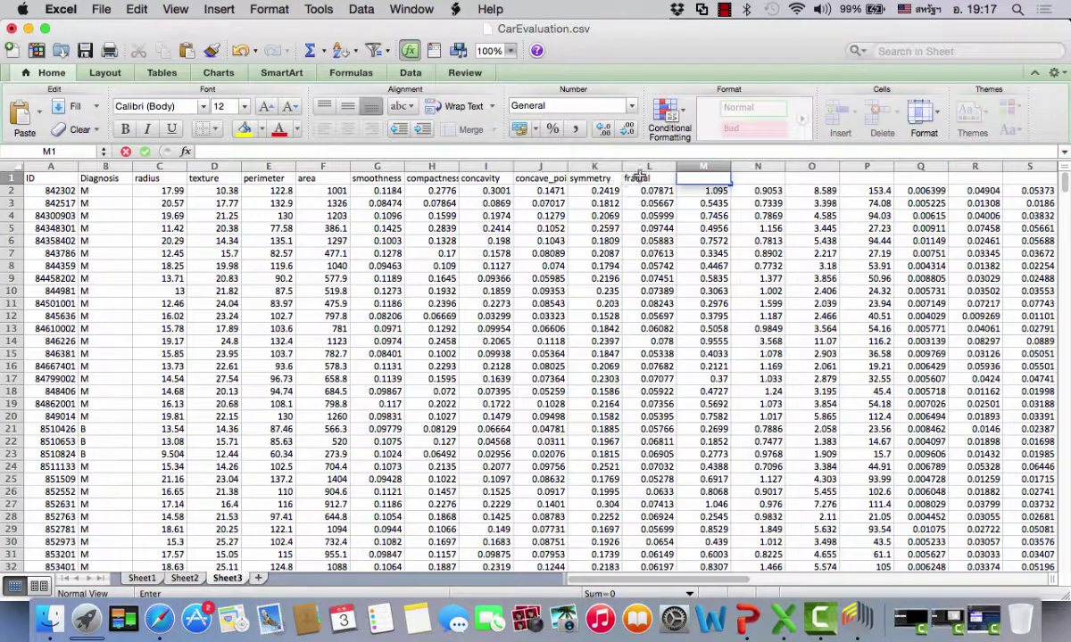
pyautogui.press('Left')
pyautogui.hotkey('ctrl', 'u')
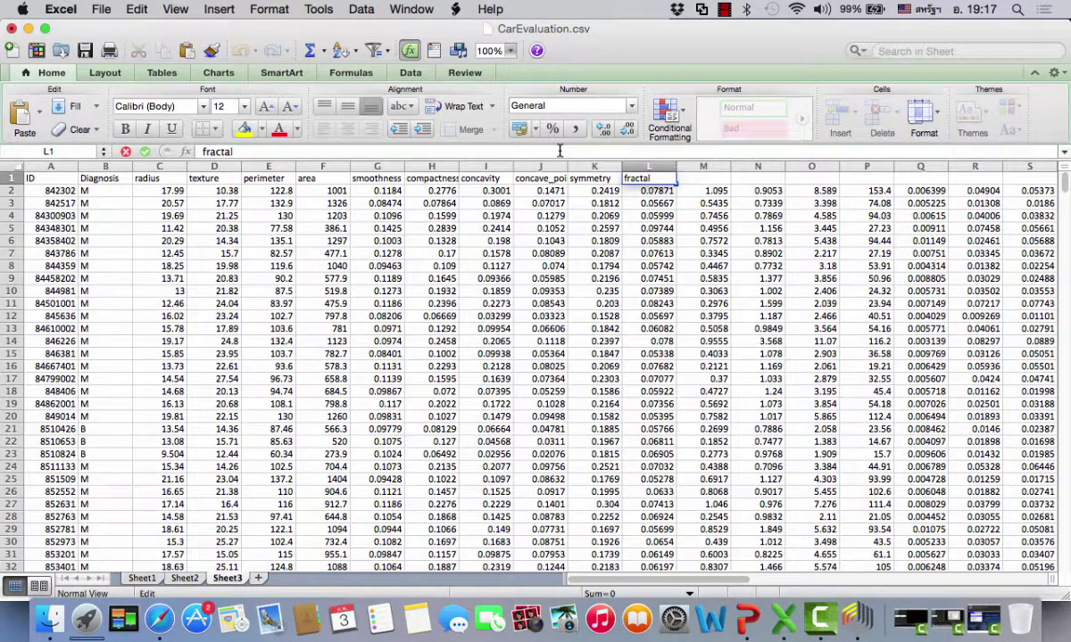
pyautogui.press('super+v')
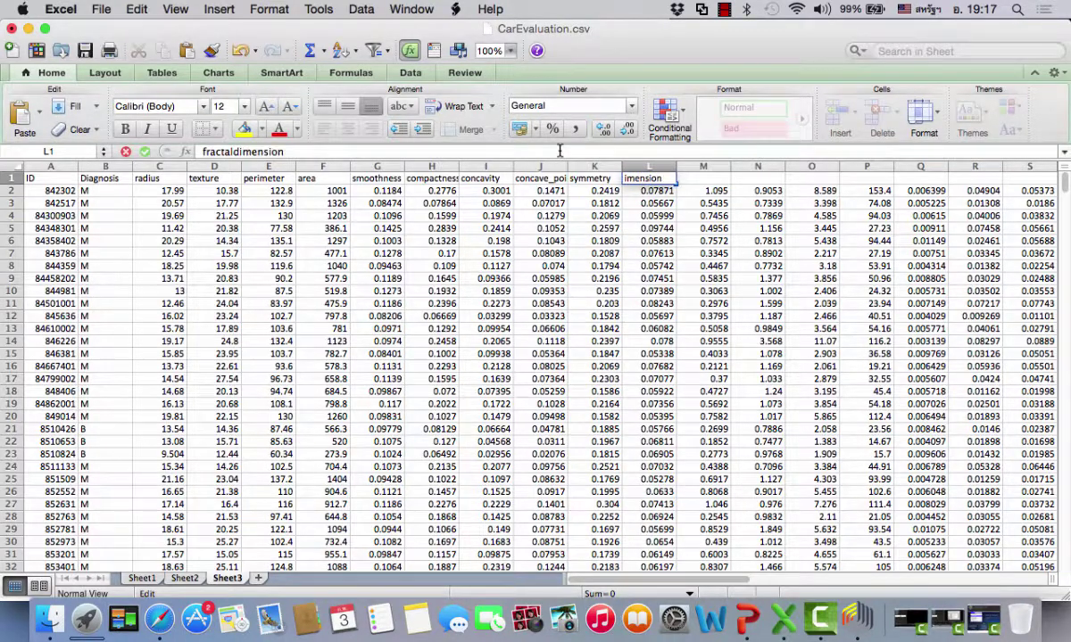
pyautogui.click(235, 153)
pyautogui.write('_')
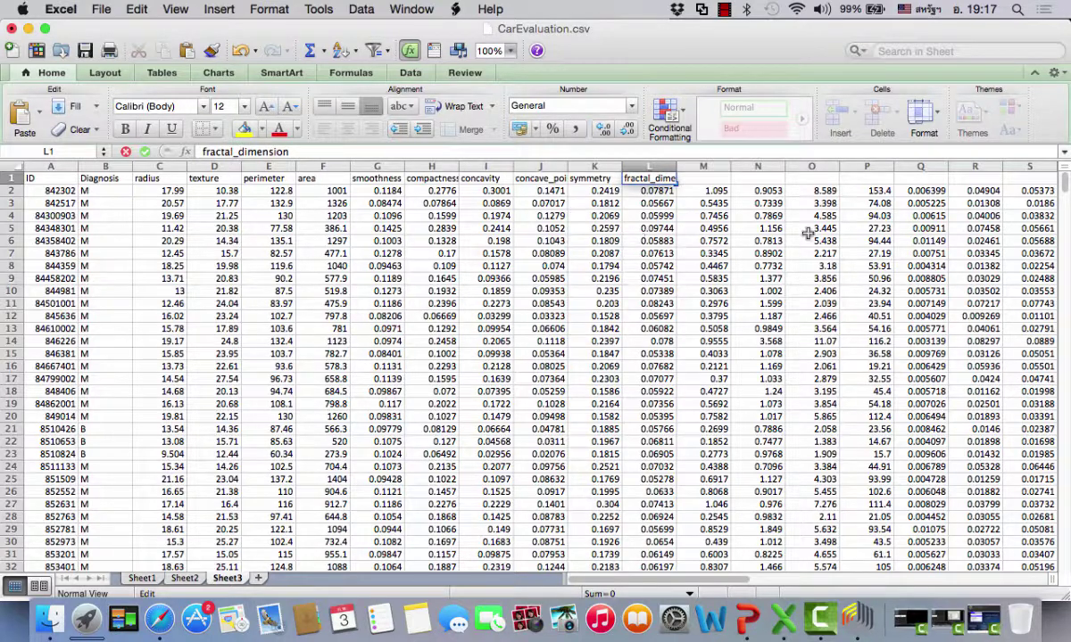
pyautogui.click(706, 182)
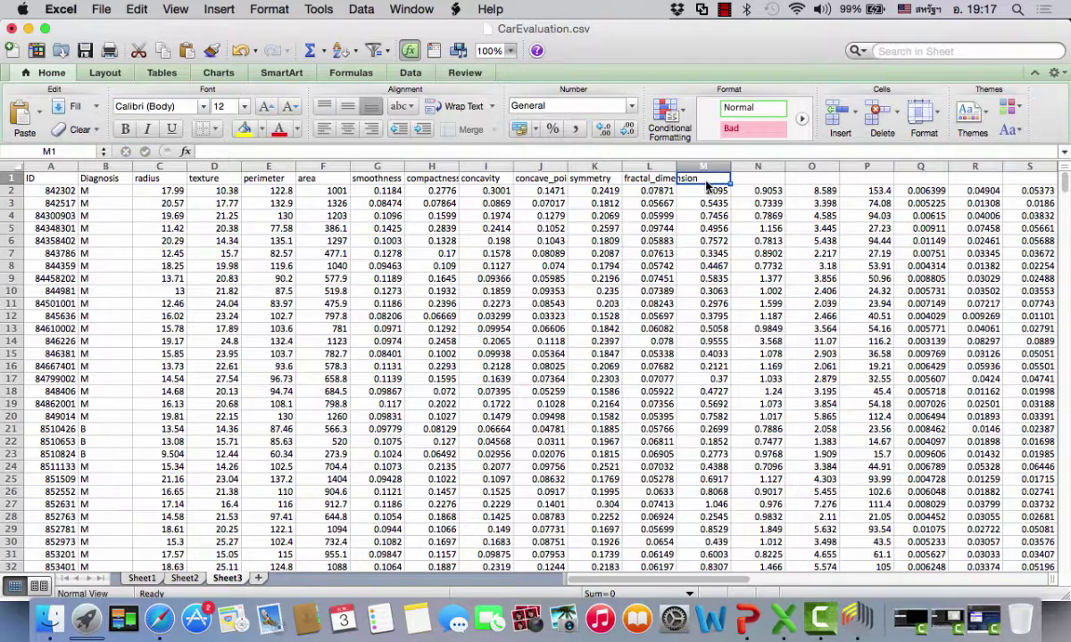
# Step: Switch to the Safari description and read how the mean, standard error and worst values make up the 30 features
pyautogui.click(158, 618)
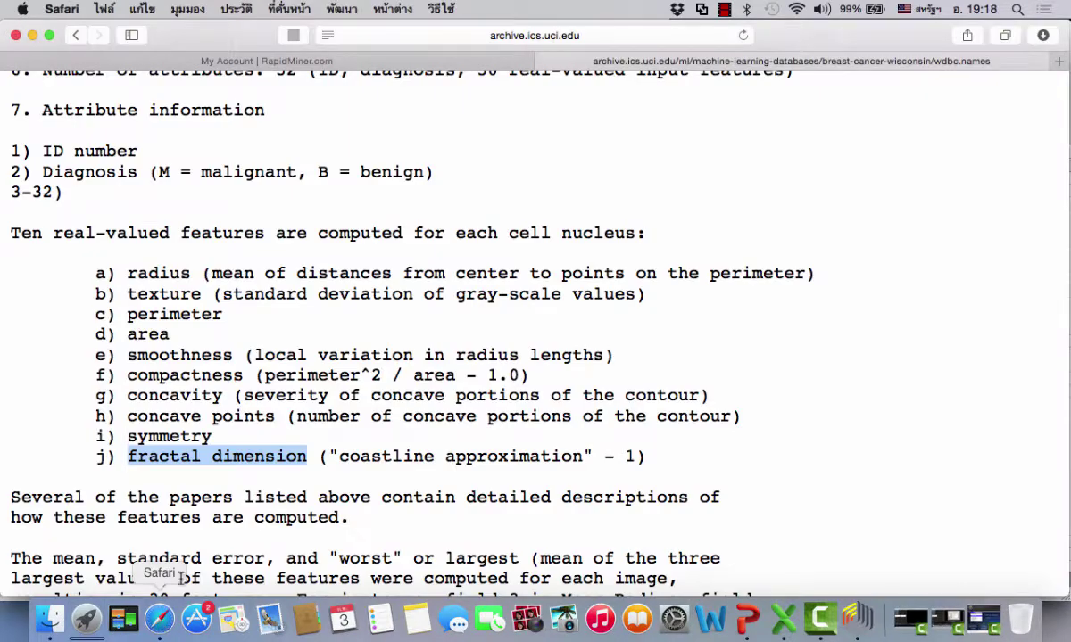
pyautogui.click(433, 520)
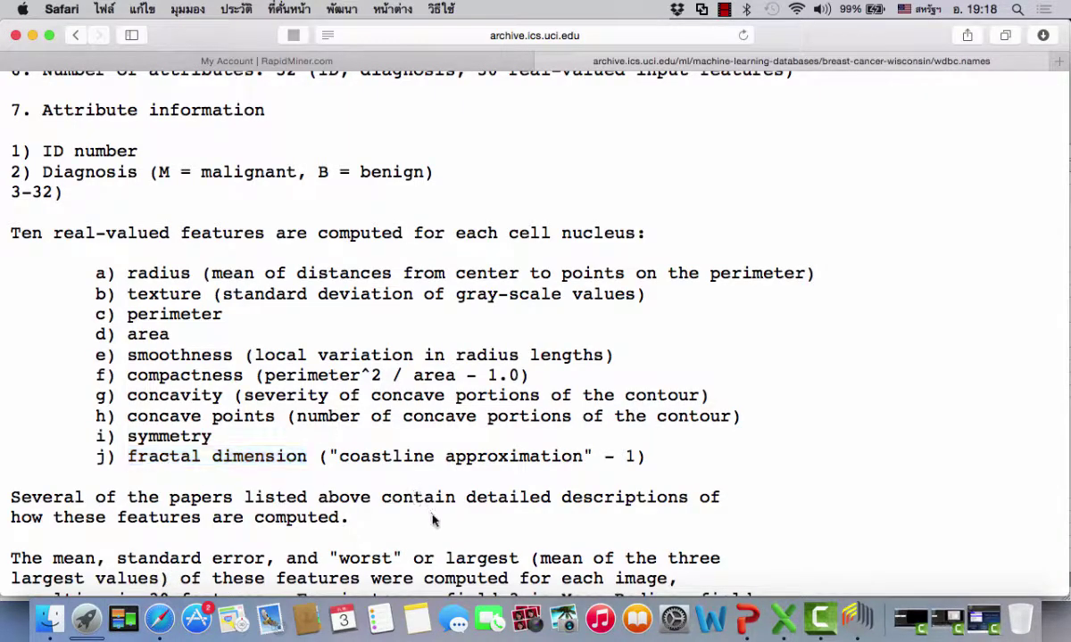
pyautogui.scroll(-5, 433, 520)
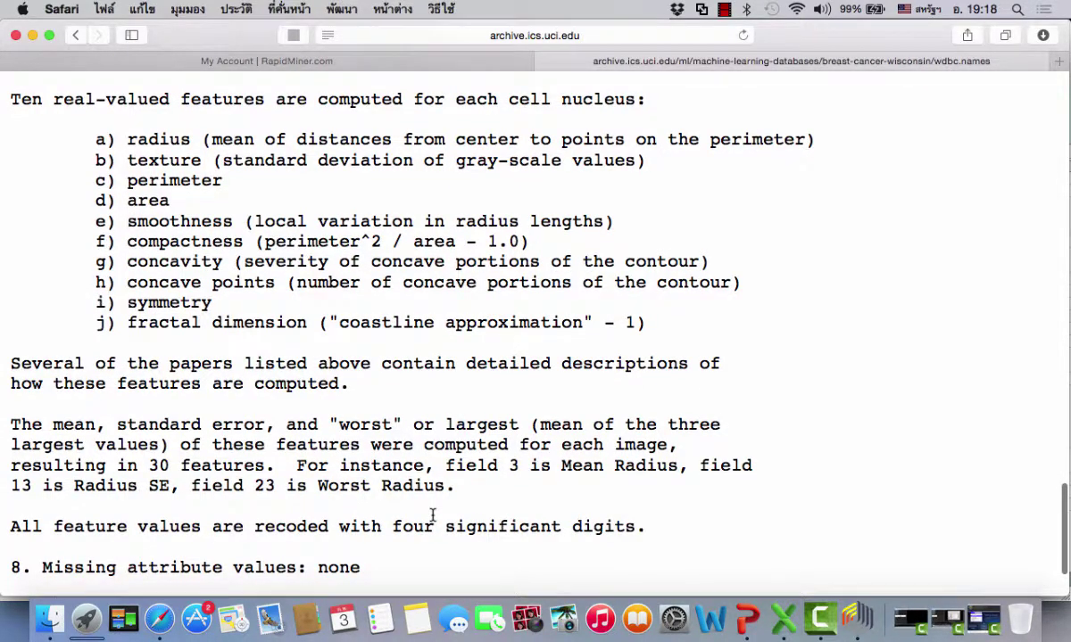
pyautogui.scroll(-2, 433, 516)
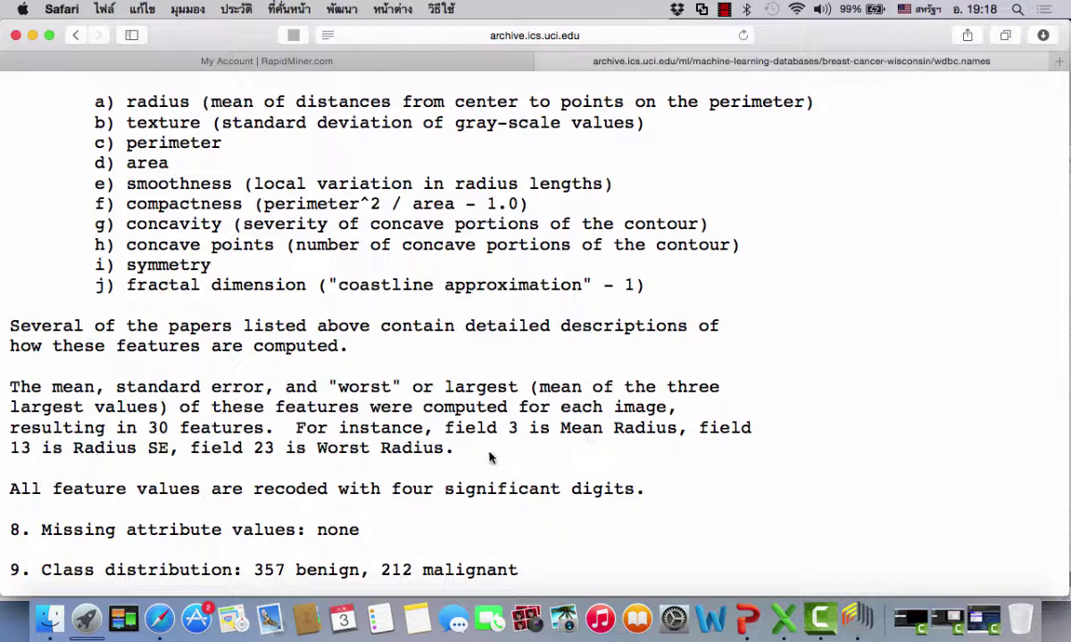
pyautogui.scroll(-1, 489, 458)
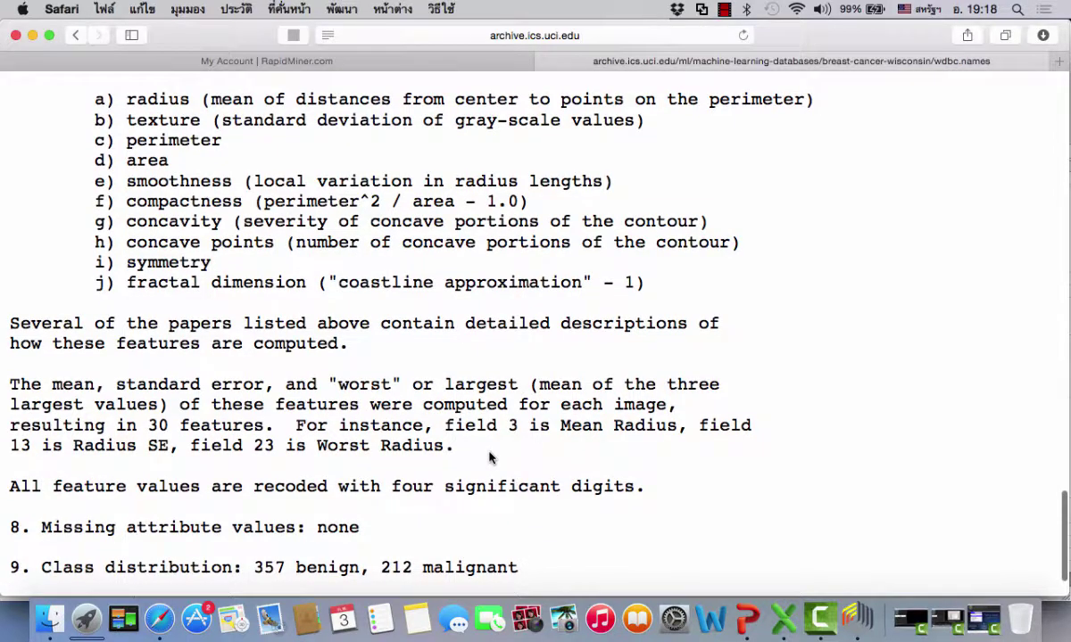
pyautogui.scroll(1, 489, 458)
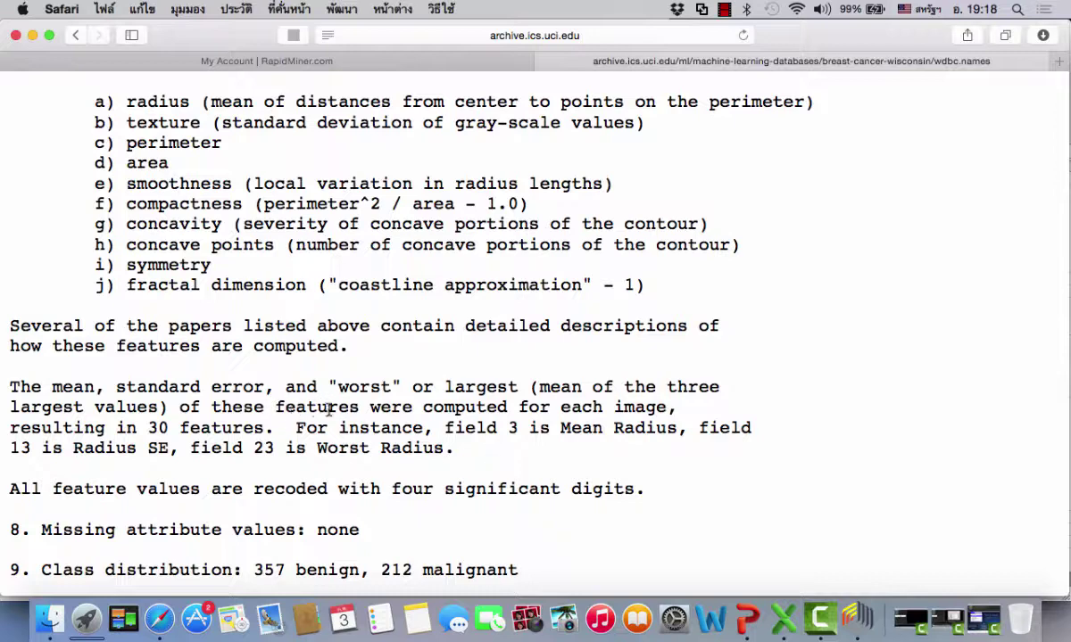
pyautogui.scroll(-2, 493, 426)
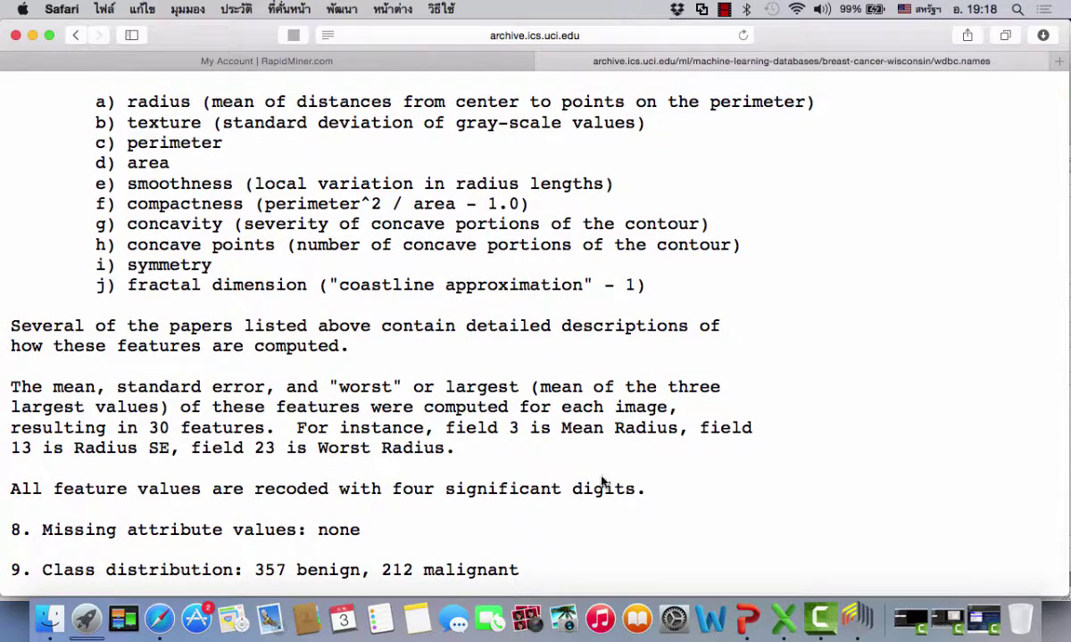
# Step: Return to the Excel sheet and examine the columns without headers from M through AF
pyautogui.click(782, 619)
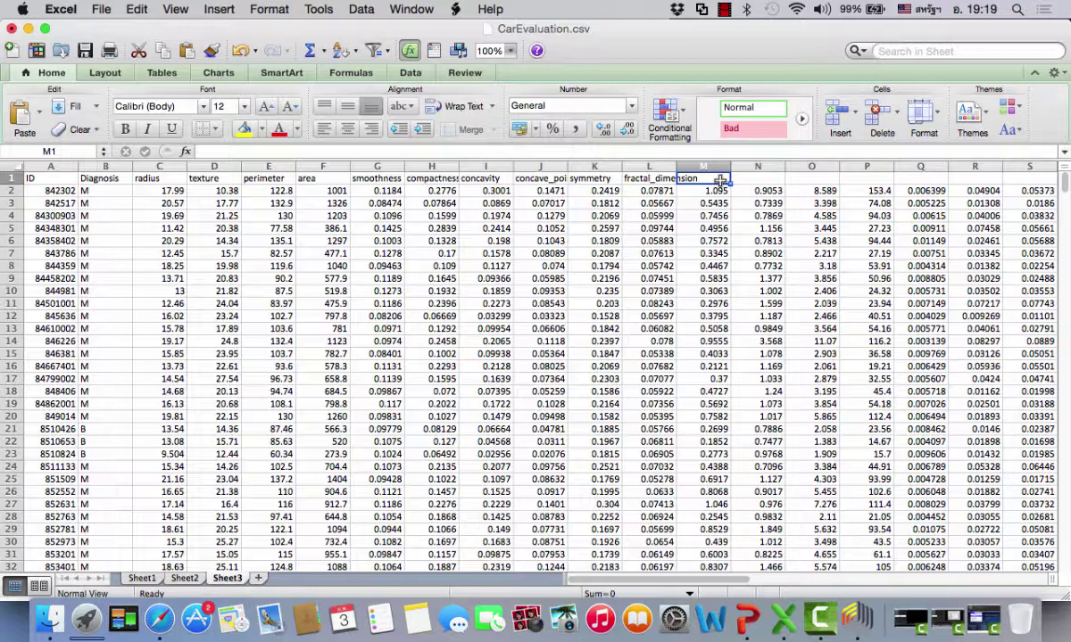
pyautogui.press('Right')
pyautogui.press('Right')
pyautogui.press('Right')
pyautogui.press('Right')
pyautogui.press('Right')
pyautogui.press('Right')
pyautogui.press('Right')
pyautogui.press('Right')
pyautogui.press('Right')
pyautogui.press('Right')
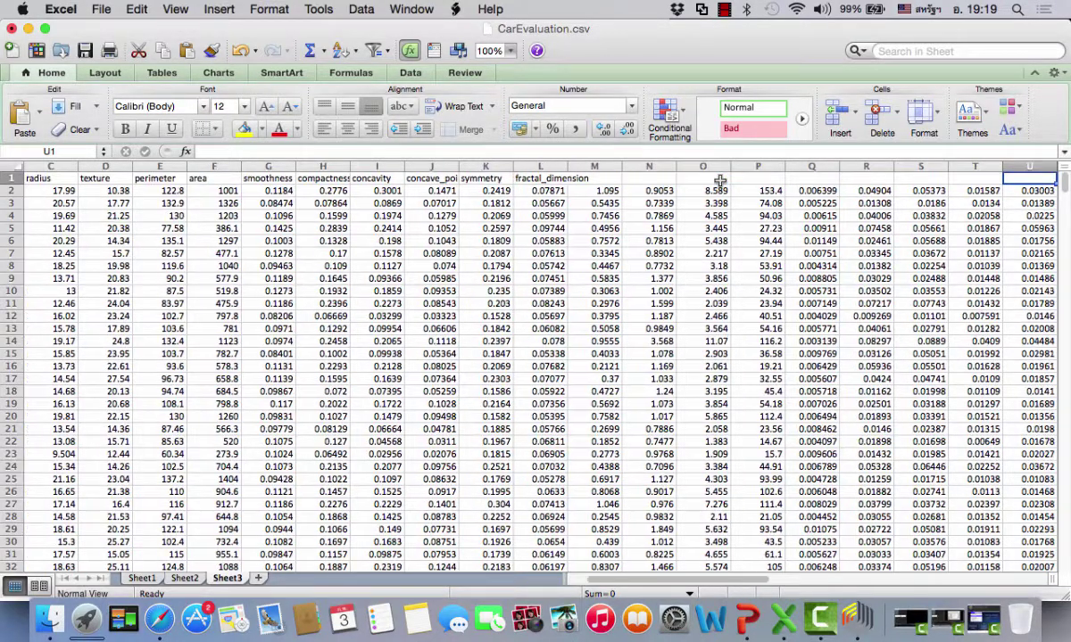
pyautogui.press('Right')
pyautogui.press('Right')
pyautogui.press('Right')
pyautogui.press('Right')
pyautogui.press('Right')
pyautogui.press('Right')
pyautogui.press('Right')
pyautogui.press('Right')
pyautogui.press('Right')
pyautogui.press('Right')
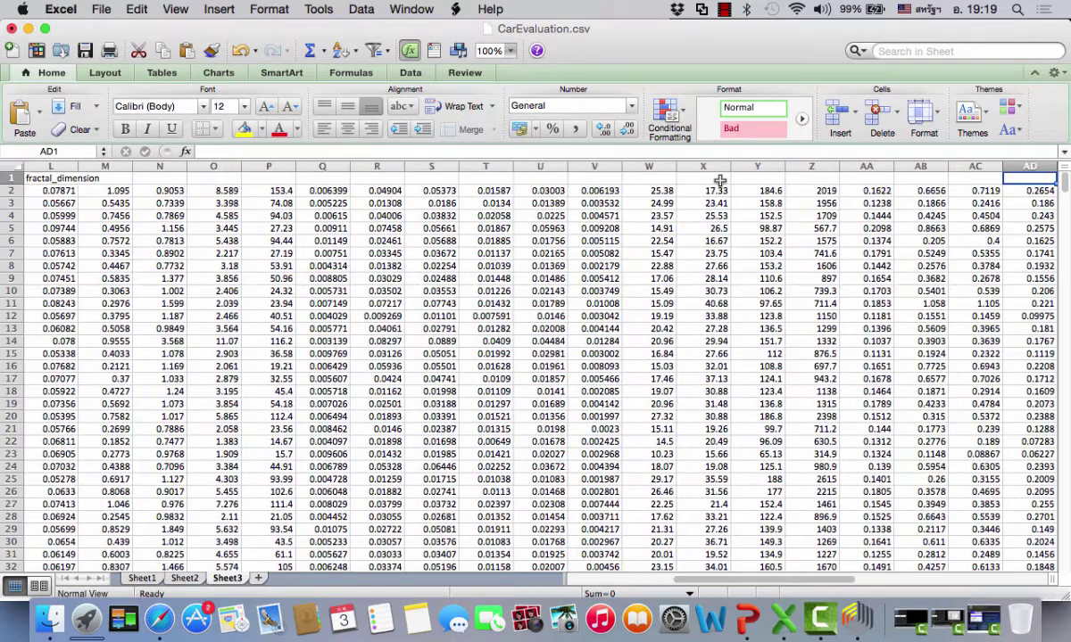
pyautogui.press('Left')
pyautogui.press('Left')
pyautogui.press('Left')
pyautogui.press('Left')
pyautogui.press('Left')
pyautogui.press('Left')
pyautogui.press('Left')
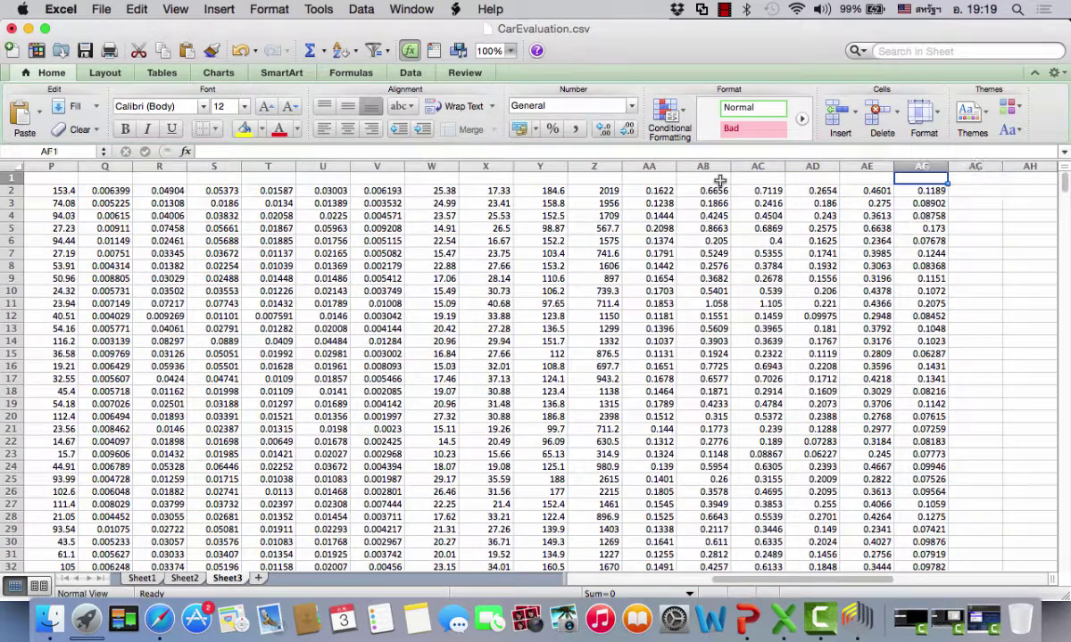
pyautogui.press('Left')
pyautogui.press('Left')
pyautogui.press('Left')
pyautogui.press('Left')
pyautogui.press('Left')
pyautogui.press('Left')
pyautogui.press('Left')
pyautogui.press('Left')
pyautogui.press('Left')
pyautogui.press('Left')
pyautogui.press('Left')
pyautogui.press('Left')
pyautogui.press('Left')
pyautogui.press('Left')
pyautogui.press('Left')
pyautogui.press('Left')
pyautogui.press('Left')
pyautogui.press('Left')
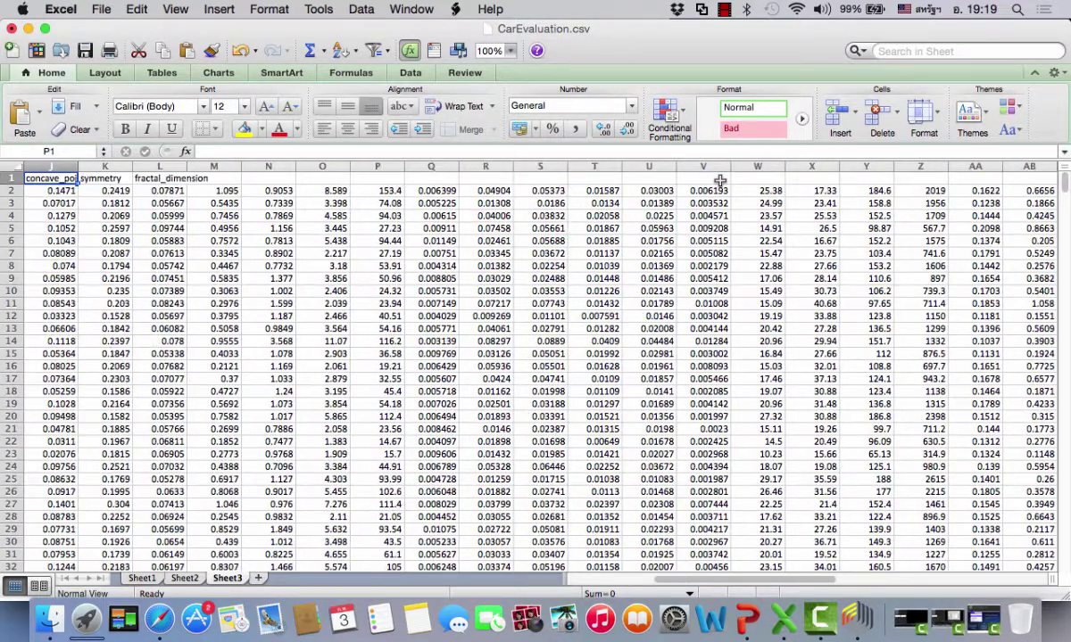
# Step: Clear all contents and formatting from columns M through AF
pyautogui.click(324, 166)
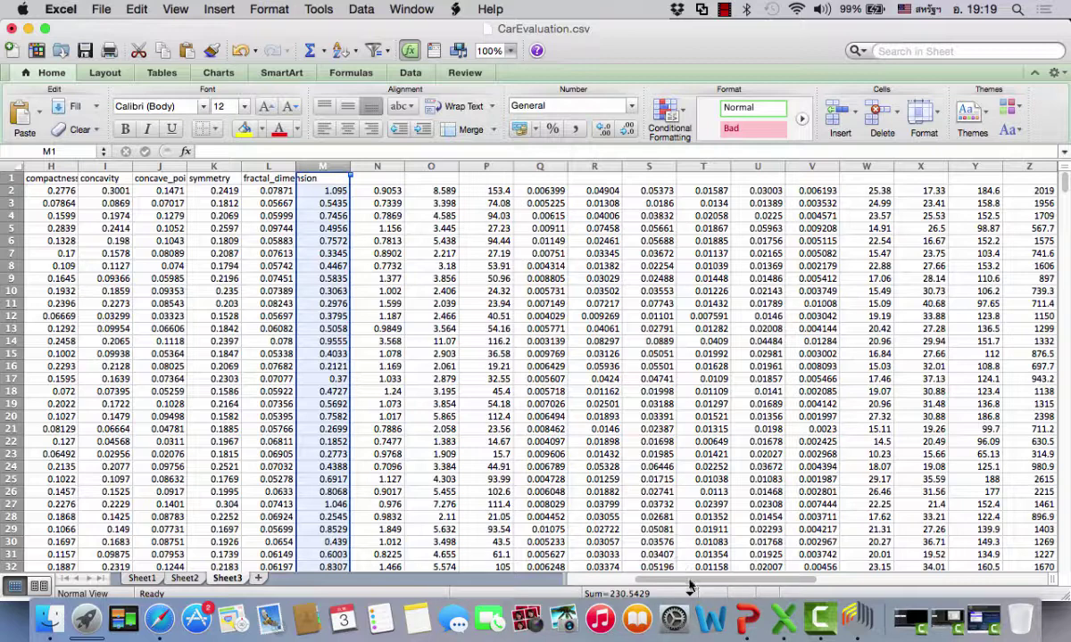
pyautogui.moveTo(691, 580); pyautogui.dragTo(1015, 596)
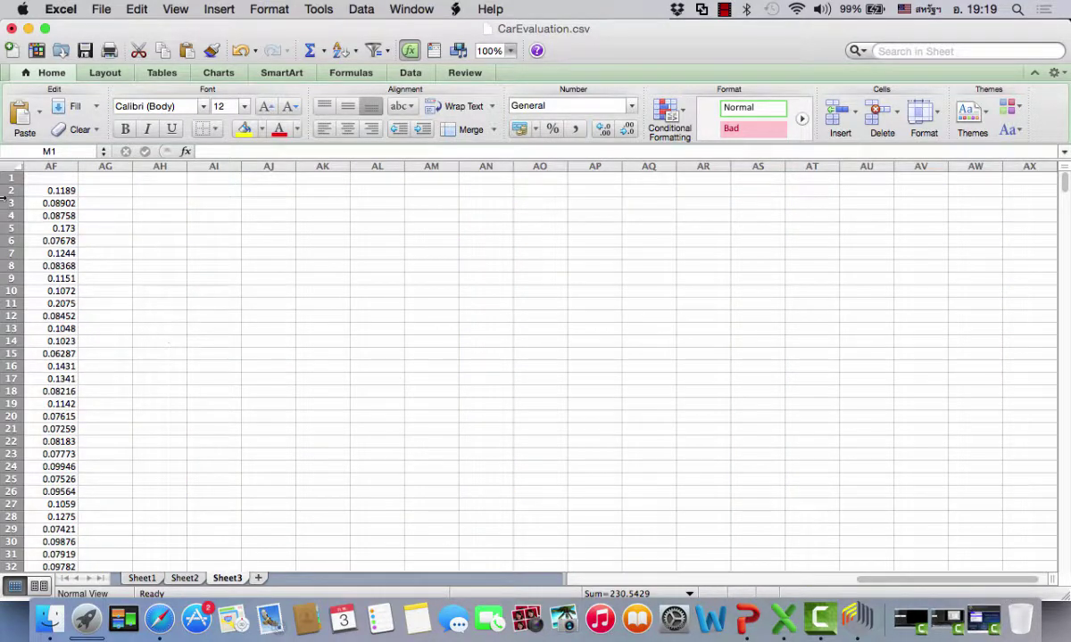
pyautogui.click(59, 166)
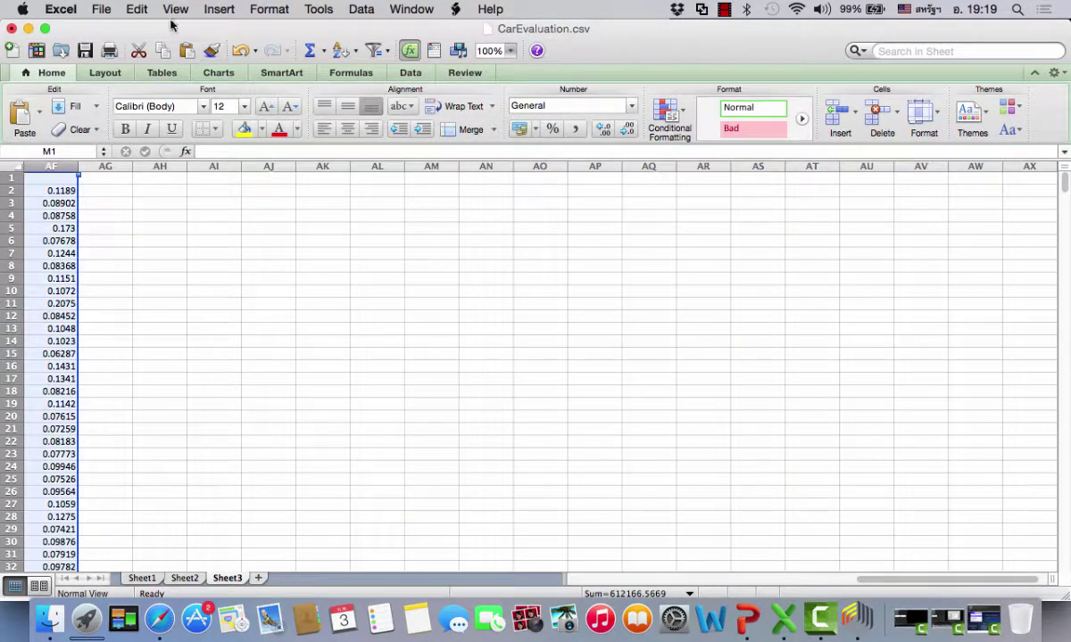
pyautogui.click(141, 9)
pyautogui.moveTo(199, 192)
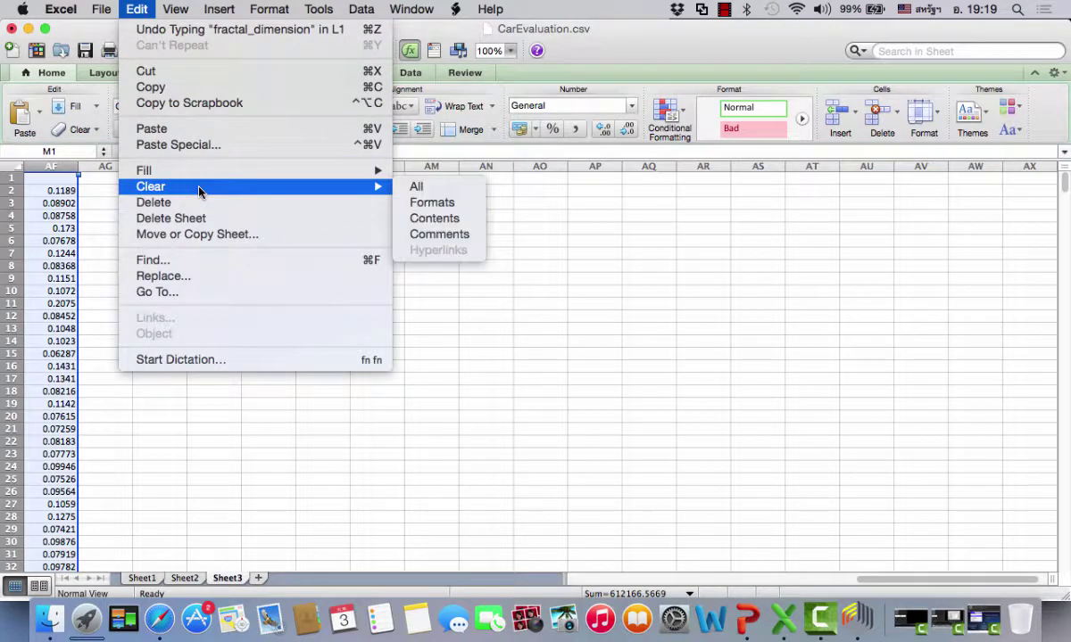
pyautogui.click(416, 187)
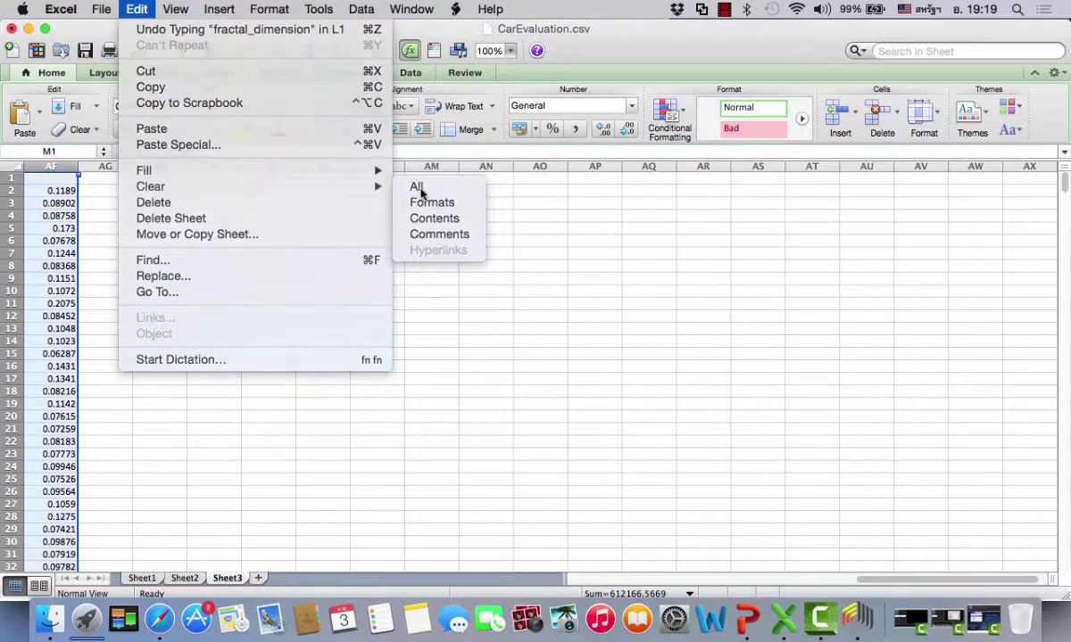
pyautogui.click(591, 349)
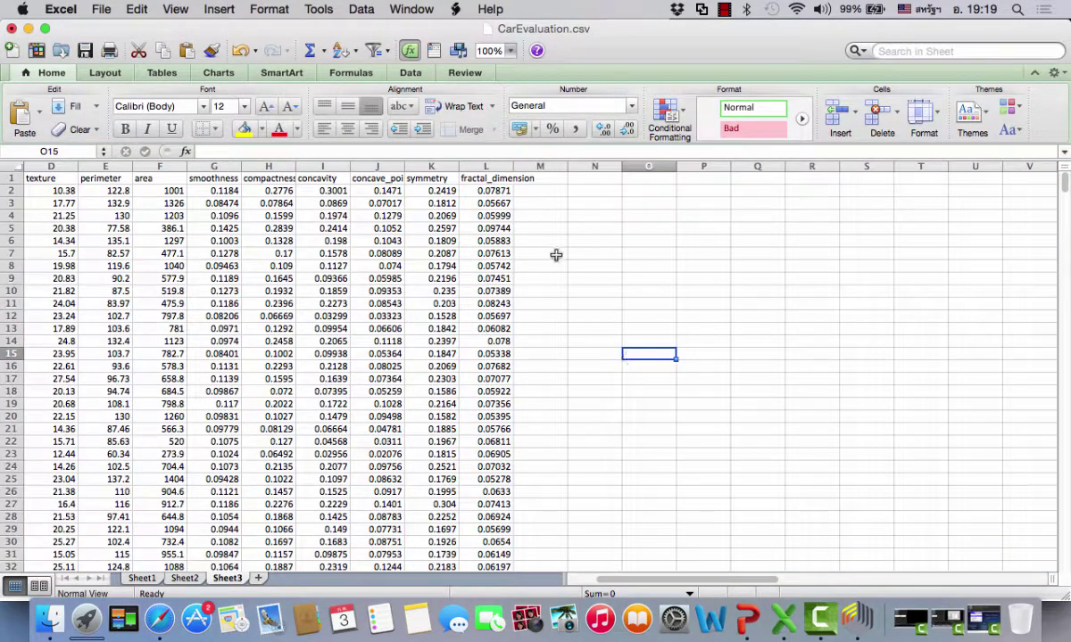
# Step: Review the header names in row 1 from ID through fractal_dimension
pyautogui.click(167, 178)
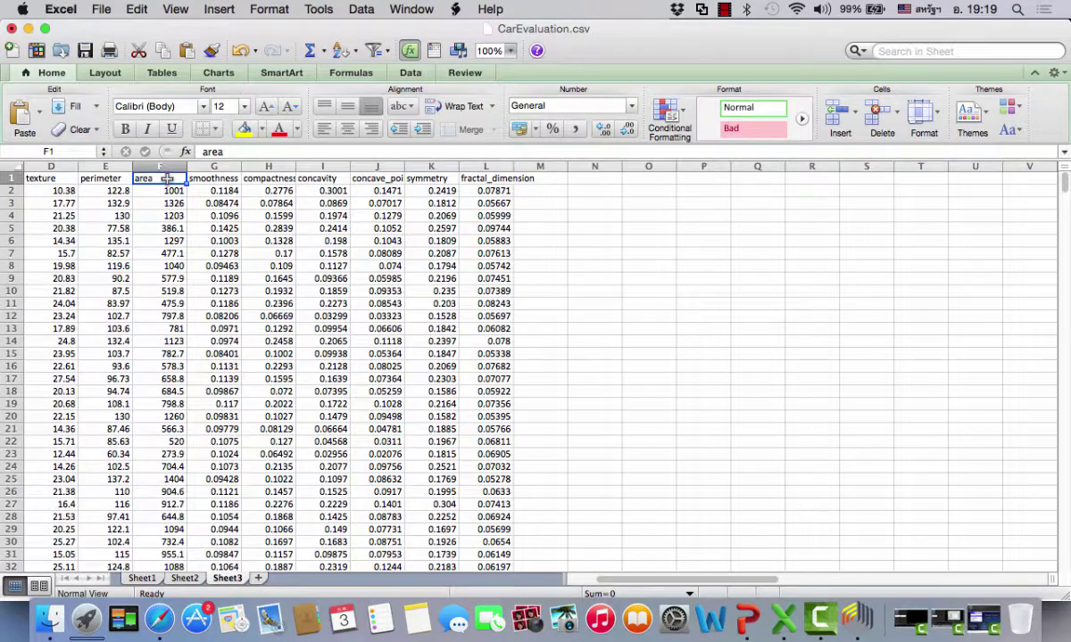
pyautogui.press('Left')
pyautogui.press('Left')
pyautogui.press('Left')
pyautogui.press('Left')
pyautogui.press('Left')
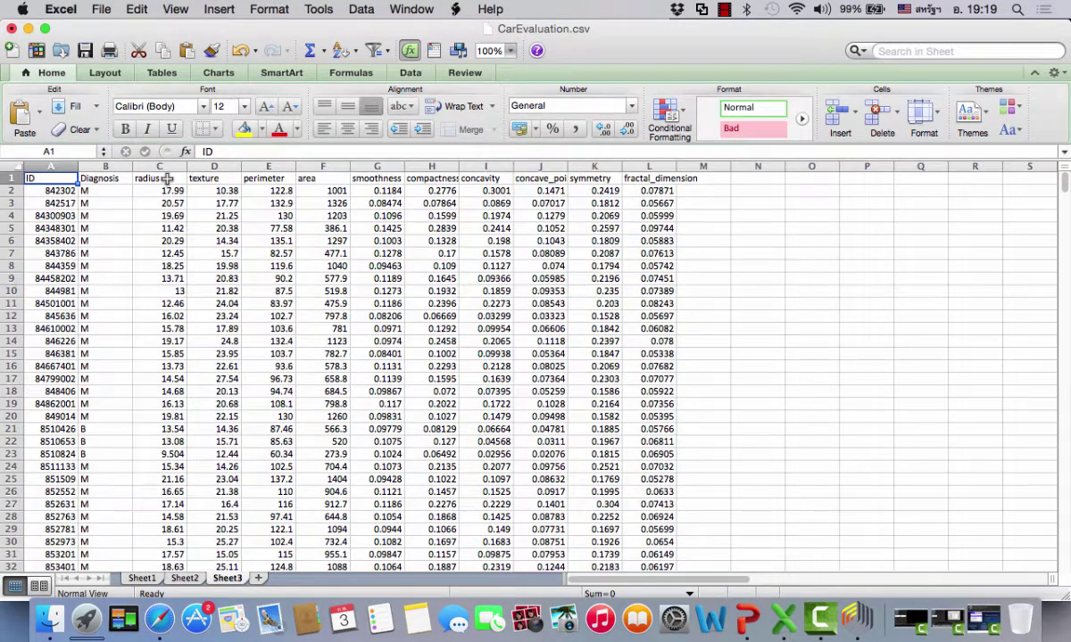
pyautogui.click(167, 178)
pyautogui.press('Right')
pyautogui.press('Right')
pyautogui.press('Right')
pyautogui.press('Right')
pyautogui.press('Right')
pyautogui.press('Right')
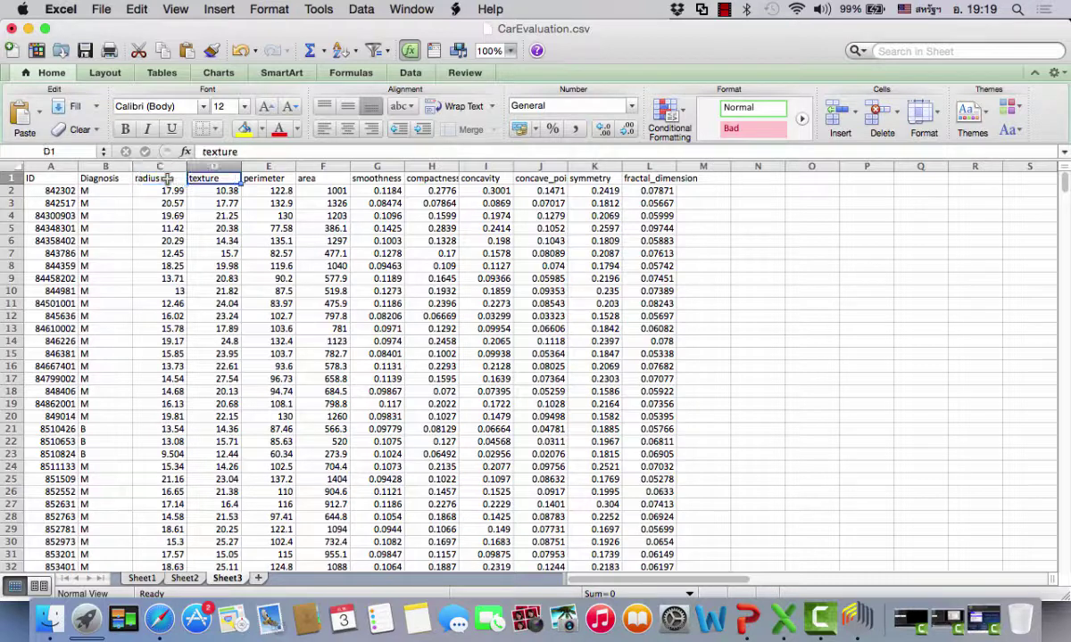
pyautogui.press('Right')
pyautogui.press('Right')
pyautogui.press('Right')
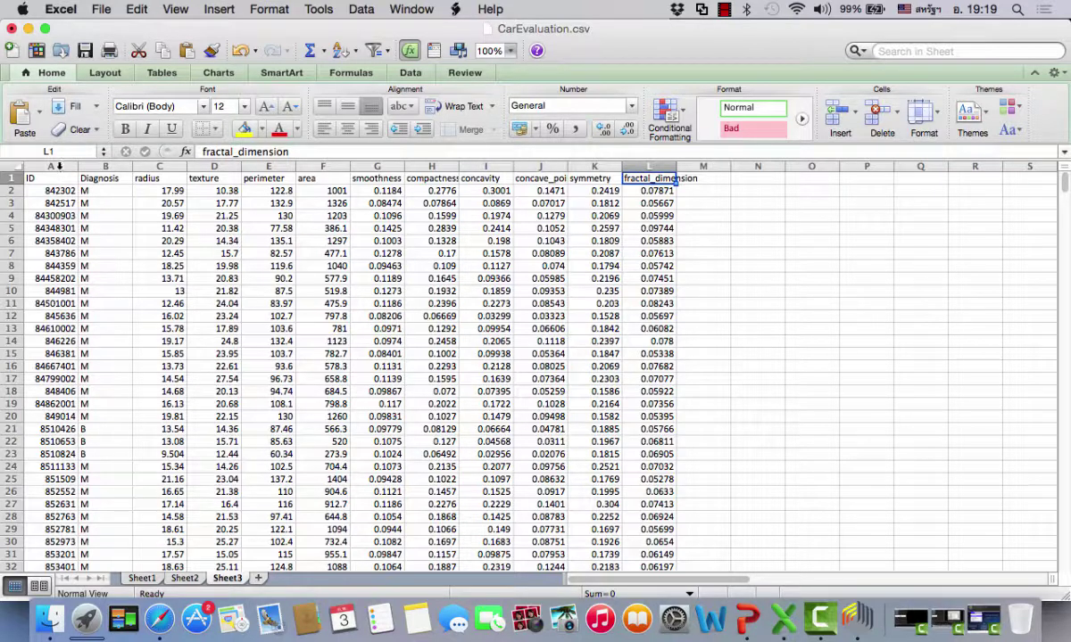
# Step: Delete the entire ID column from the sheet
pyautogui.click(58, 166)
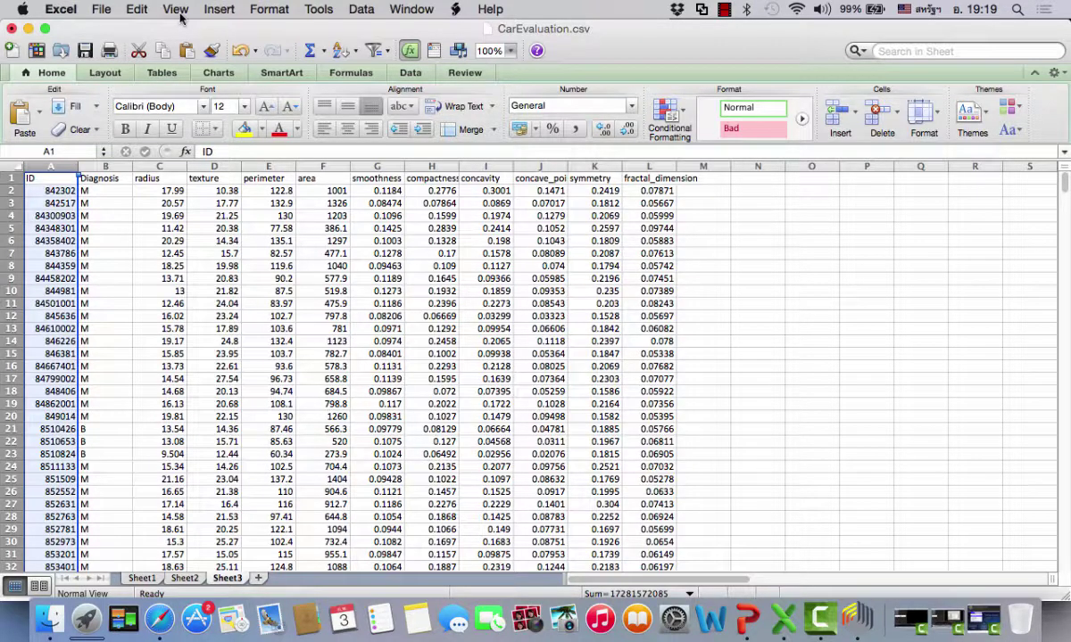
pyautogui.click(135, 9)
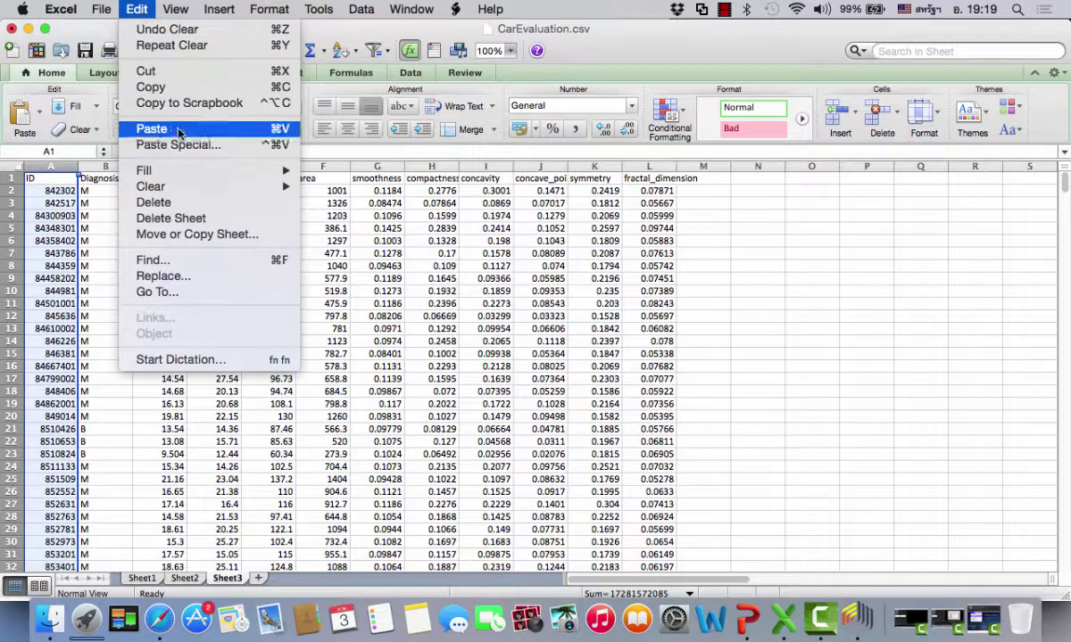
pyautogui.moveTo(191, 193)
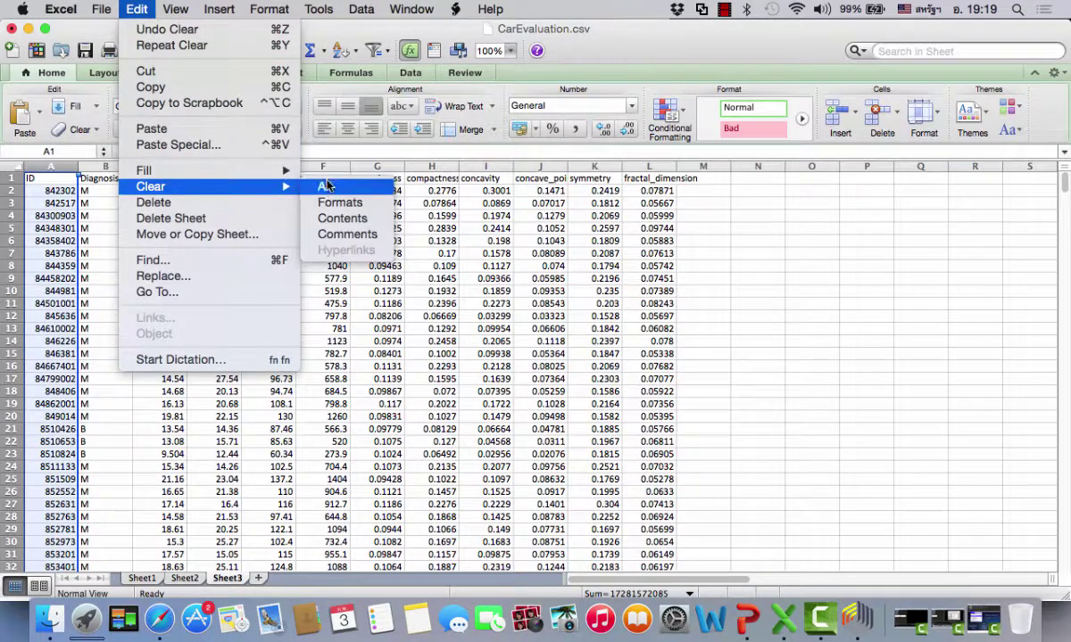
pyautogui.click(237, 204)
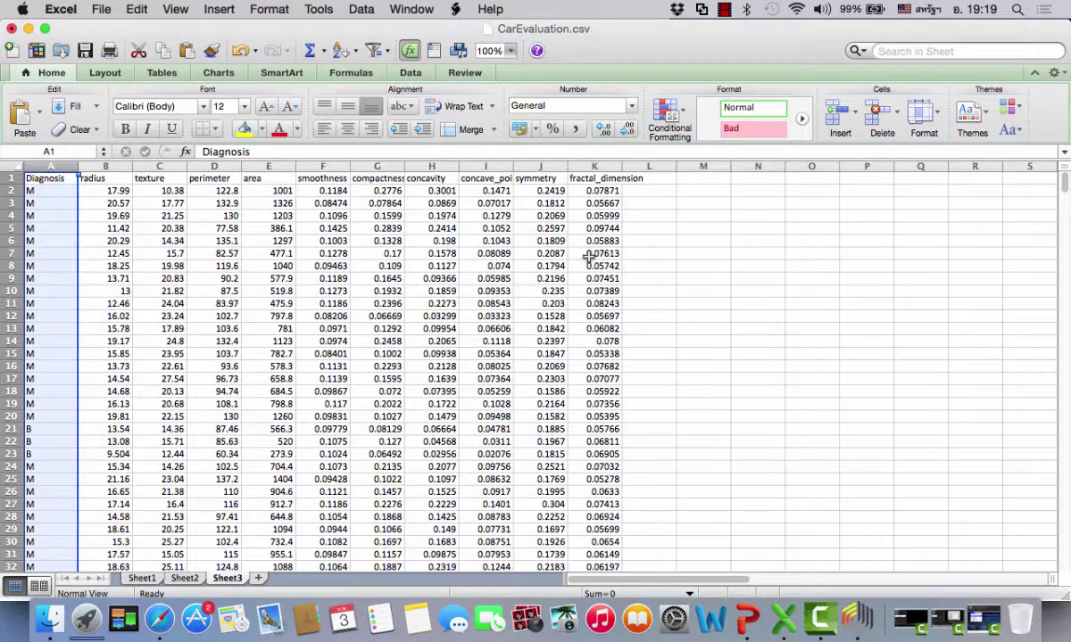
pyautogui.click(745, 279)
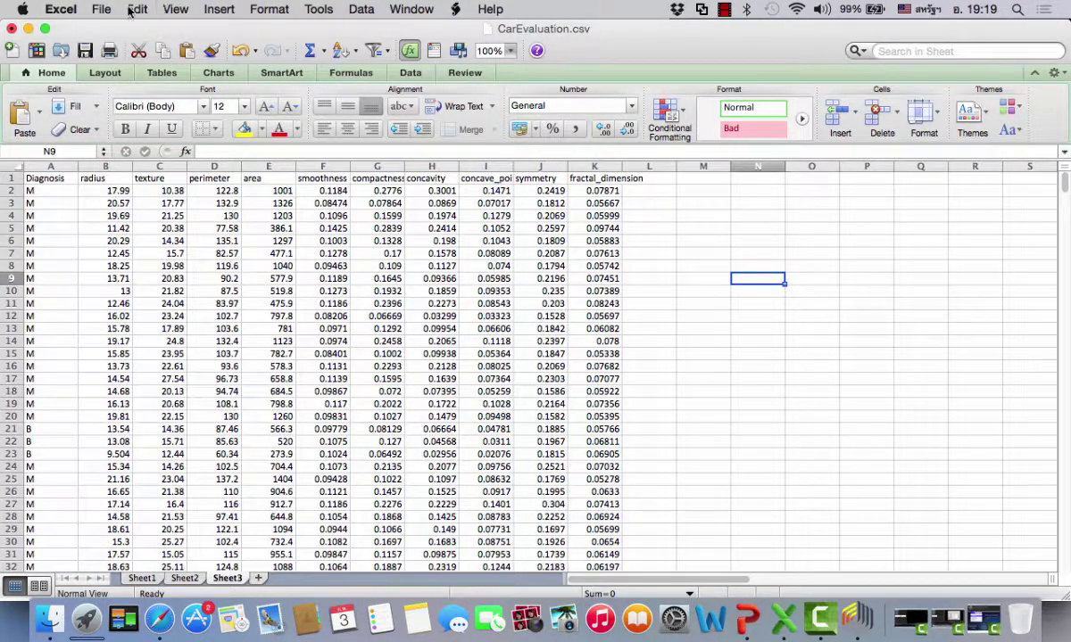
# Step: Save only the active sheet as wbcd in MS-DOS Comma Separated (.csv) format, accepting the loss of unsupported features
pyautogui.click(102, 11)
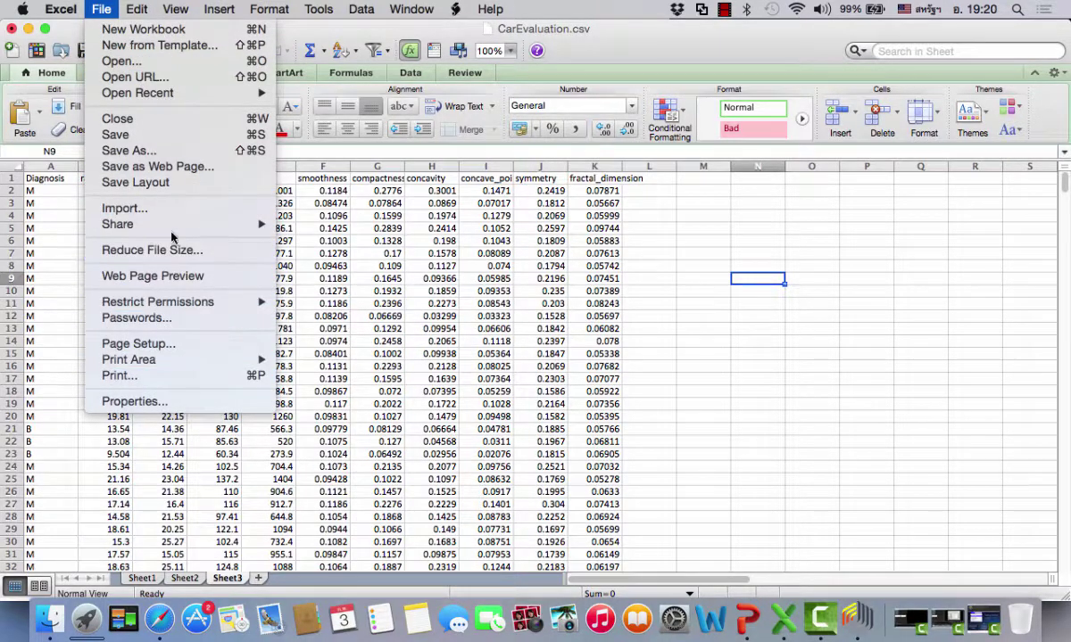
pyautogui.click(173, 151)
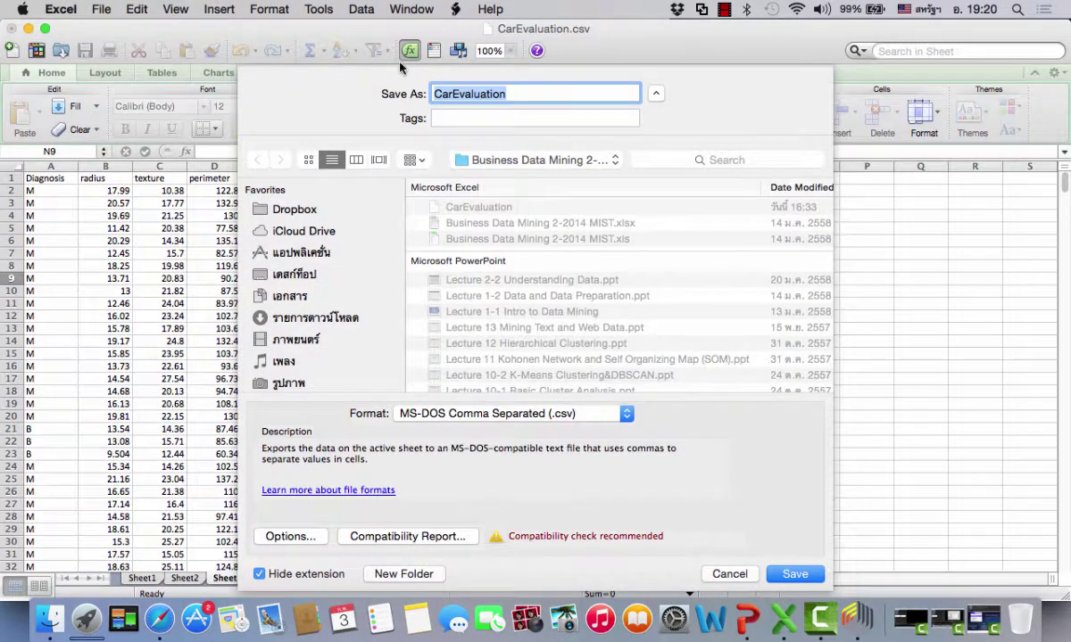
pyautogui.write('wbcd')
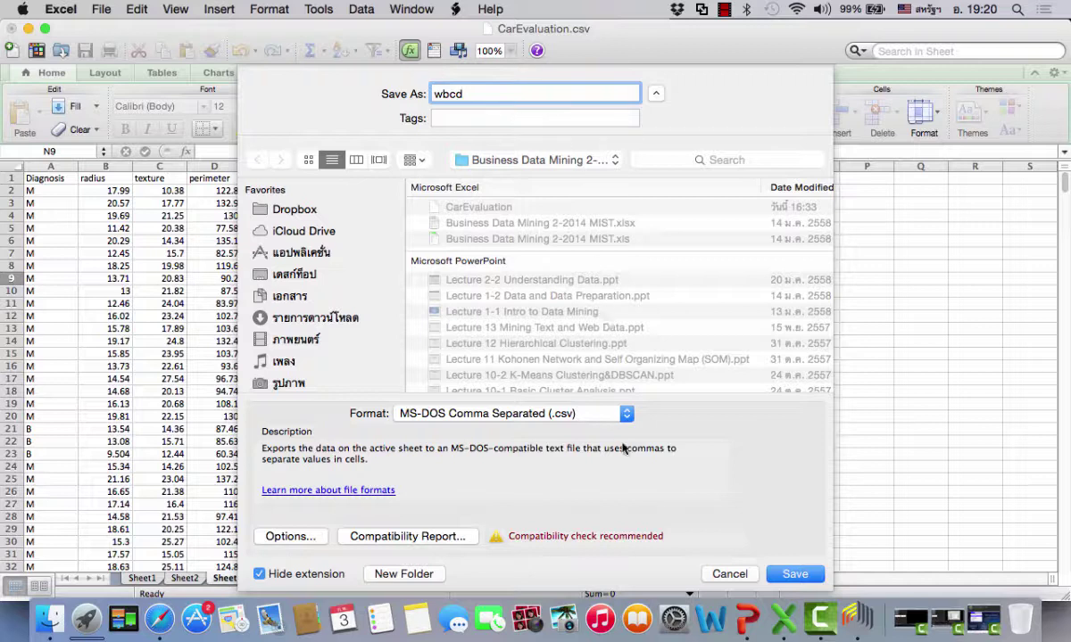
pyautogui.click(807, 573)
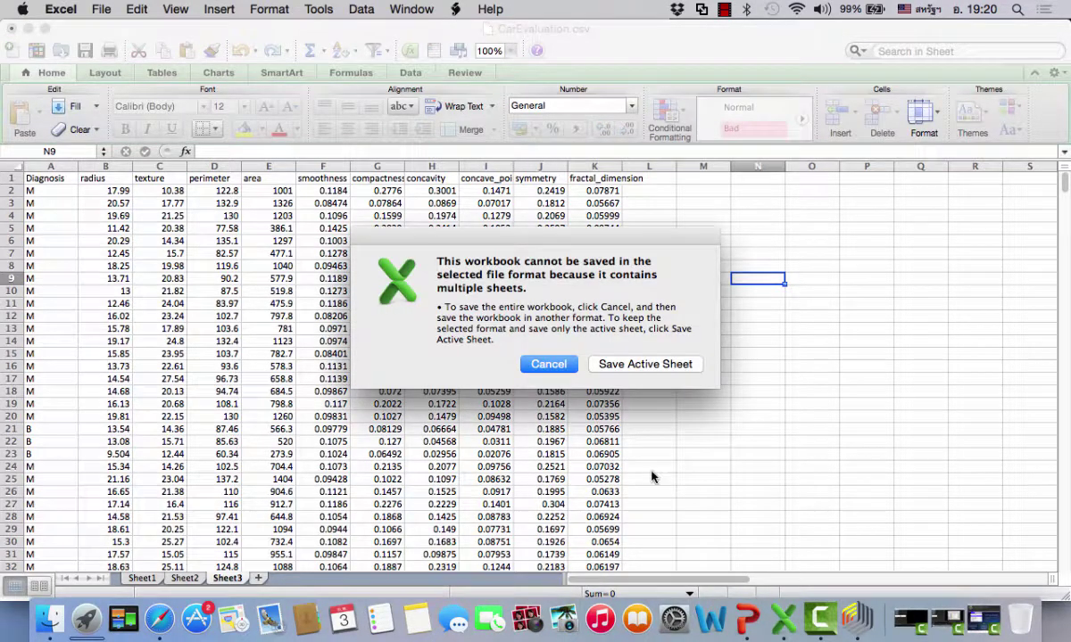
pyautogui.click(666, 364)
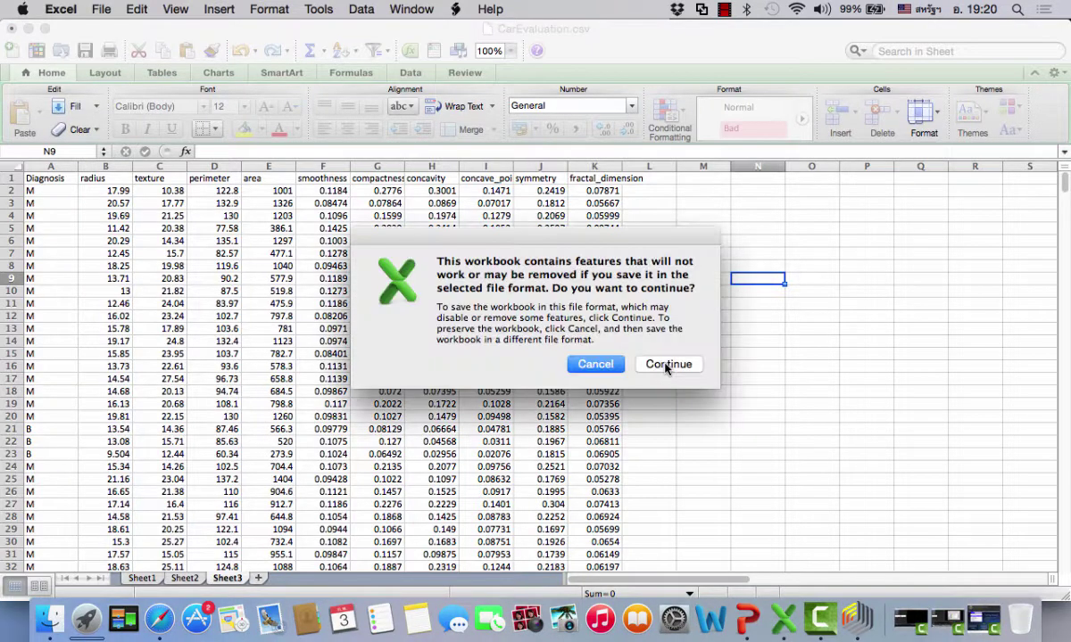
pyautogui.click(666, 365)
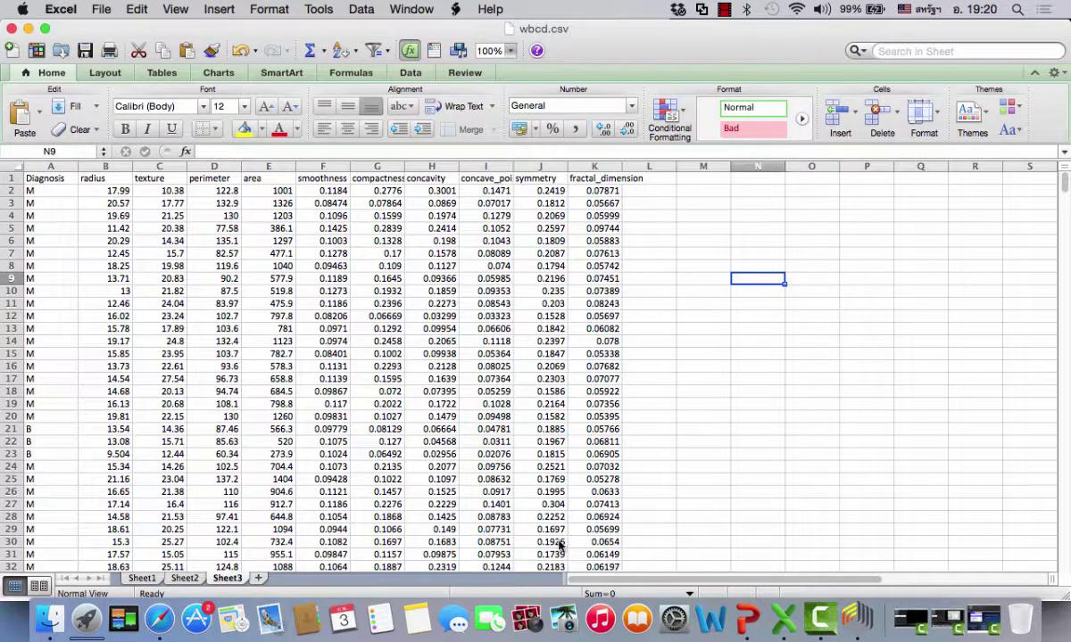
# Step: Switch to RapidMiner Studio, add a Read CSV operator to the main process and connect its output to the result port
pyautogui.click(860, 623)
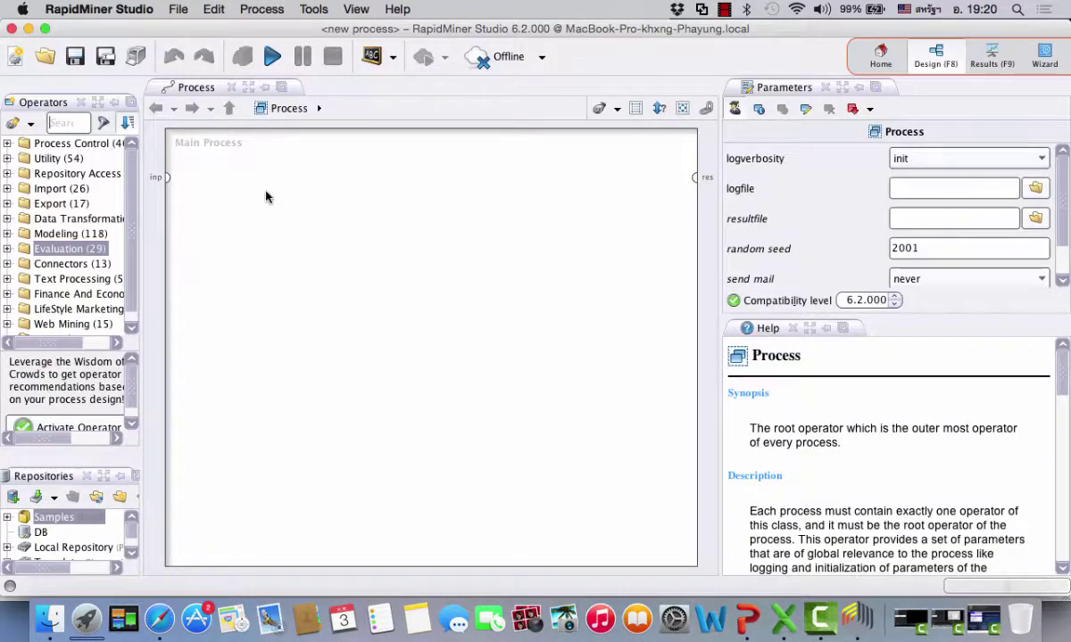
pyautogui.click(7, 157)
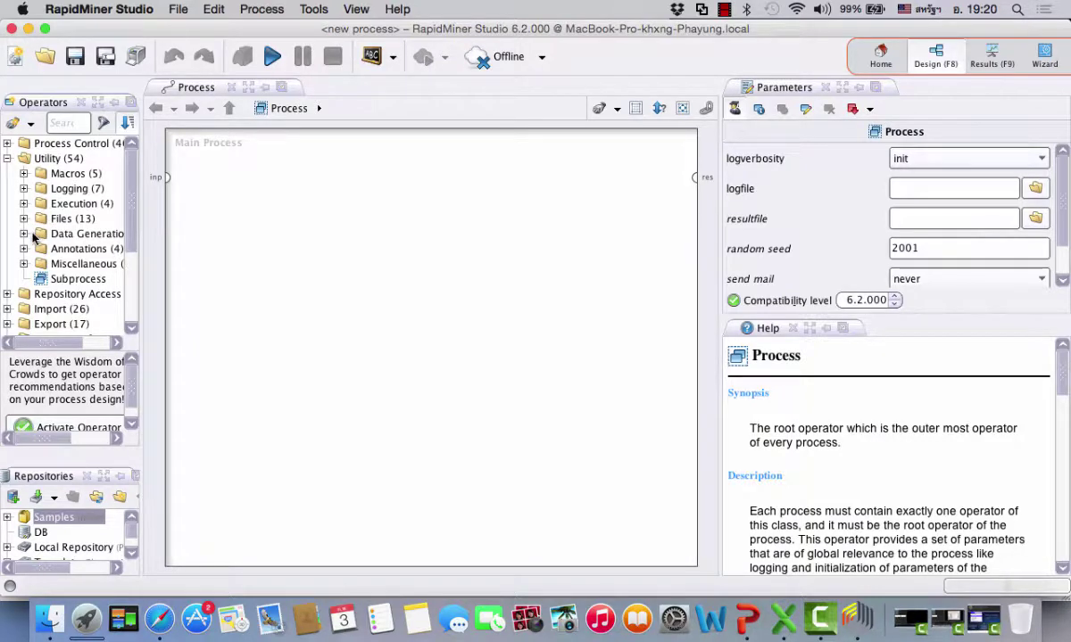
pyautogui.click(7, 158)
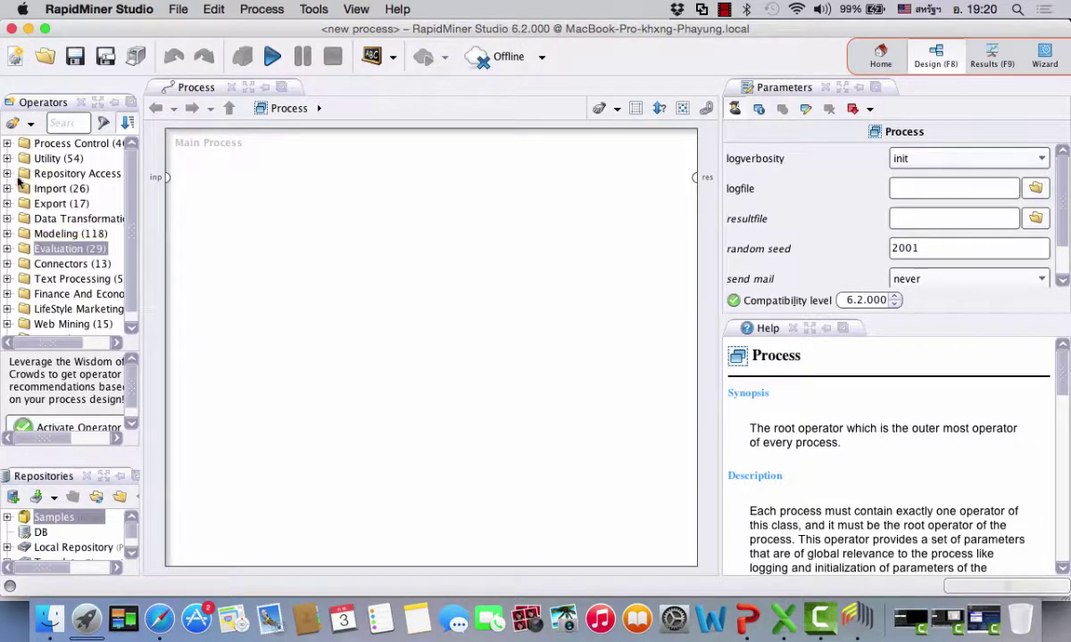
pyautogui.click(7, 188)
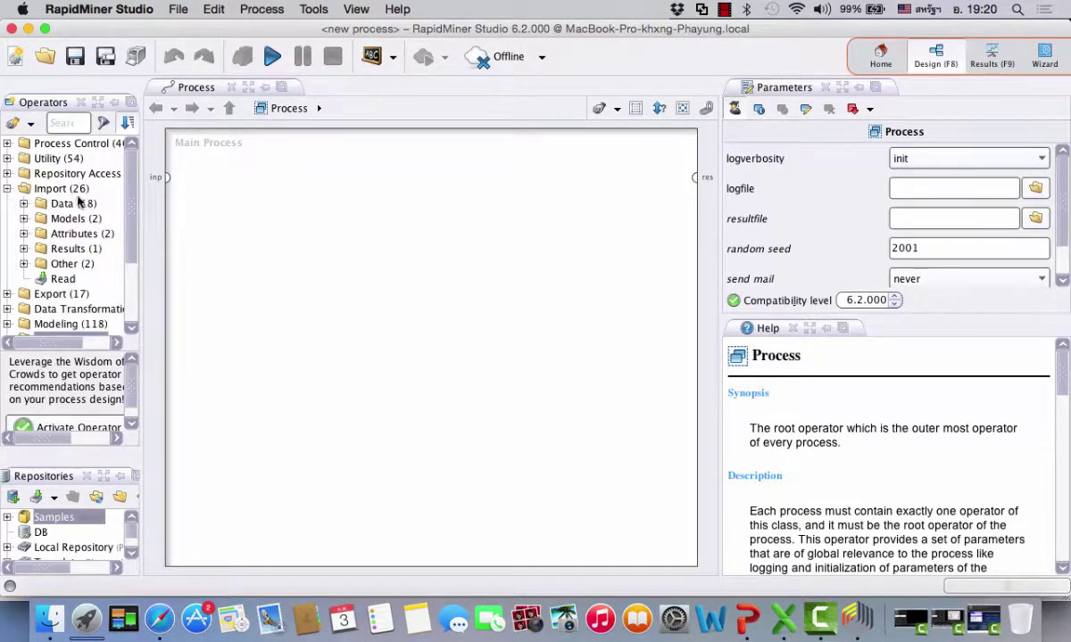
pyautogui.click(23, 204)
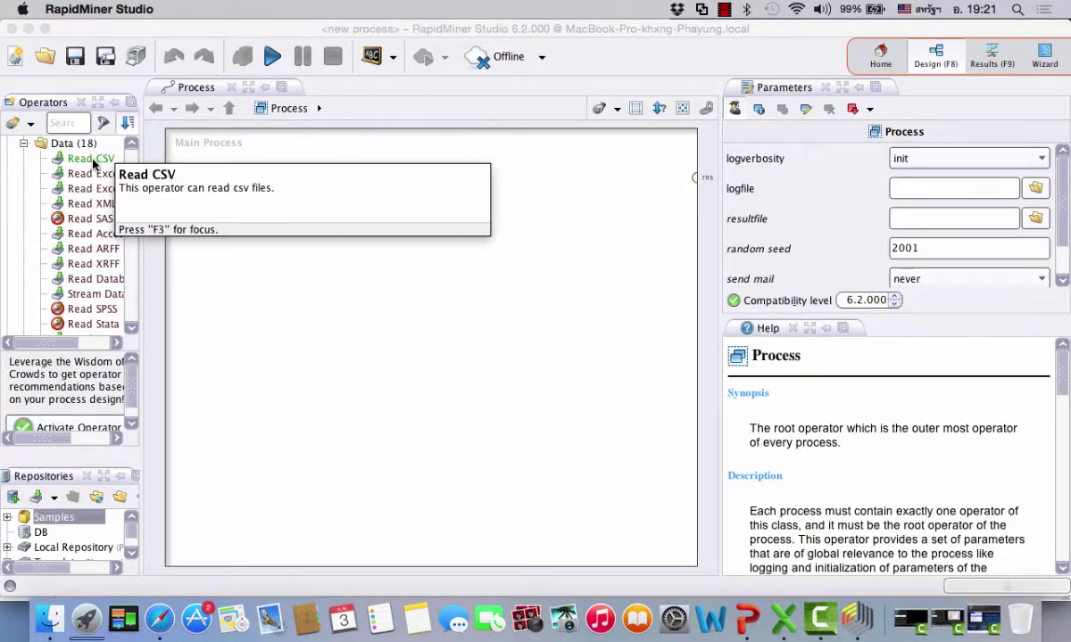
pyautogui.moveTo(100, 167); pyautogui.dragTo(283, 198)
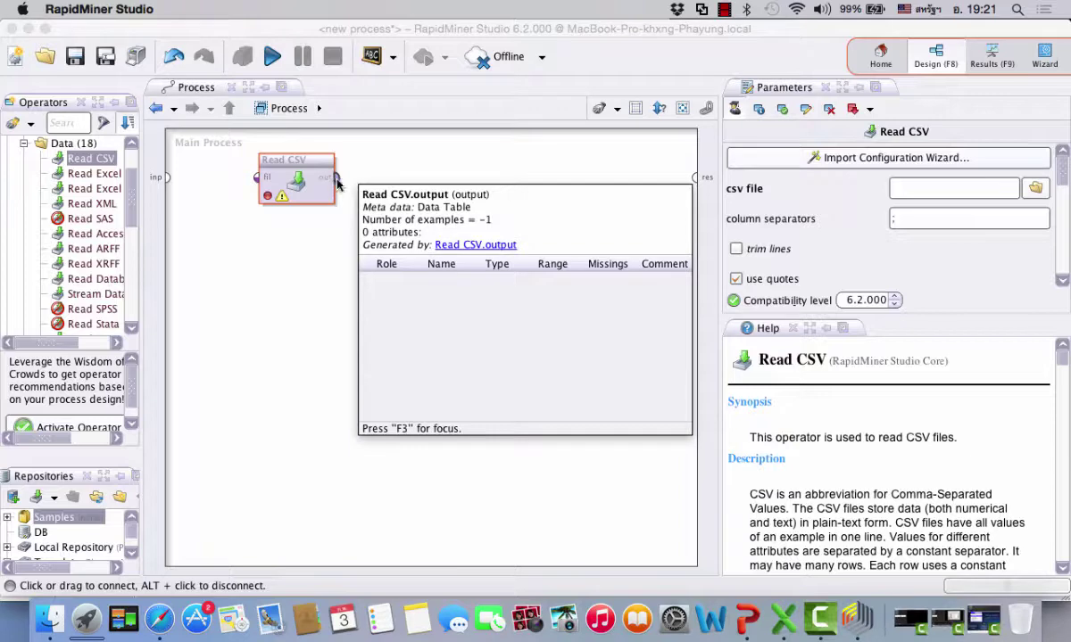
pyautogui.moveTo(337, 182); pyautogui.dragTo(697, 180)
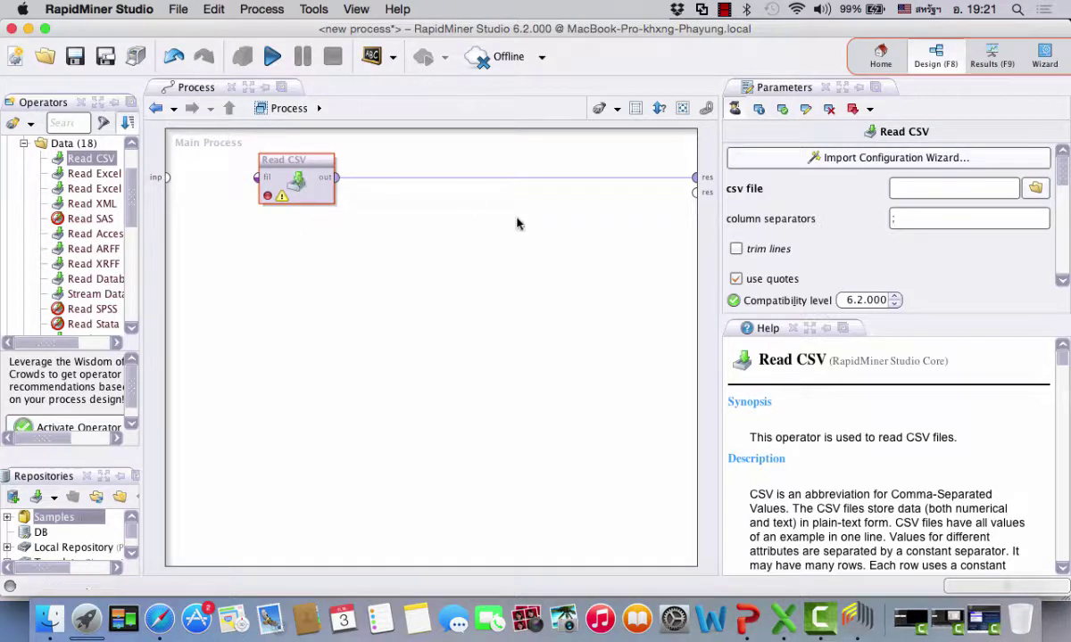
# Step: Start the Read CSV import configuration with wbcd.csv from Dropbox/Classes/Business Data Mining 2-2014 as the source file
pyautogui.click(894, 158)
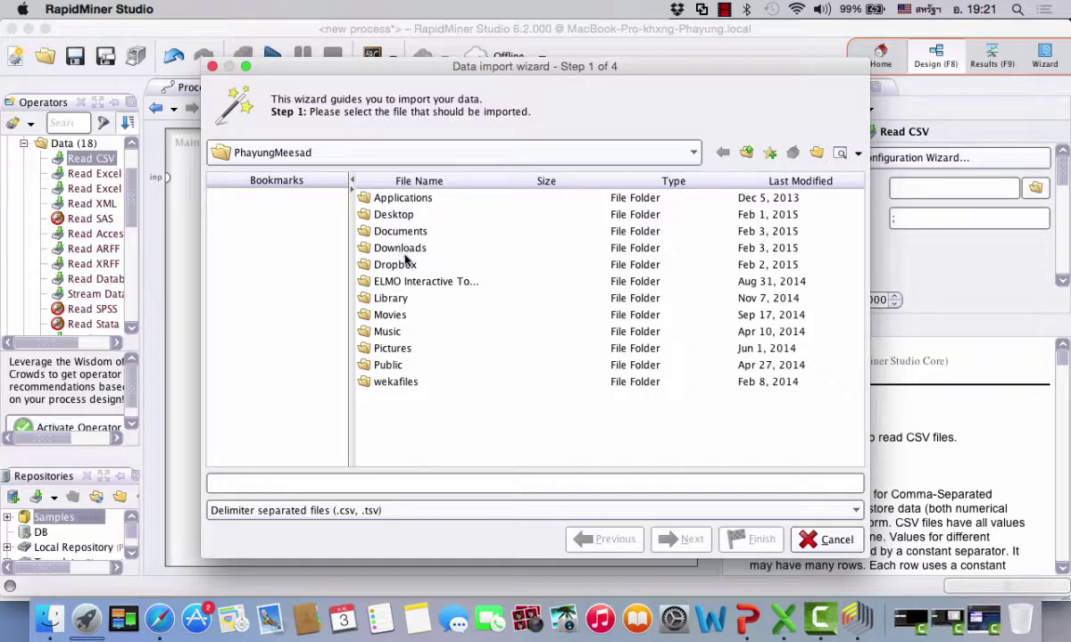
pyautogui.doubleClick(400, 266)
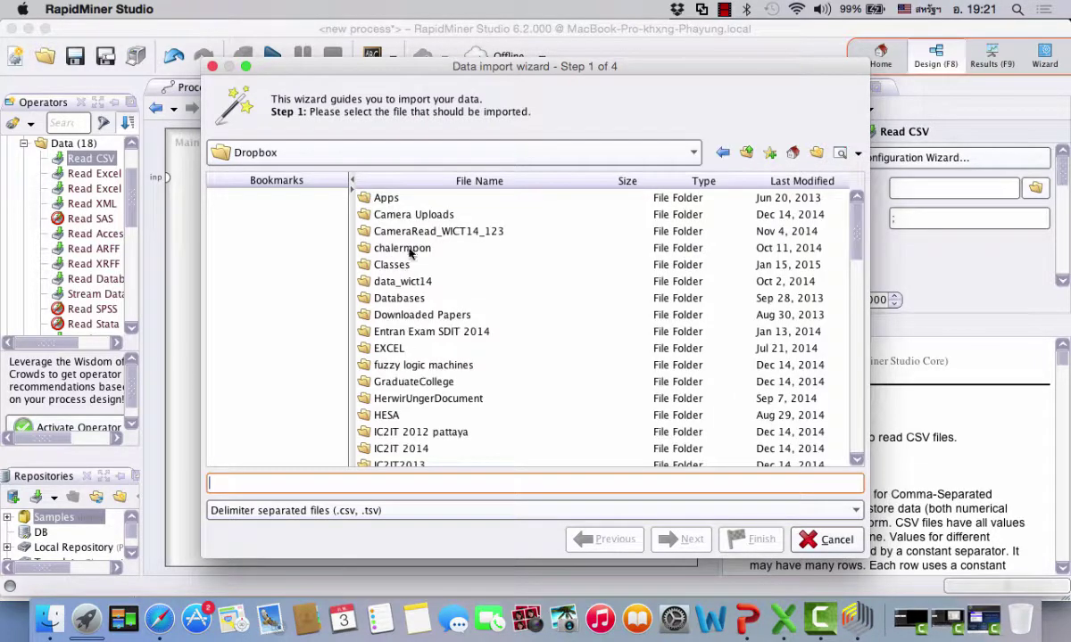
pyautogui.doubleClick(412, 265)
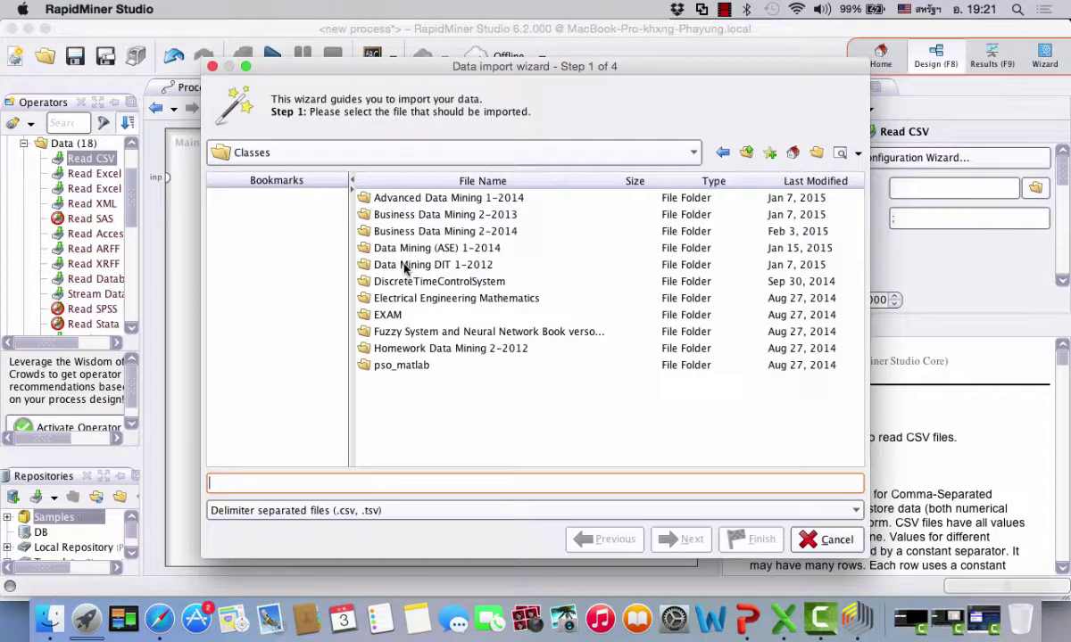
pyautogui.doubleClick(490, 231)
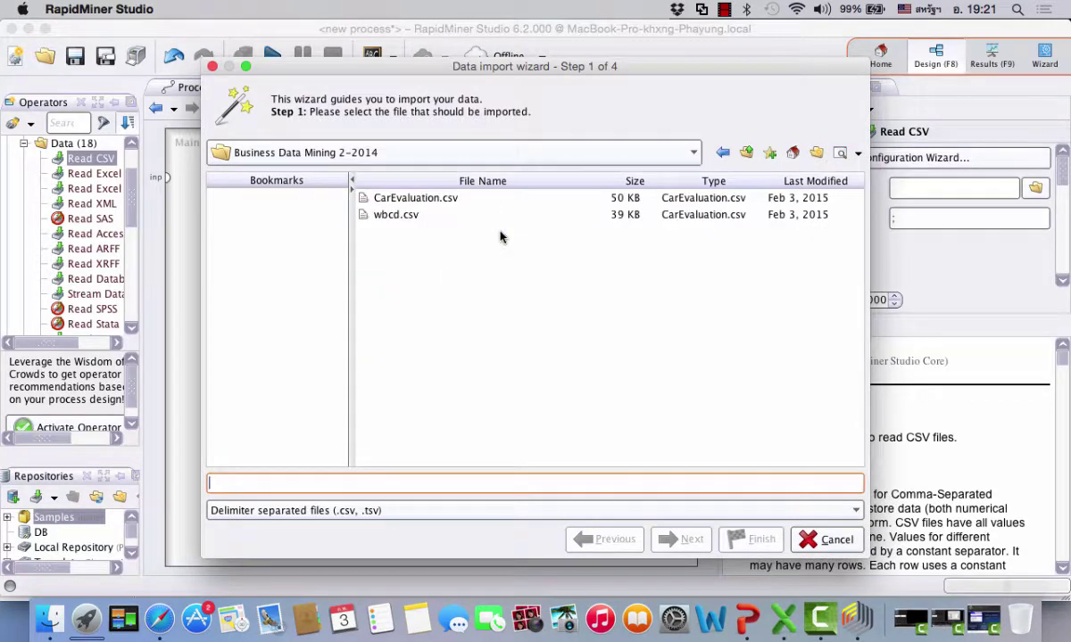
pyautogui.click(397, 215)
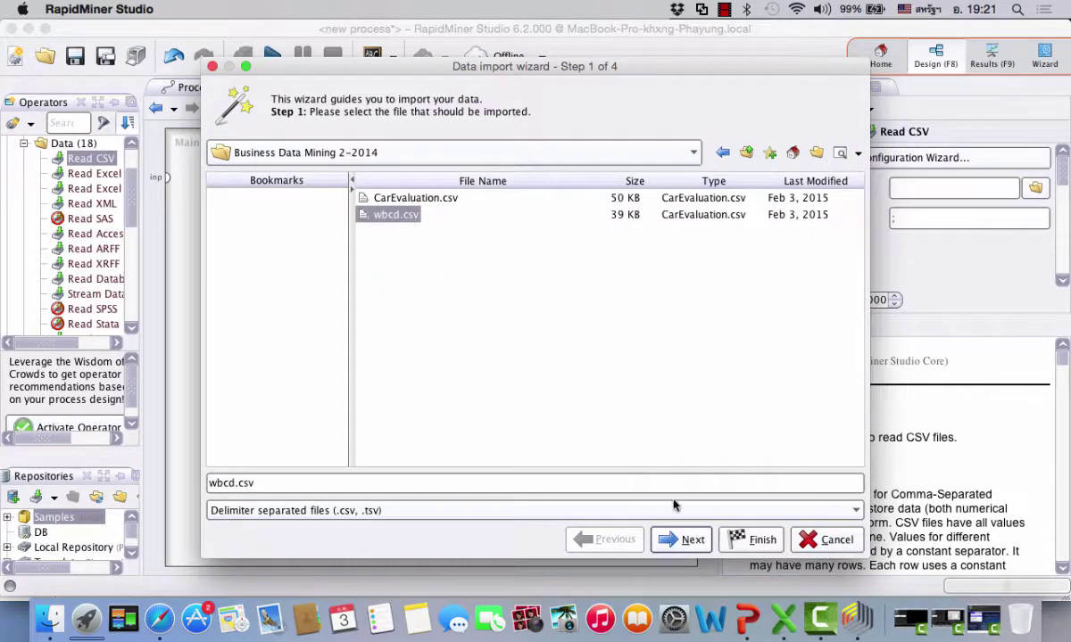
pyautogui.click(680, 538)
# Step: Set the column separation to comma and accept the first row as the attribute names
pyautogui.click(682, 539)
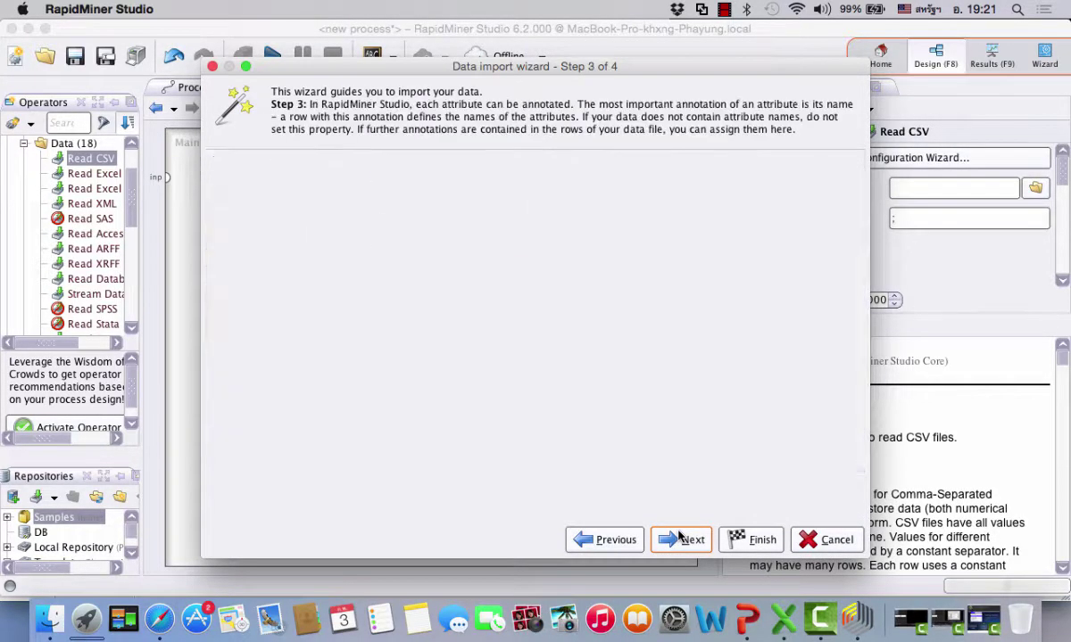
pyautogui.click(616, 541)
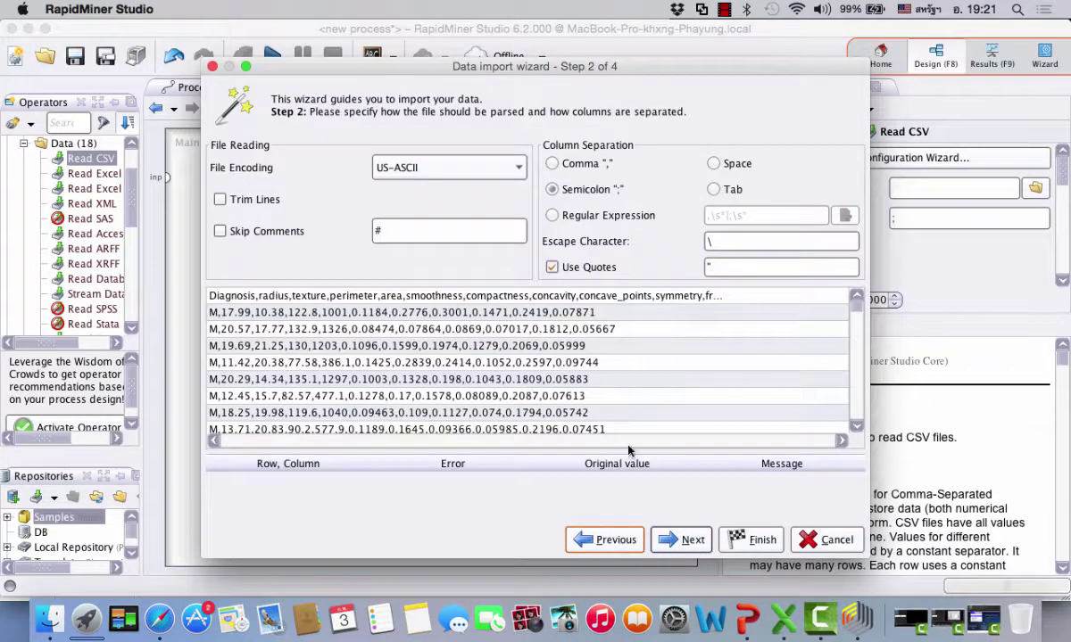
pyautogui.click(554, 163)
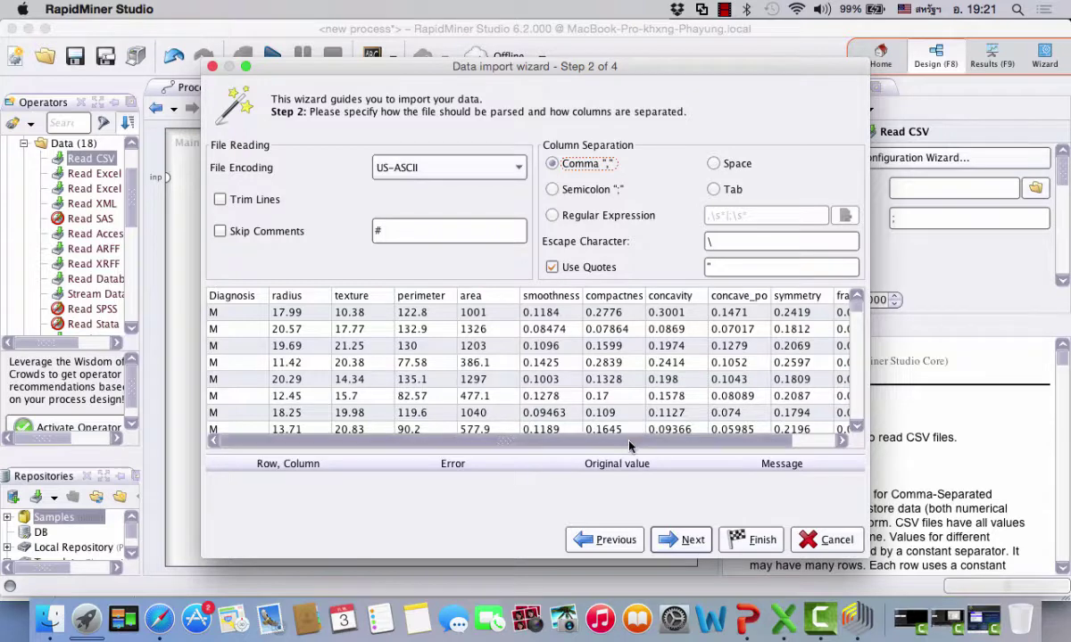
pyautogui.hscroll(2, 639, 431)
pyautogui.click(686, 541)
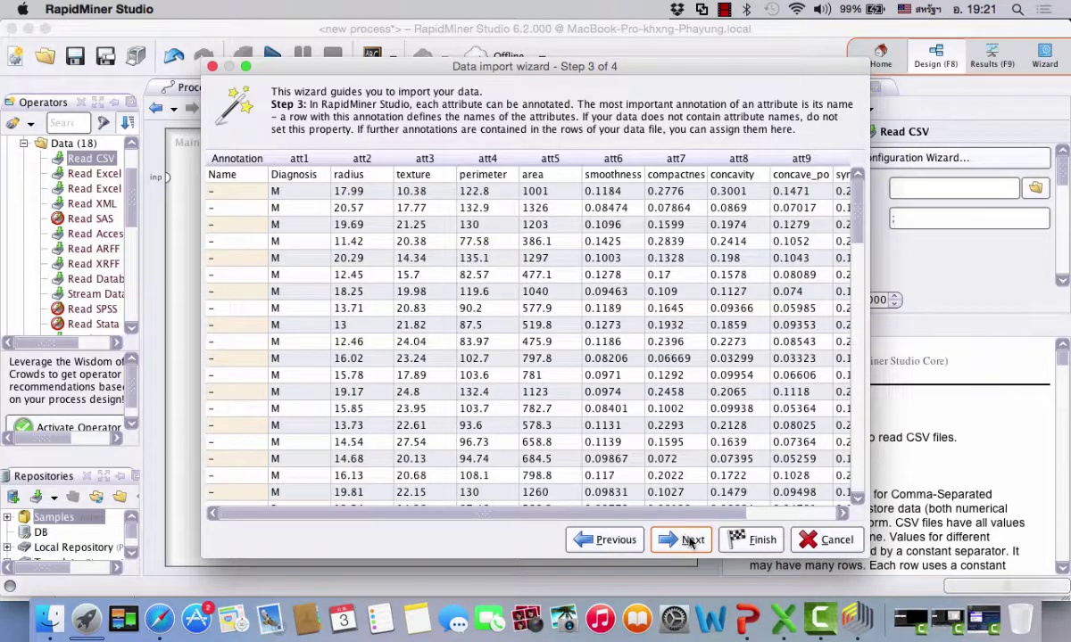
pyautogui.click(692, 541)
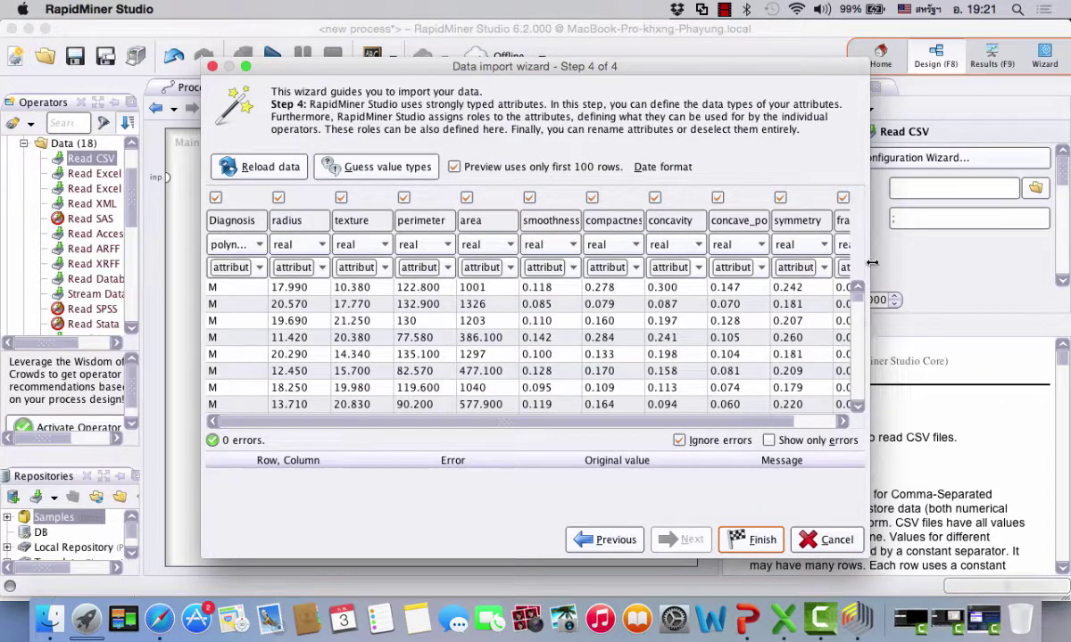
# Step: Widen the import wizard, assign the label role to the Diagnosis attribute and look through the preview rows
pyautogui.moveTo(869, 259); pyautogui.dragTo(1012, 260)
pyautogui.scroll(-5, 328, 301)
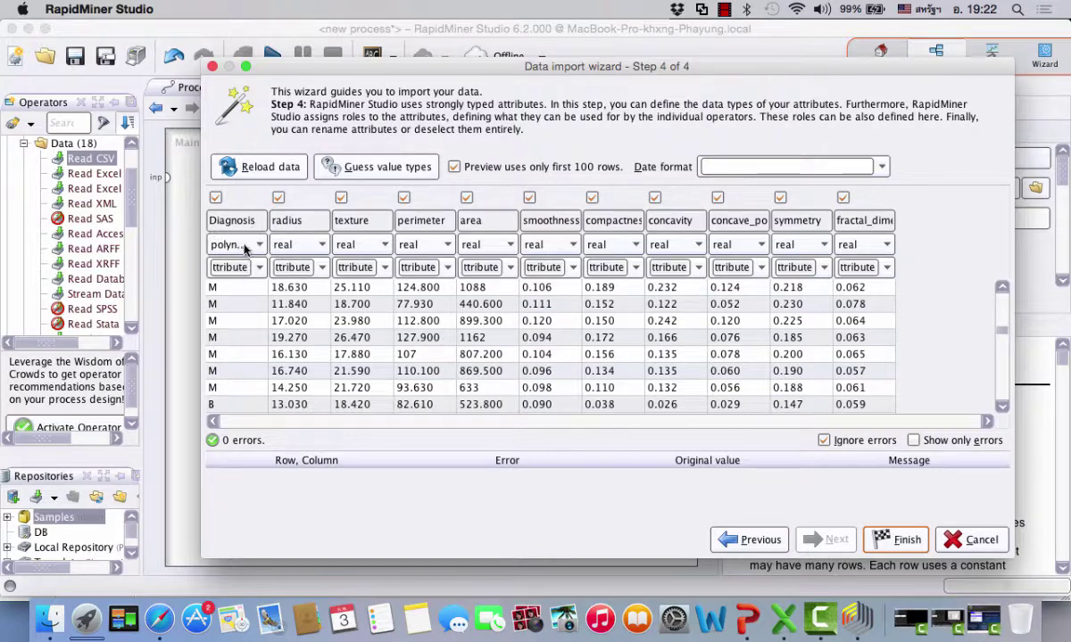
pyautogui.click(260, 268)
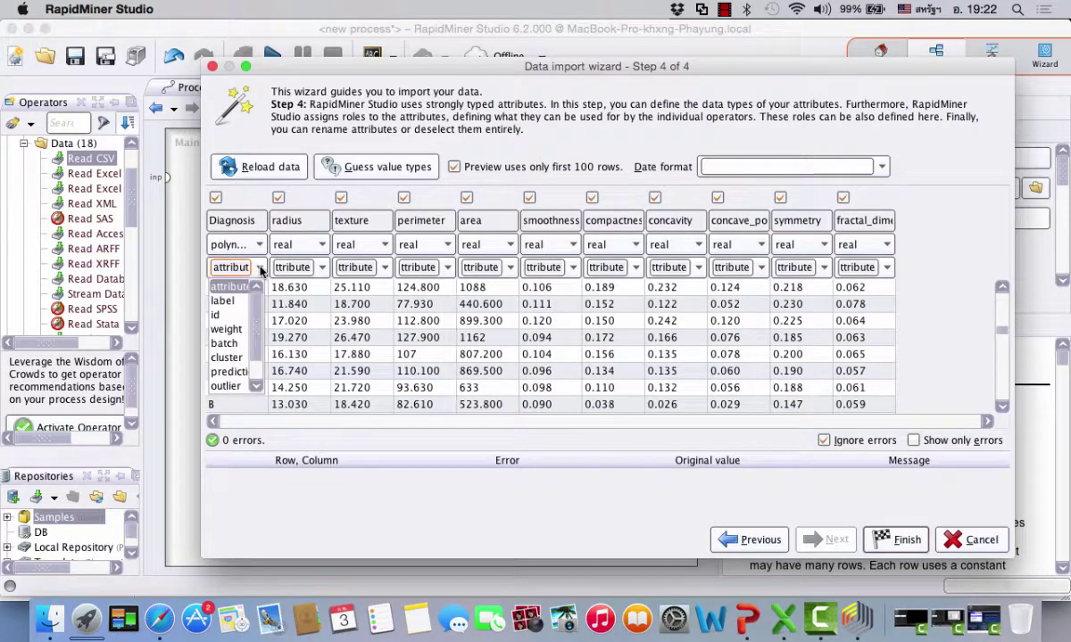
pyautogui.click(236, 303)
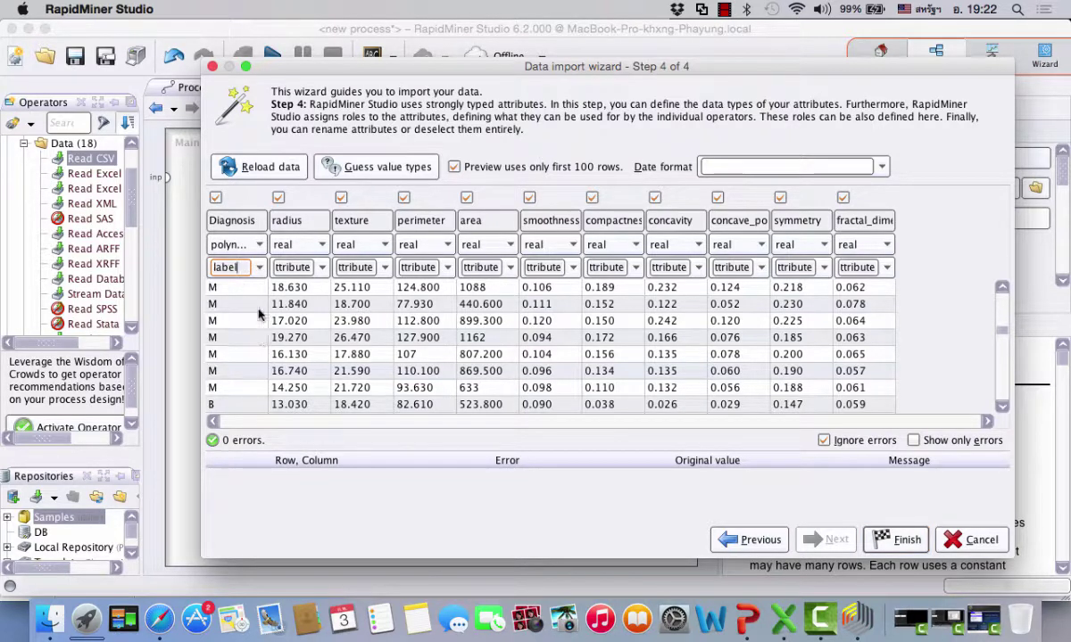
pyautogui.scroll(-10, 301, 384)
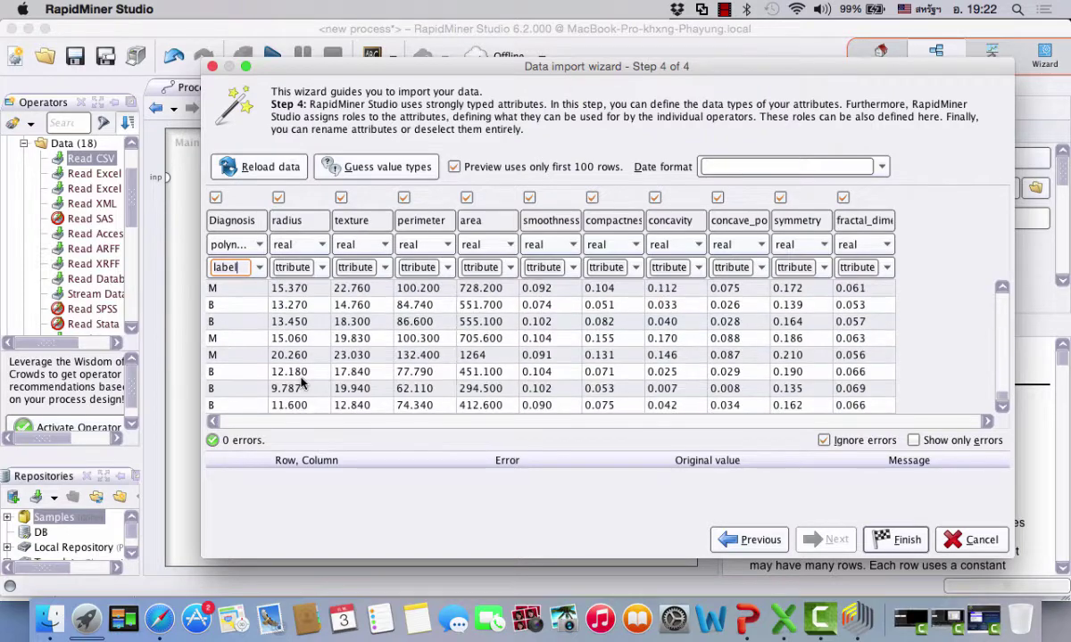
pyautogui.scroll(10, 301, 384)
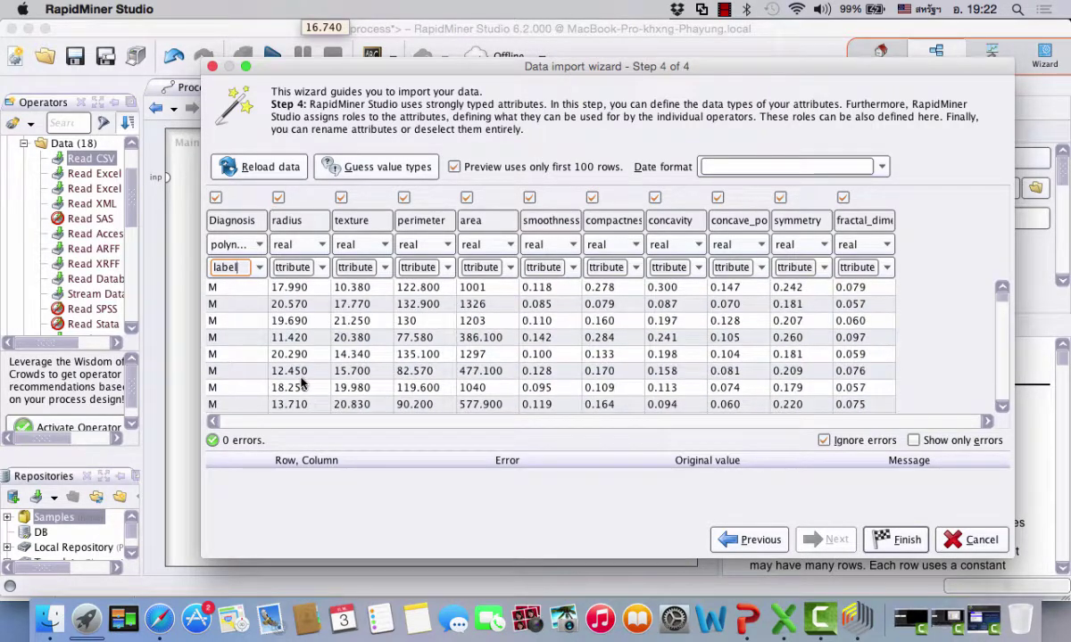